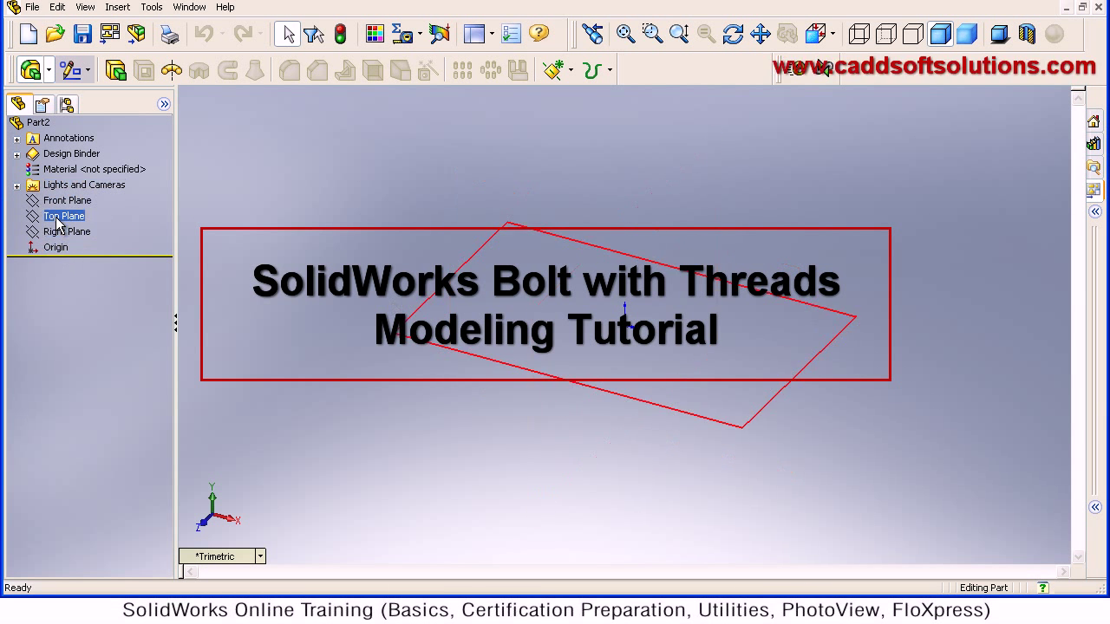
- Sketch a six-sided inscribed-circle polygon centred on the origin on the Top Plane, about 104 mm across flats
left_click(151, 7)
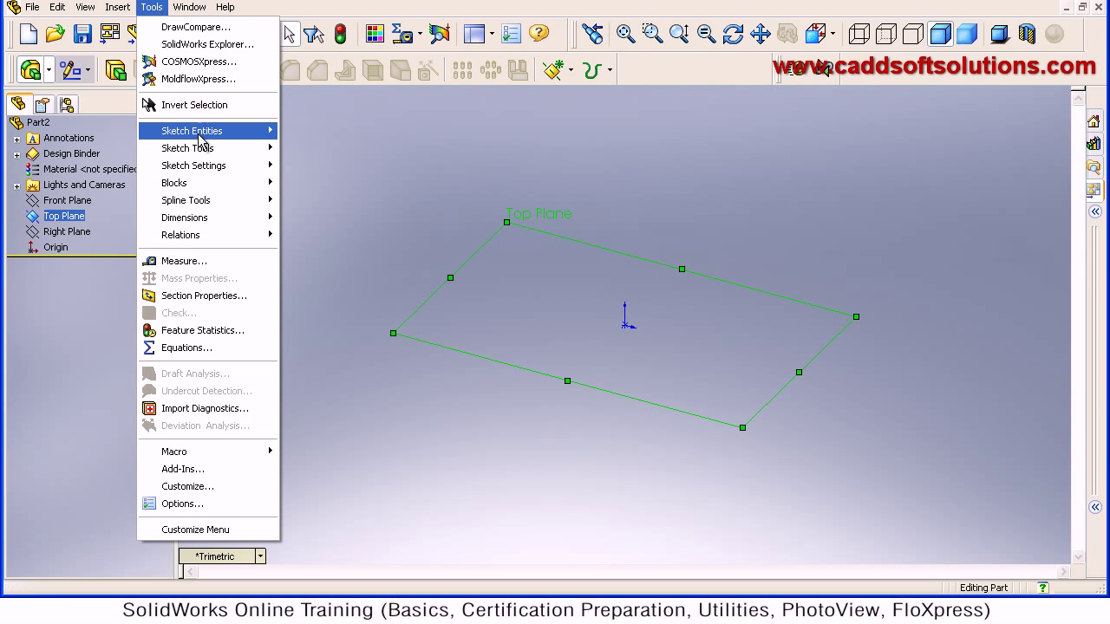
mouse_move(202, 132)
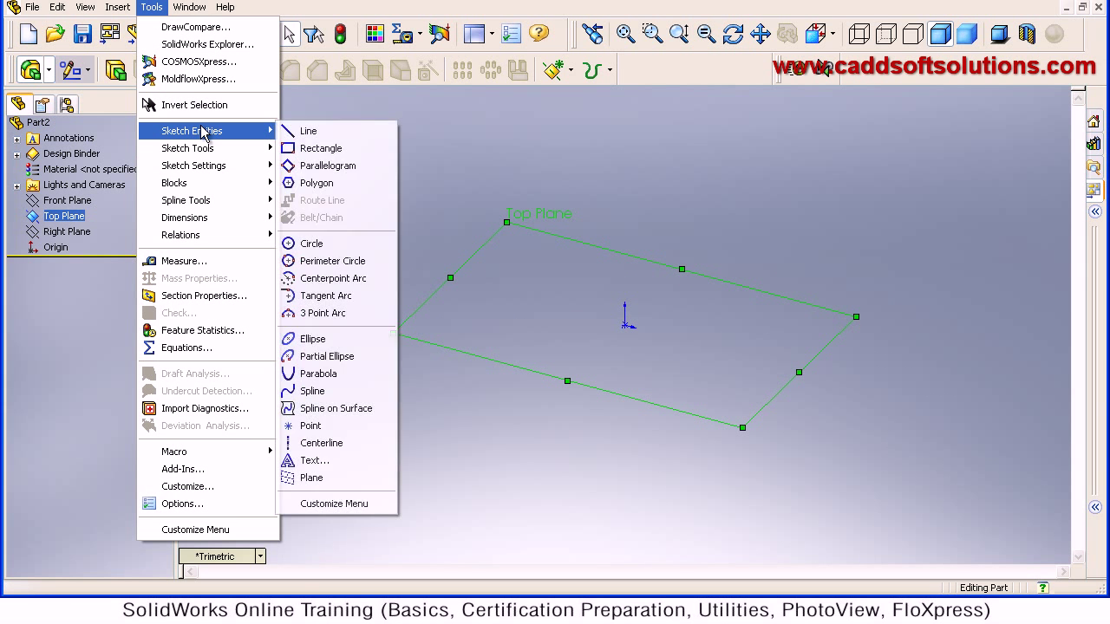
left_click(318, 180)
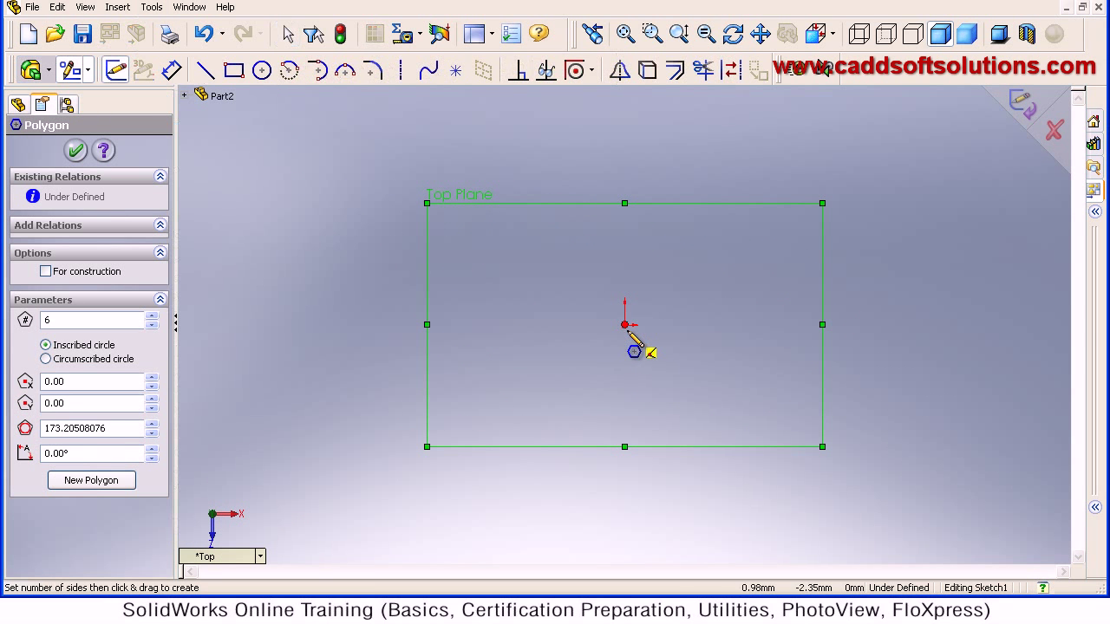
left_click_drag(625, 325, 759, 328)
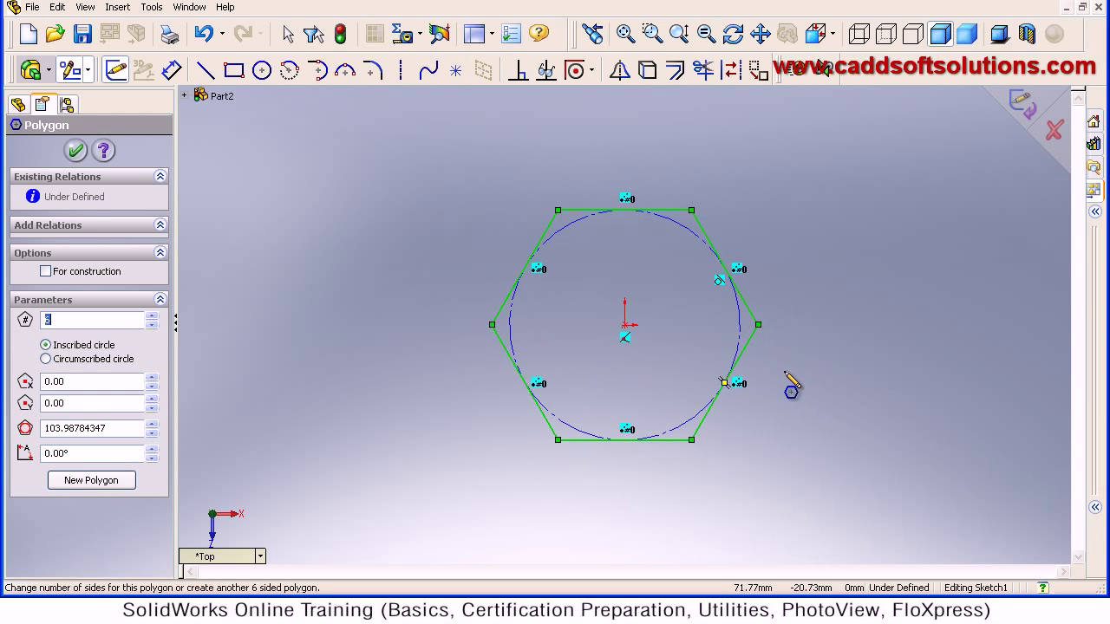
key("Escape")
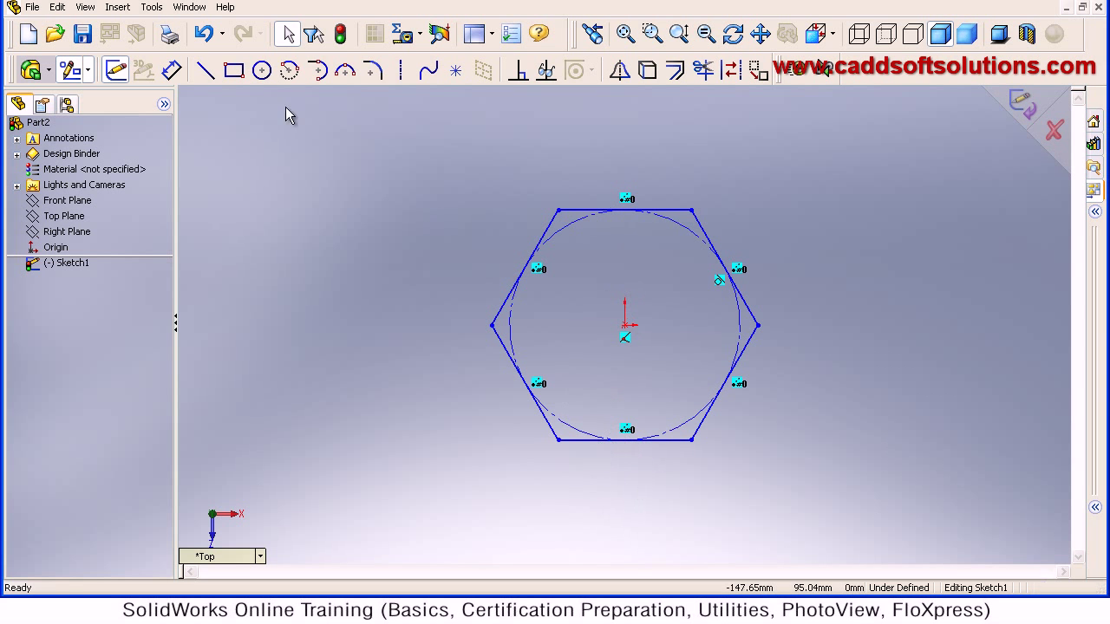
- Dimension the hexagon's across-flats distance between its two horizontal sides as 24 mm and finish the sketch
left_click(172, 77)
left_click(576, 210)
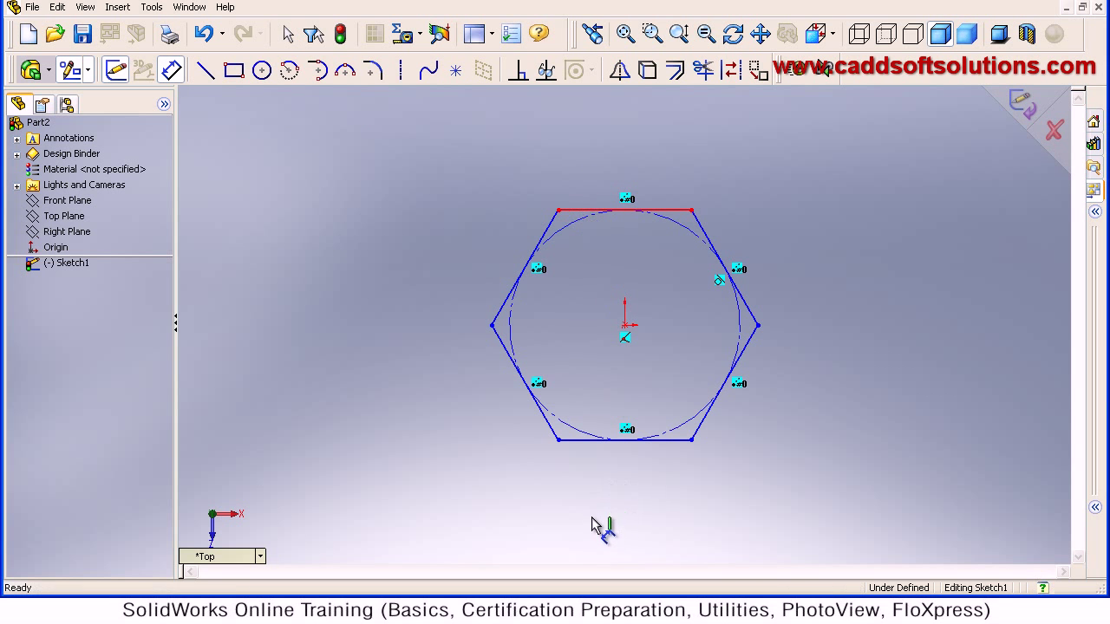
left_click(595, 440)
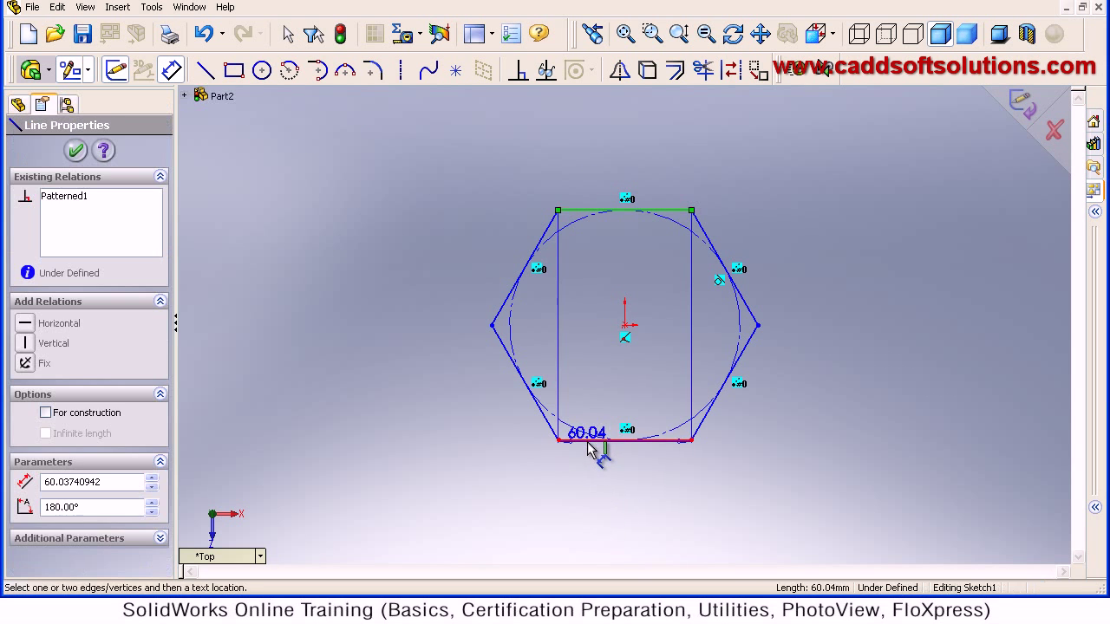
left_click(414, 340)
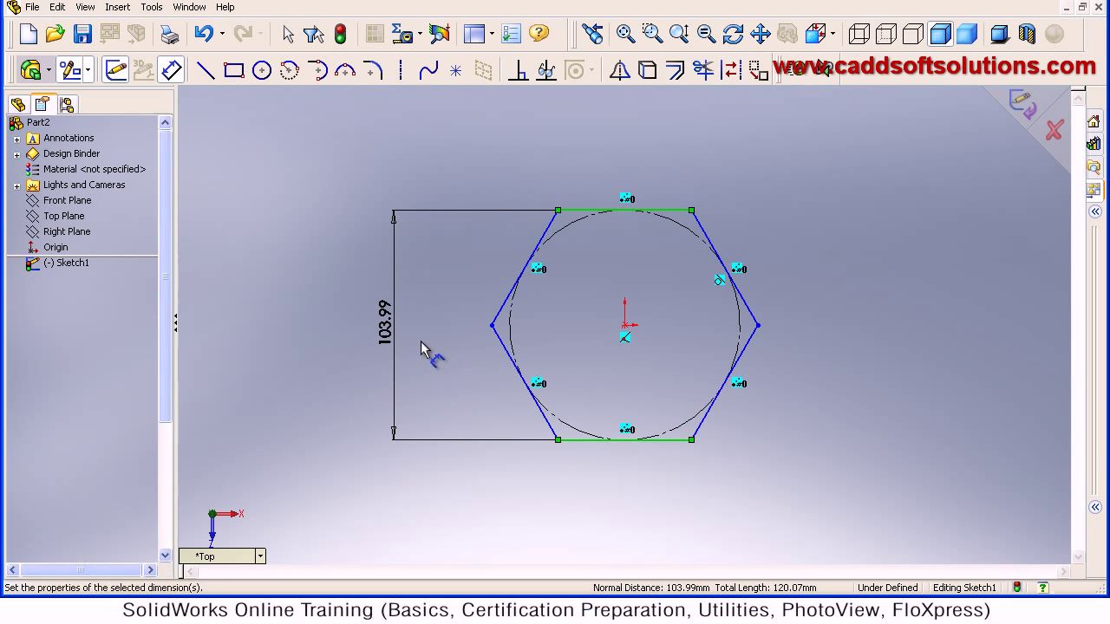
type("24")
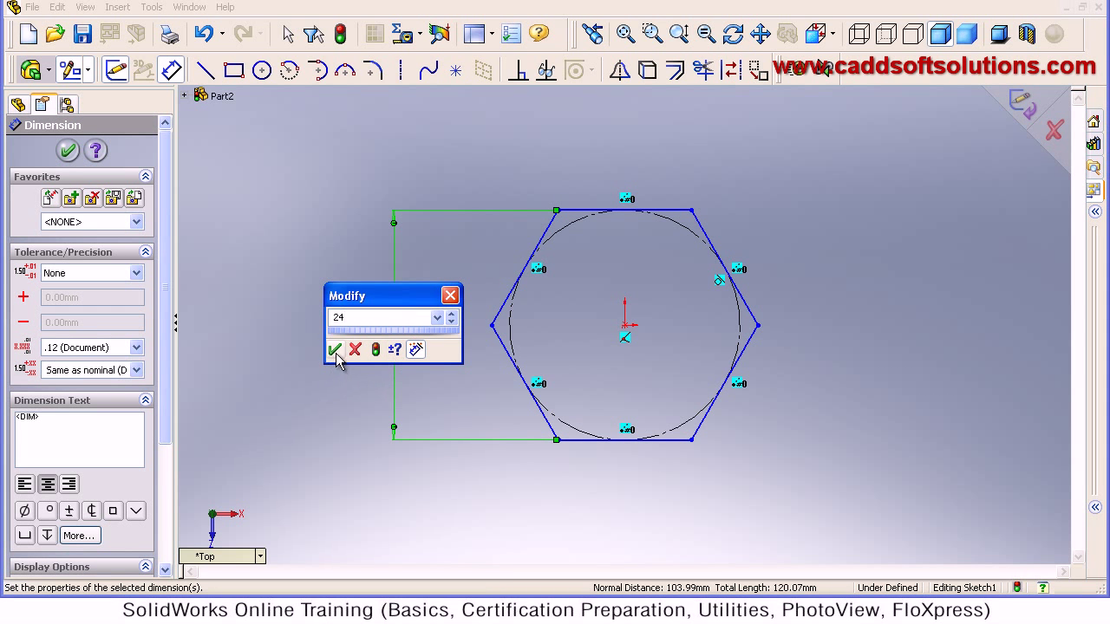
key("Return")
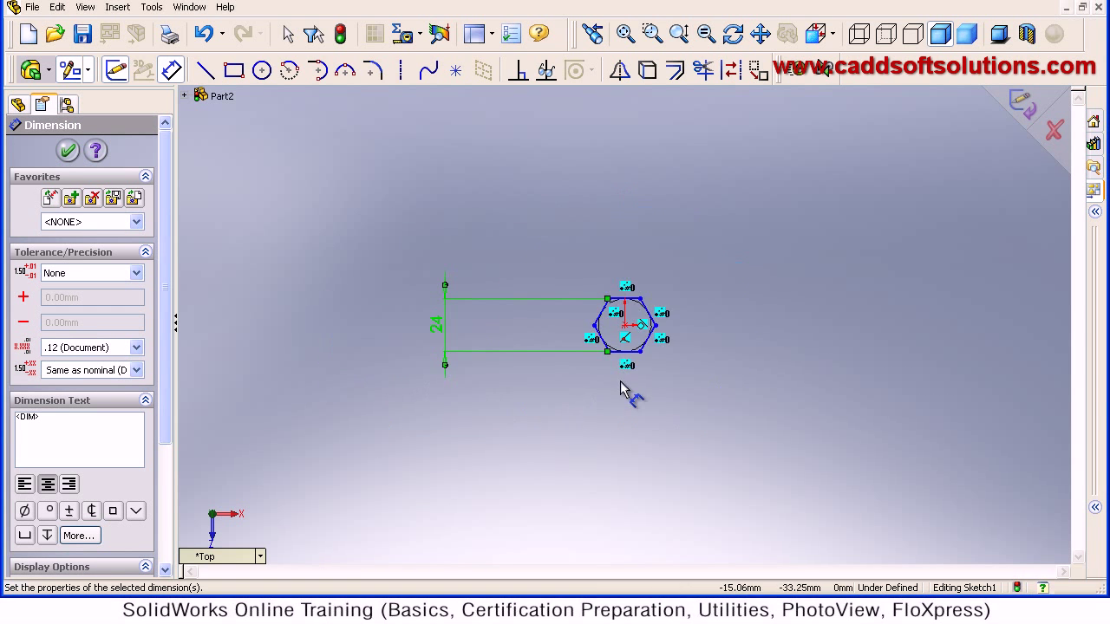
scroll(640, 329, "up", 3)
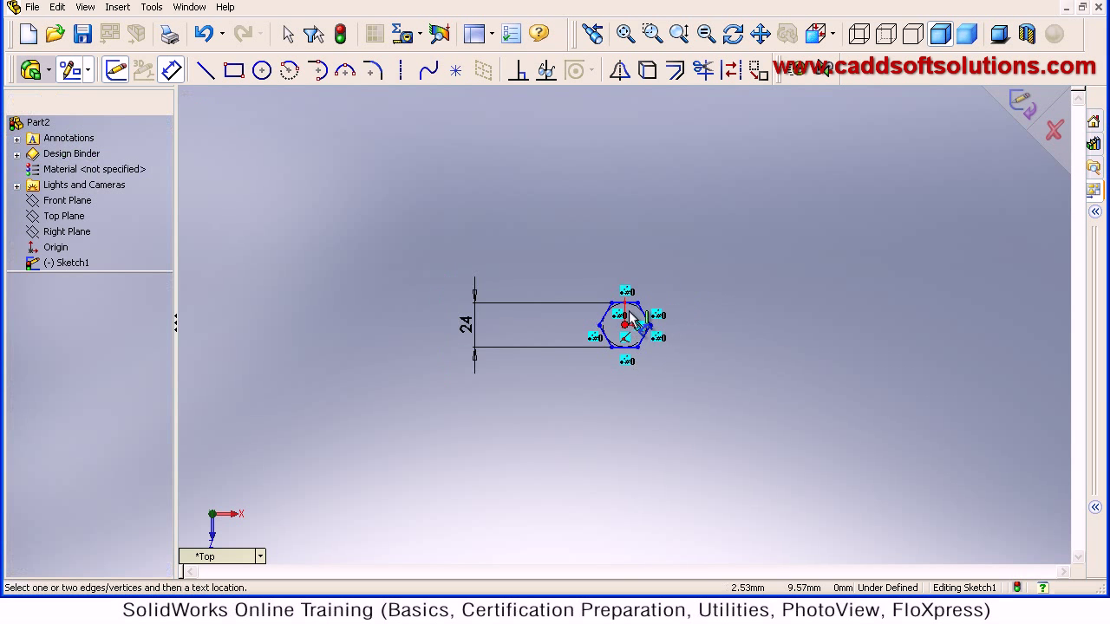
scroll(642, 337, "down", 2)
scroll(635, 333, "down", 3)
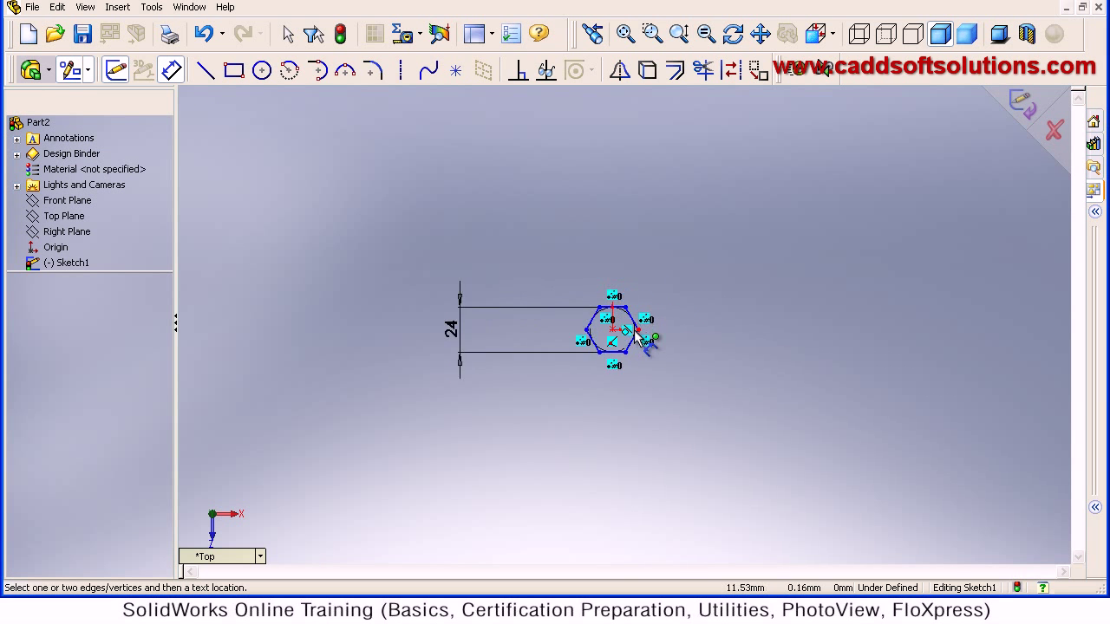
left_click(1026, 103)
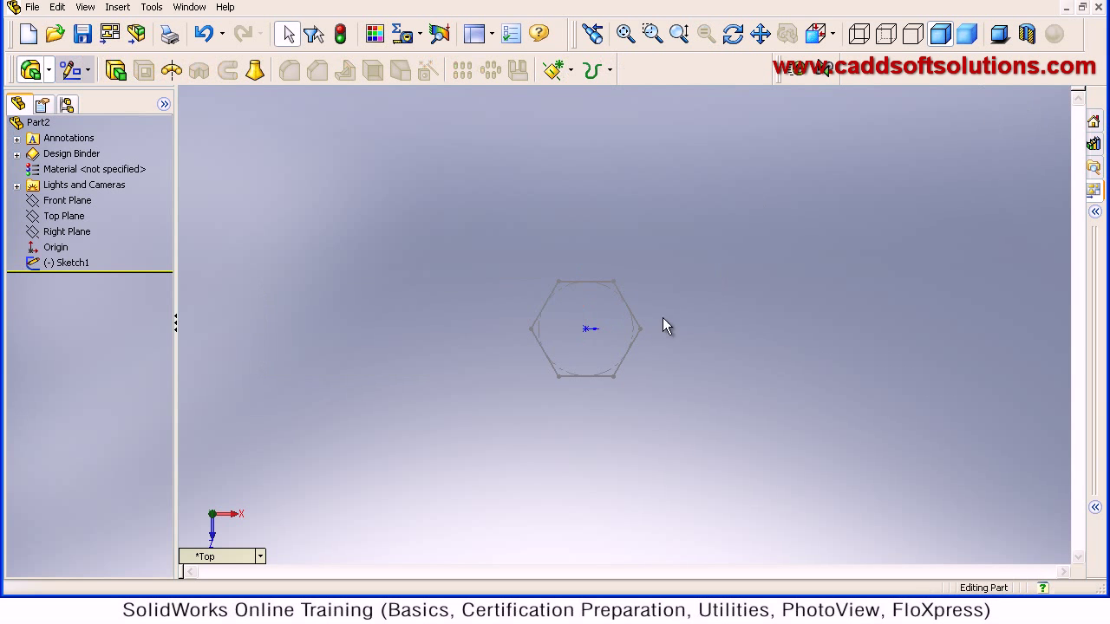
- Extrude the hexagon sketch as a blind boss 12 mm deep from the sketch plane
middle_click_drag(554, 319, 558, 202)
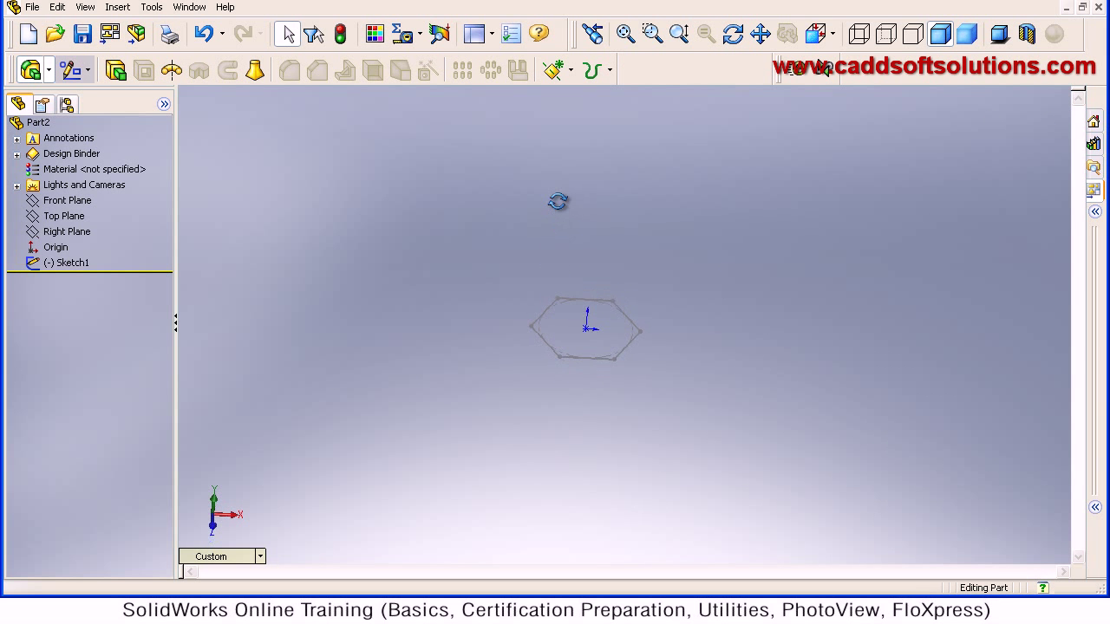
left_click(122, 78)
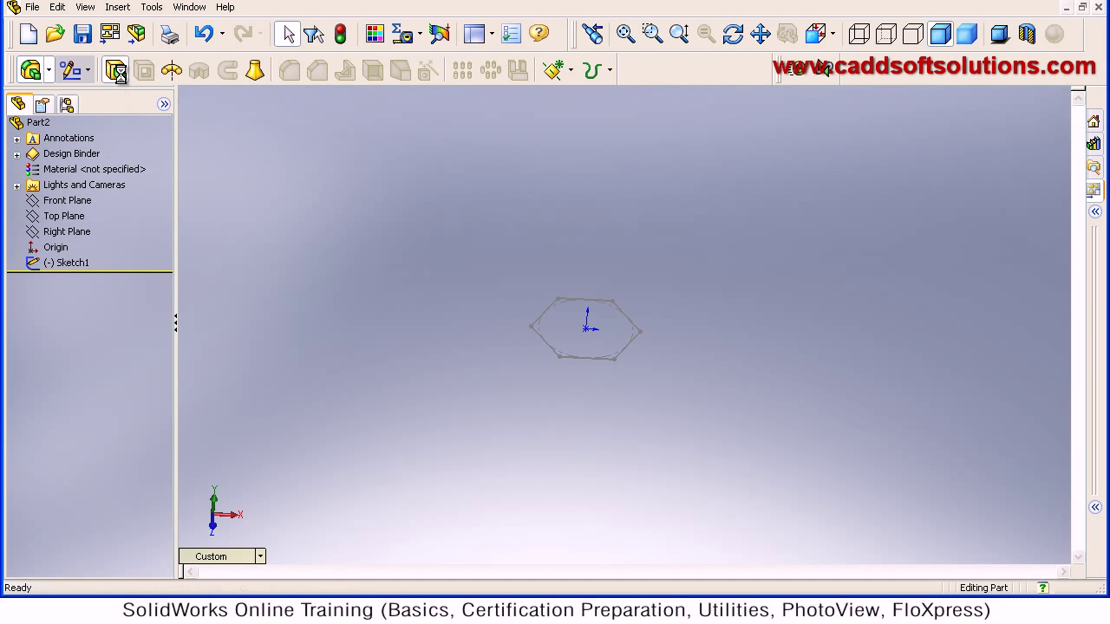
left_click(571, 357)
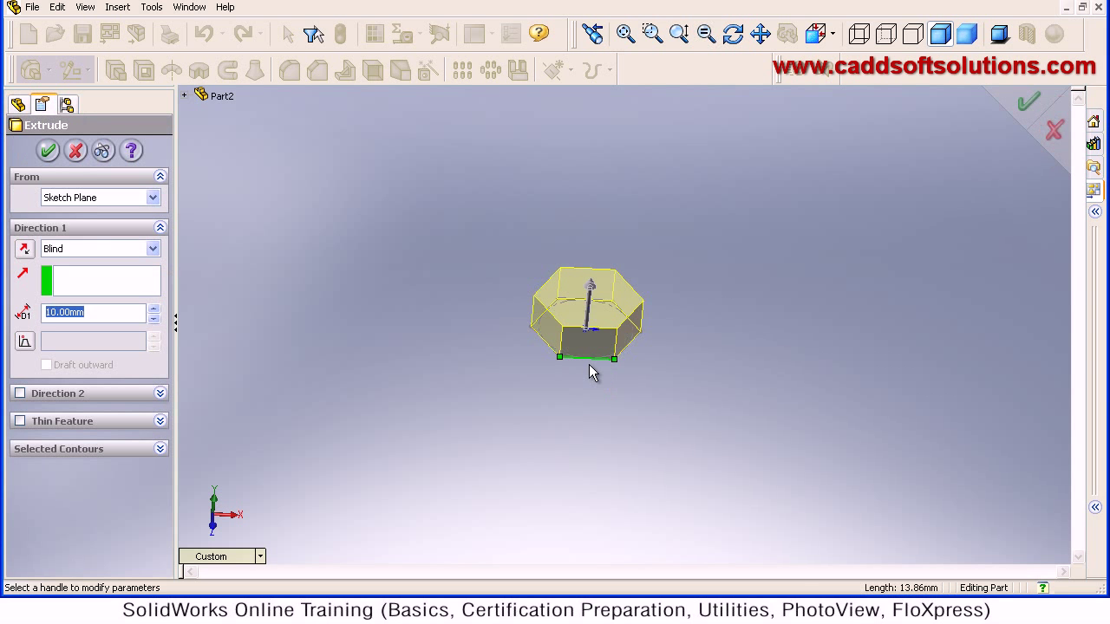
type("12")
key("Return")
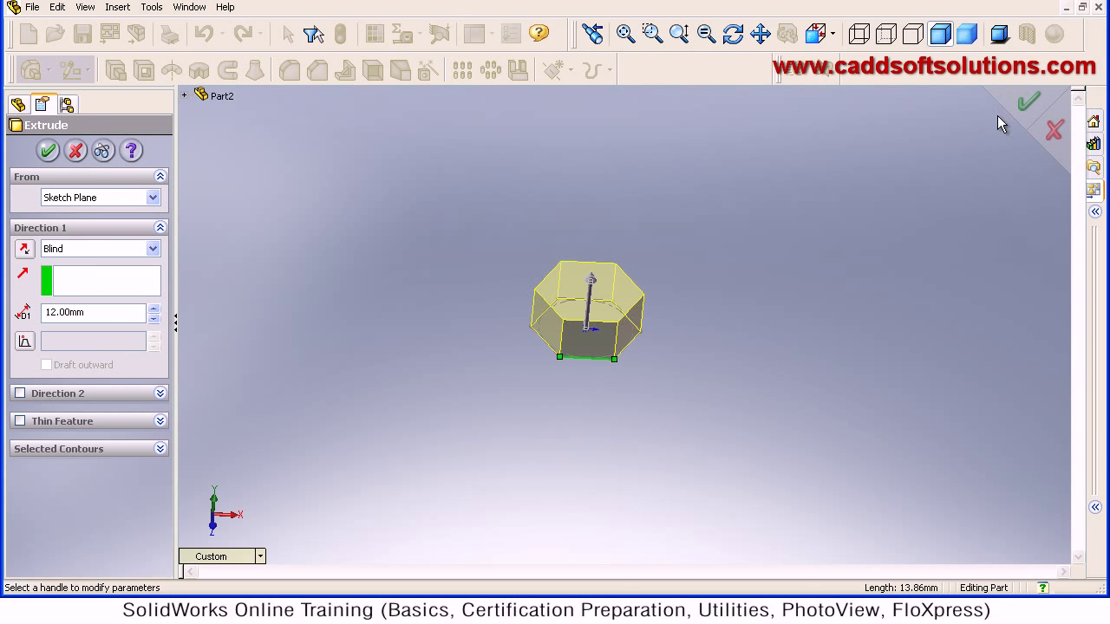
left_click(1026, 104)
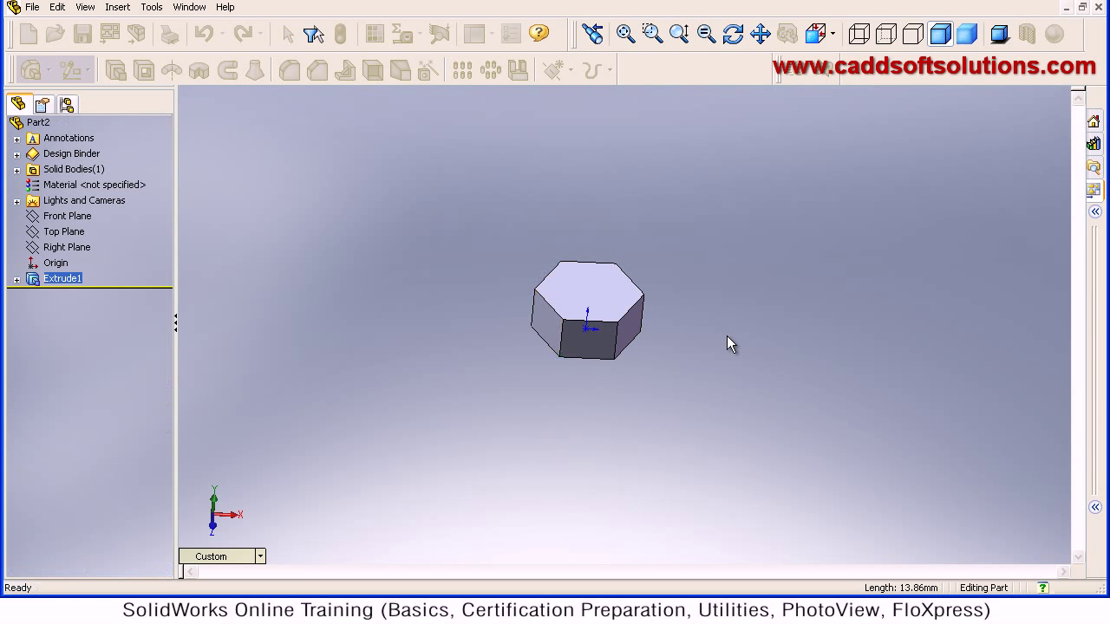
- Create a Through Lines/Points reference plane through one vertical edge of the hexagonal prism and the top vertex of the opposite edge
middle_click_drag(655, 363, 596, 301)
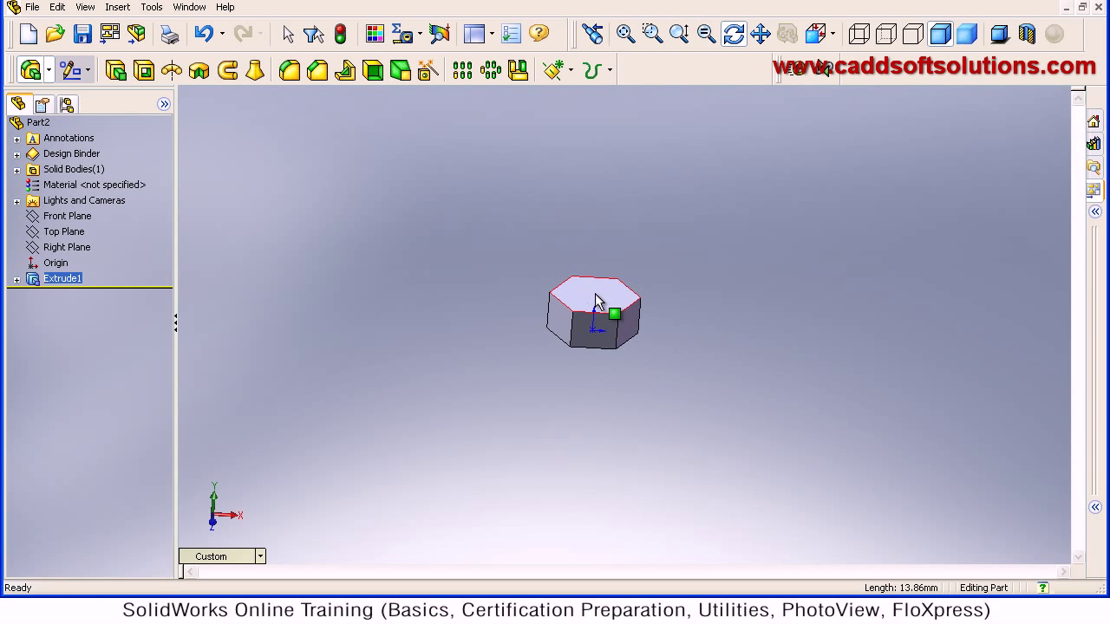
scroll(596, 299, "down", 8)
key("Escape")
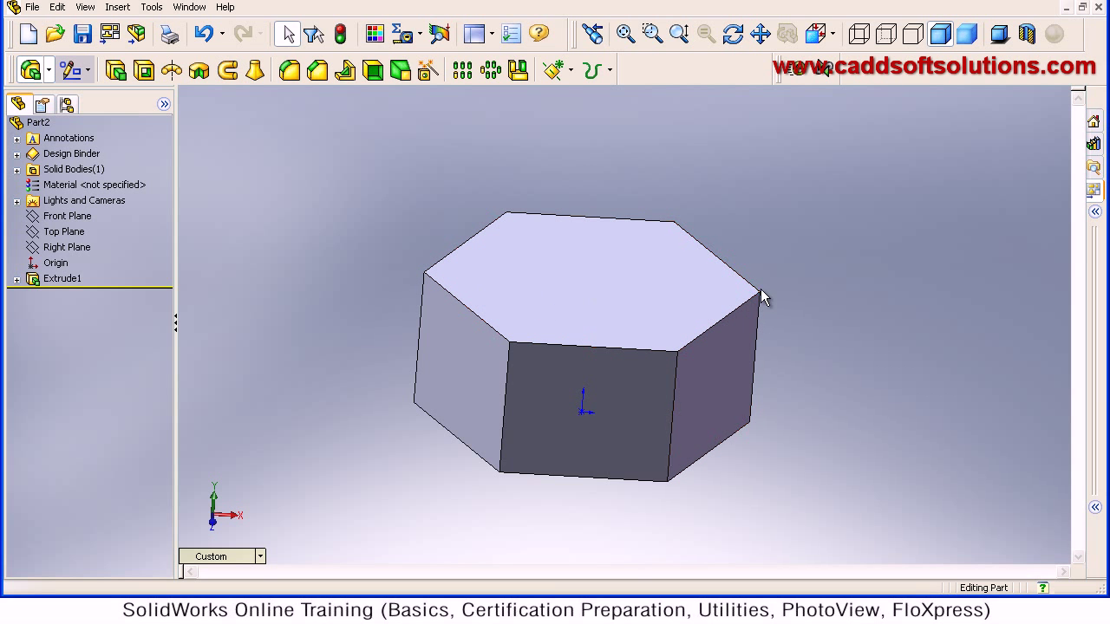
left_click(570, 74)
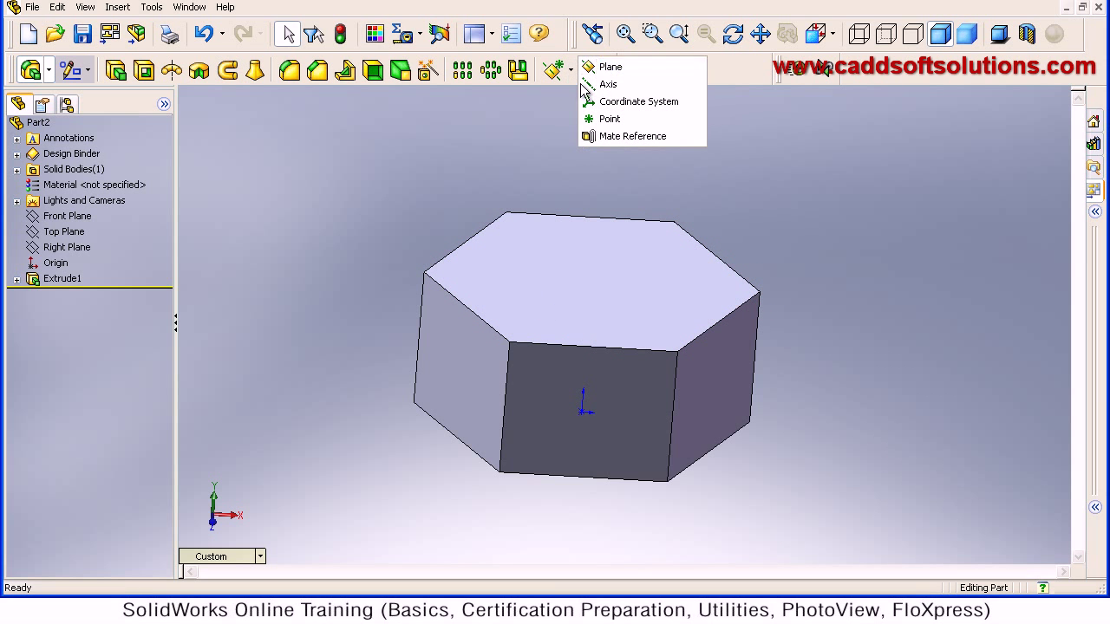
left_click(610, 67)
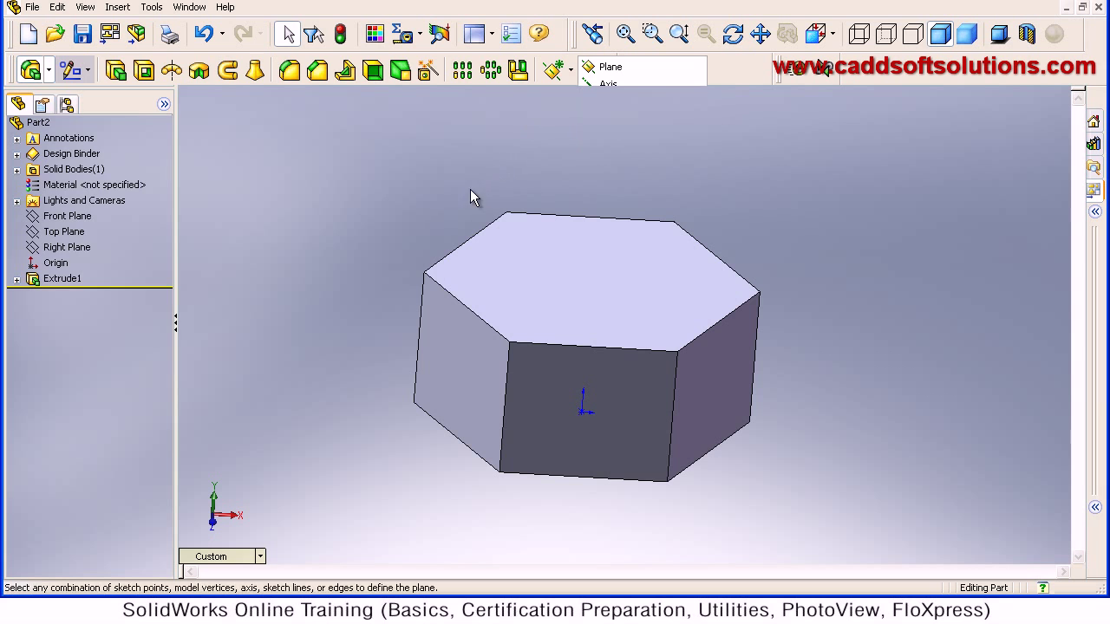
left_click(420, 318)
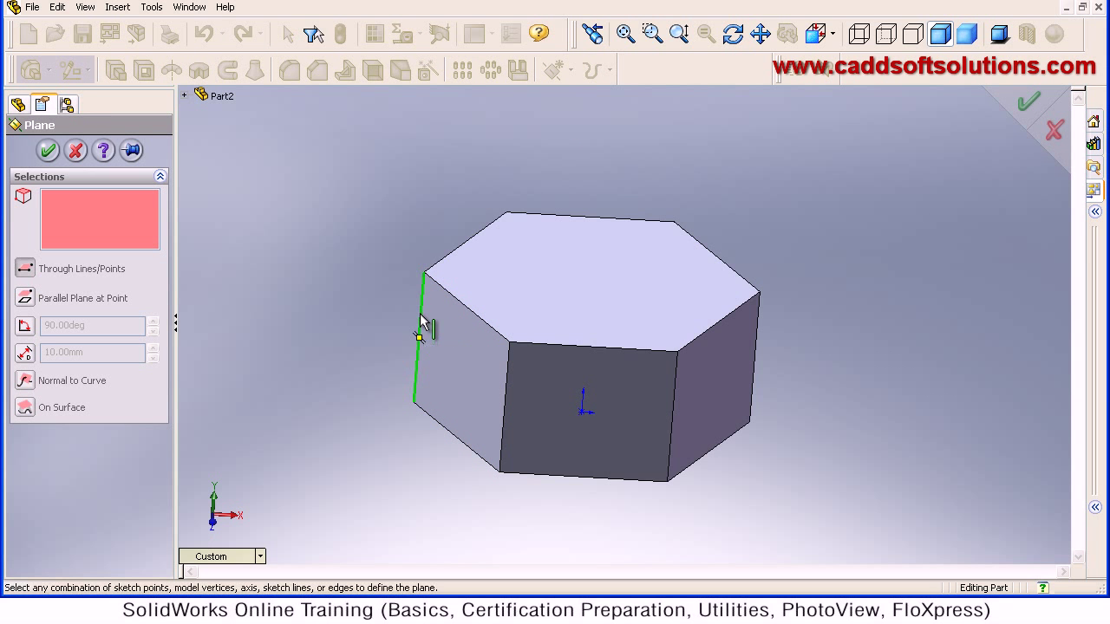
left_click(761, 292)
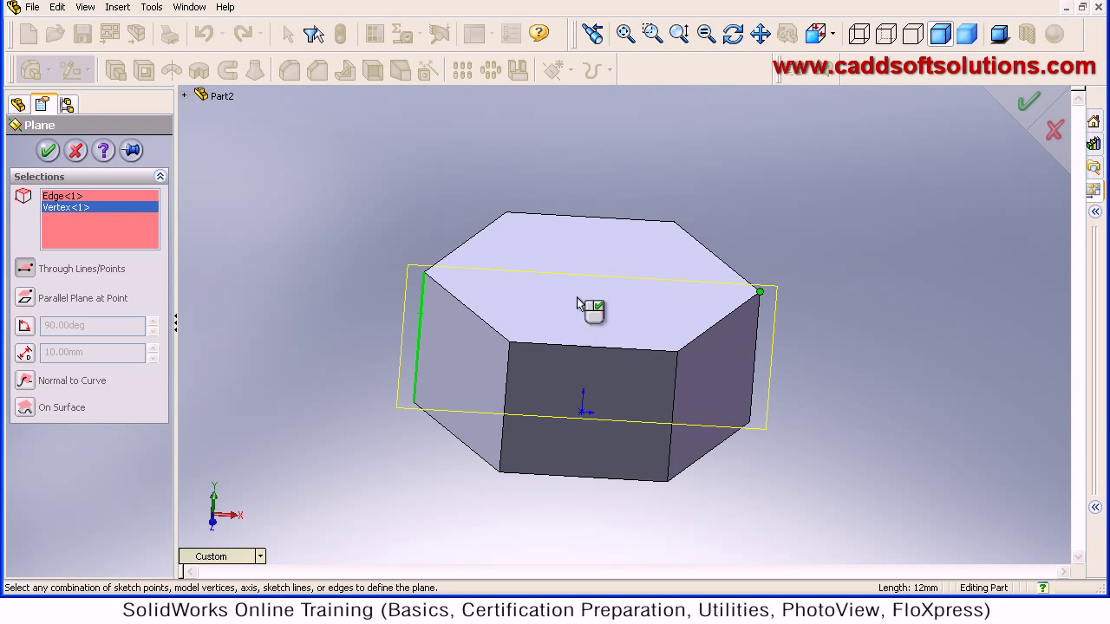
left_click(48, 151)
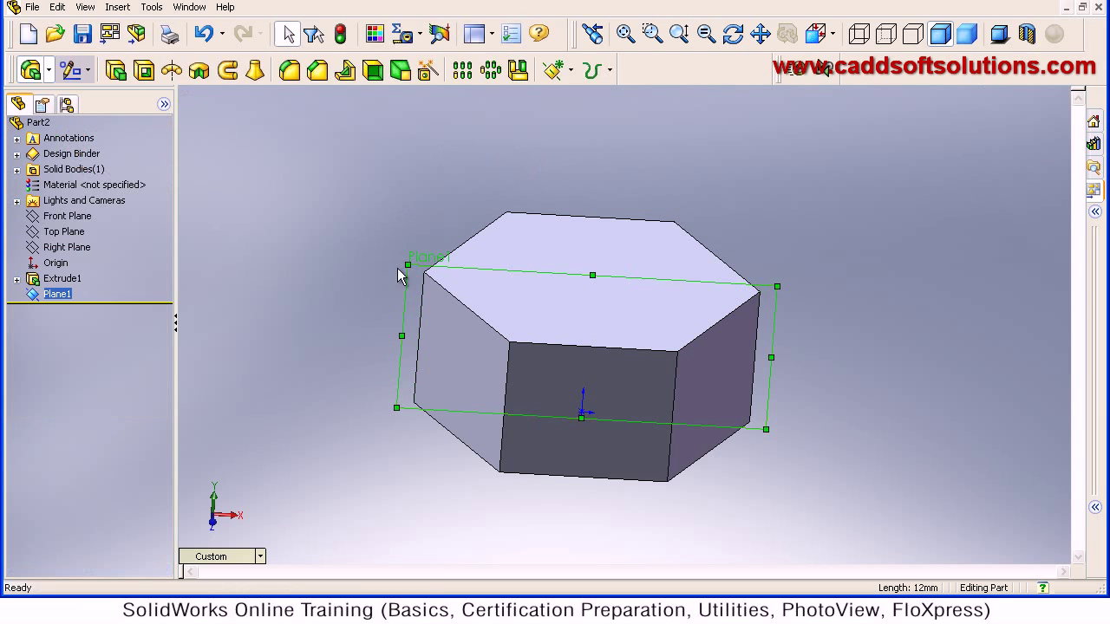
left_click(405, 204)
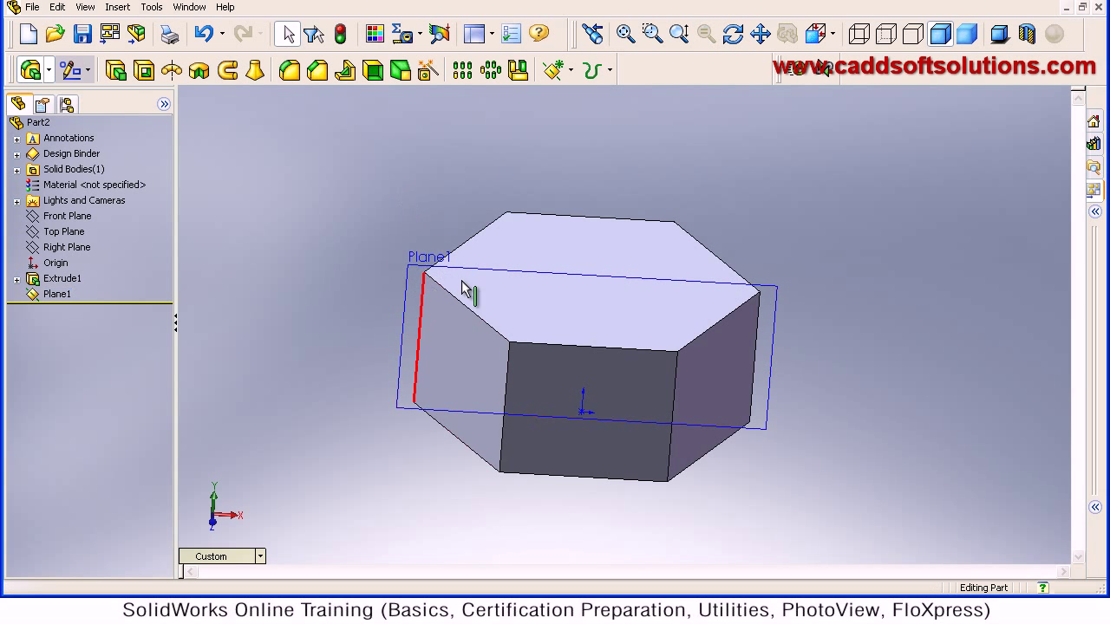
- On the new reference plane, sketch a closed right triangle at the prism's upper-left corner, about 2.5 mm wide and 1.35 mm high
left_click(422, 249)
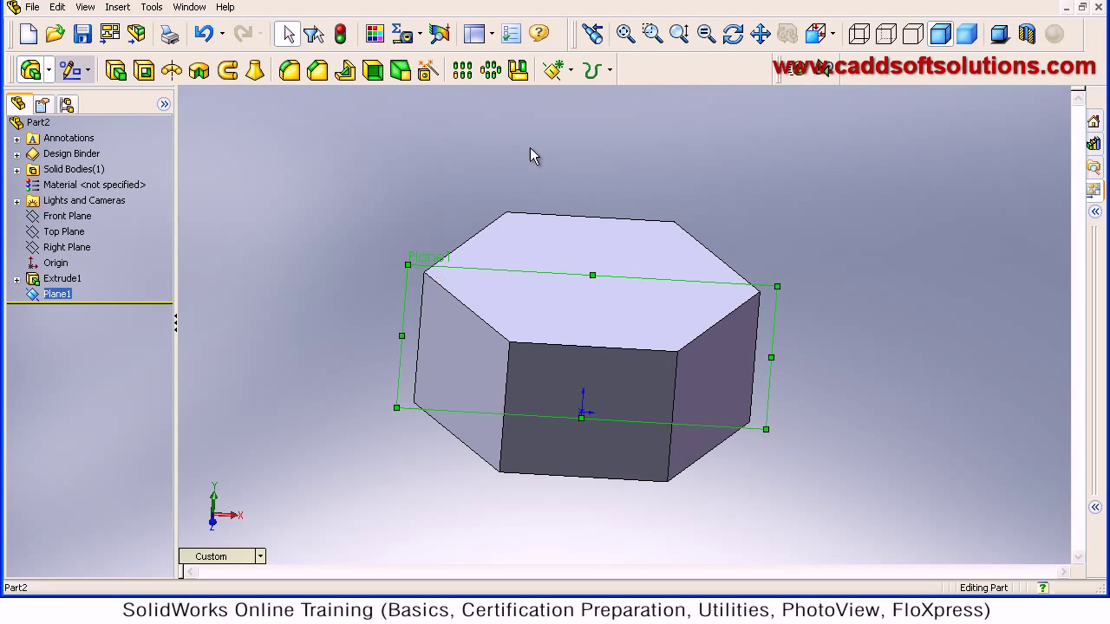
left_click(74, 73)
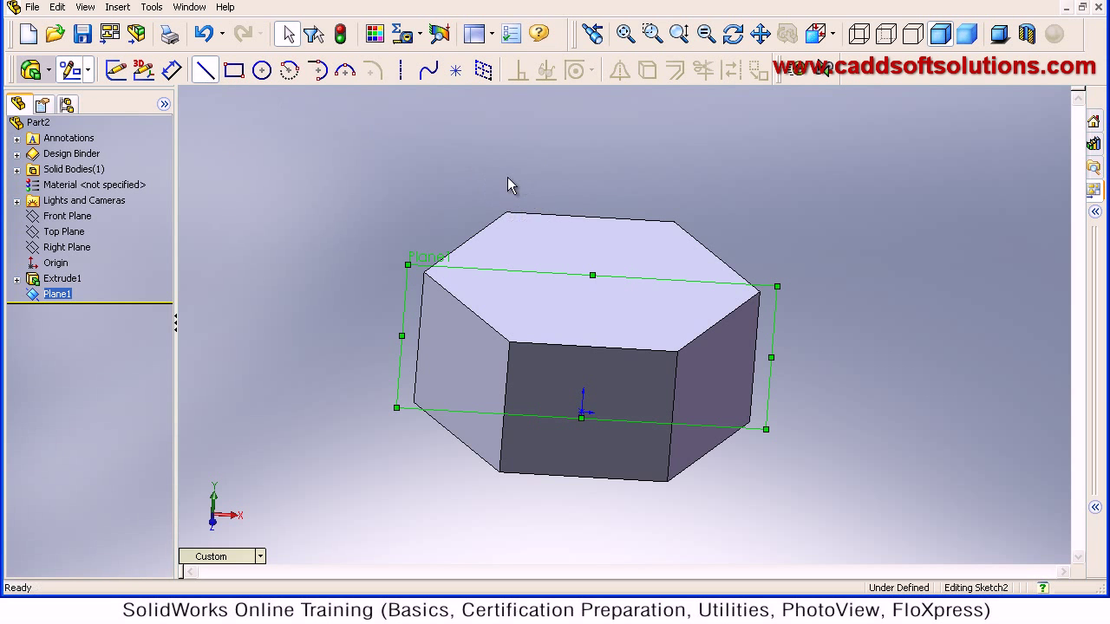
left_click(834, 34)
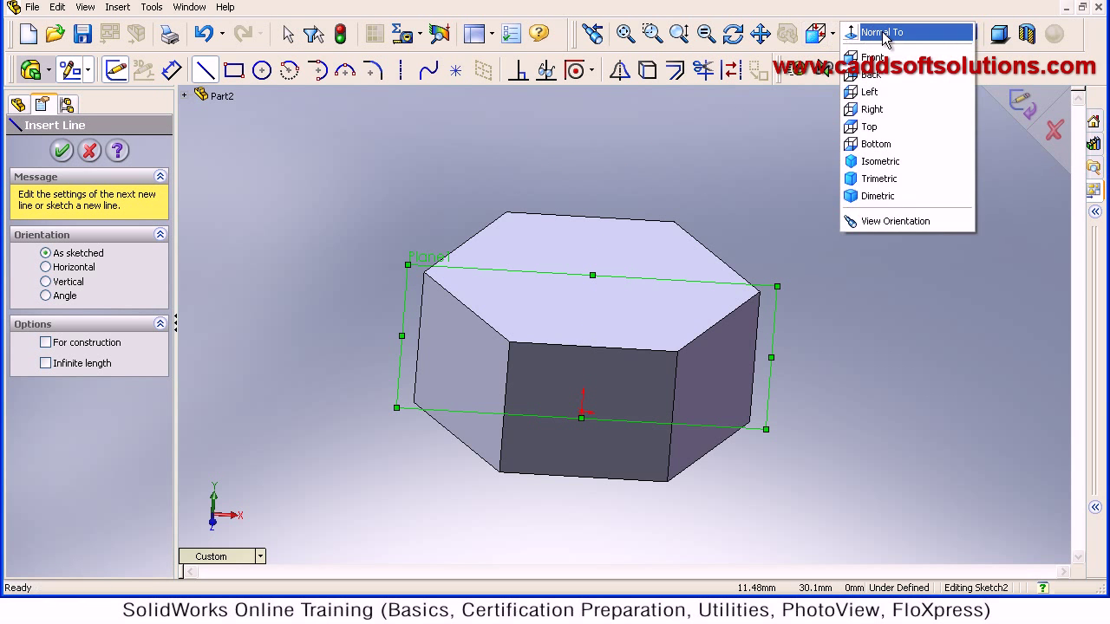
left_click(877, 32)
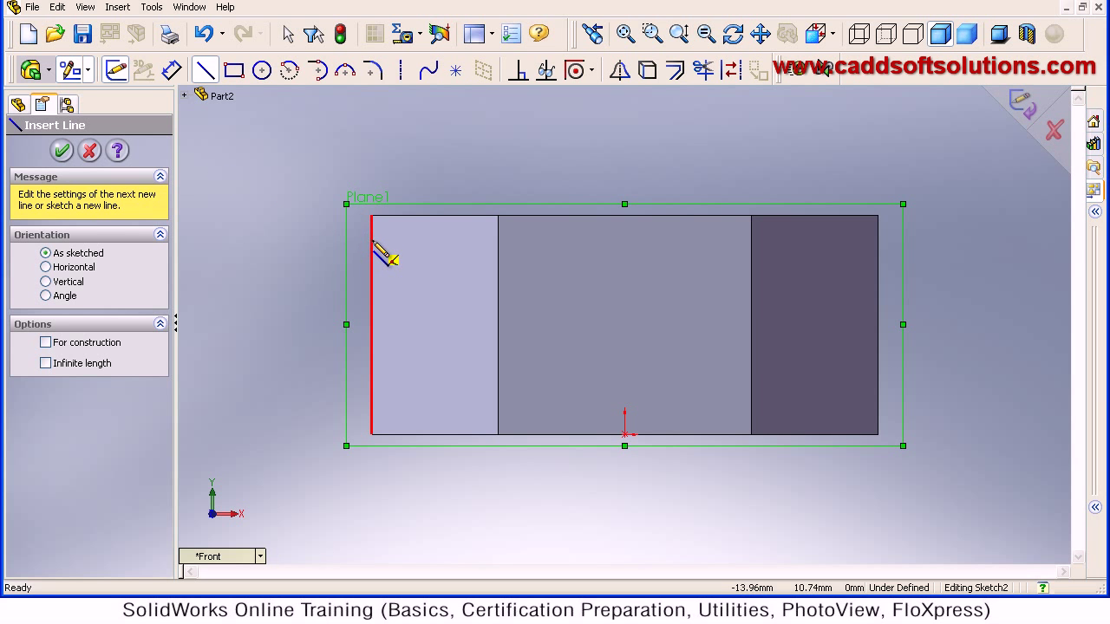
left_click(372, 246)
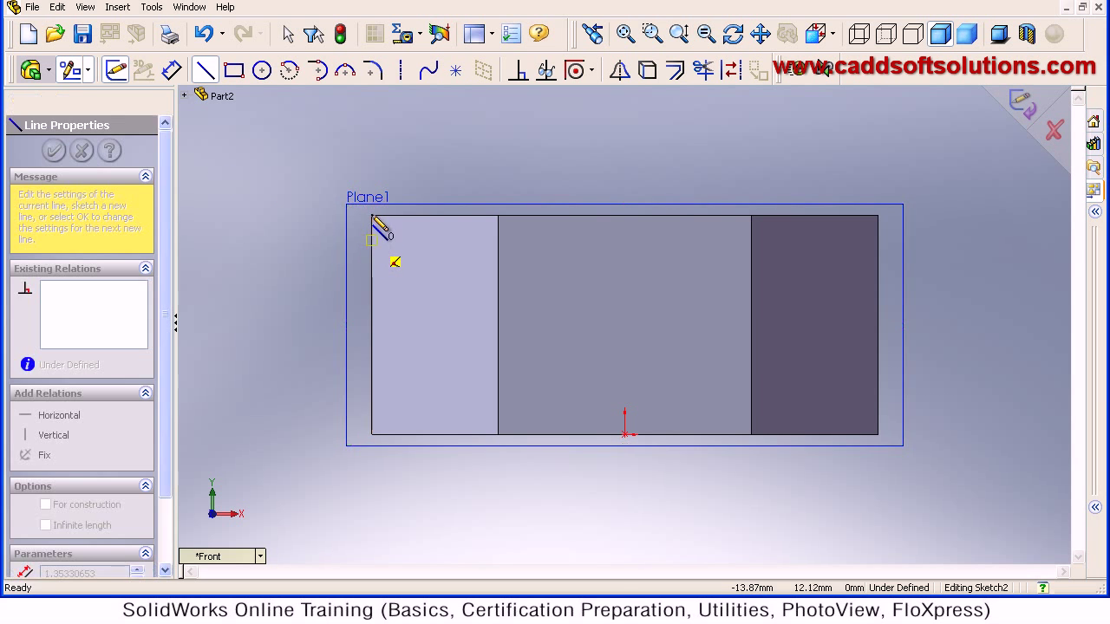
left_click(371, 215)
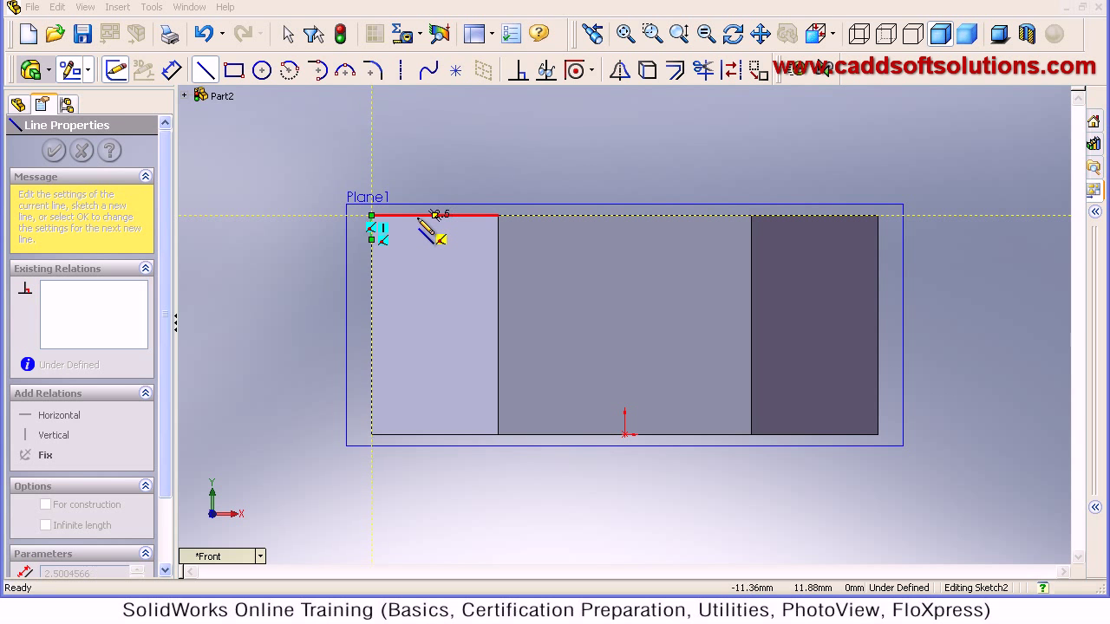
left_click(418, 215)
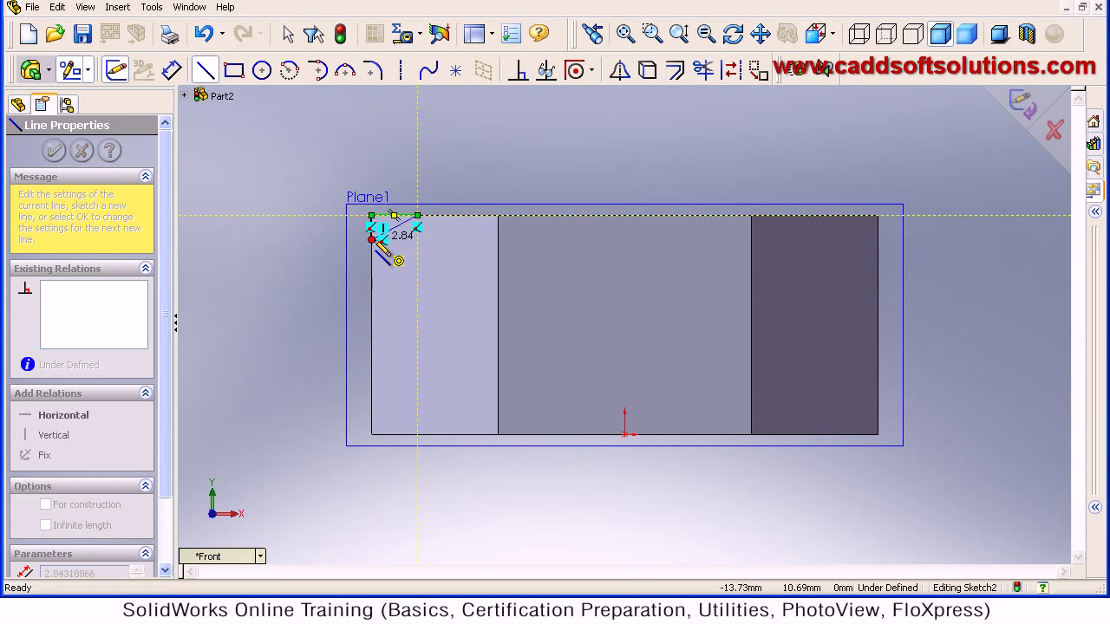
double_click(374, 239)
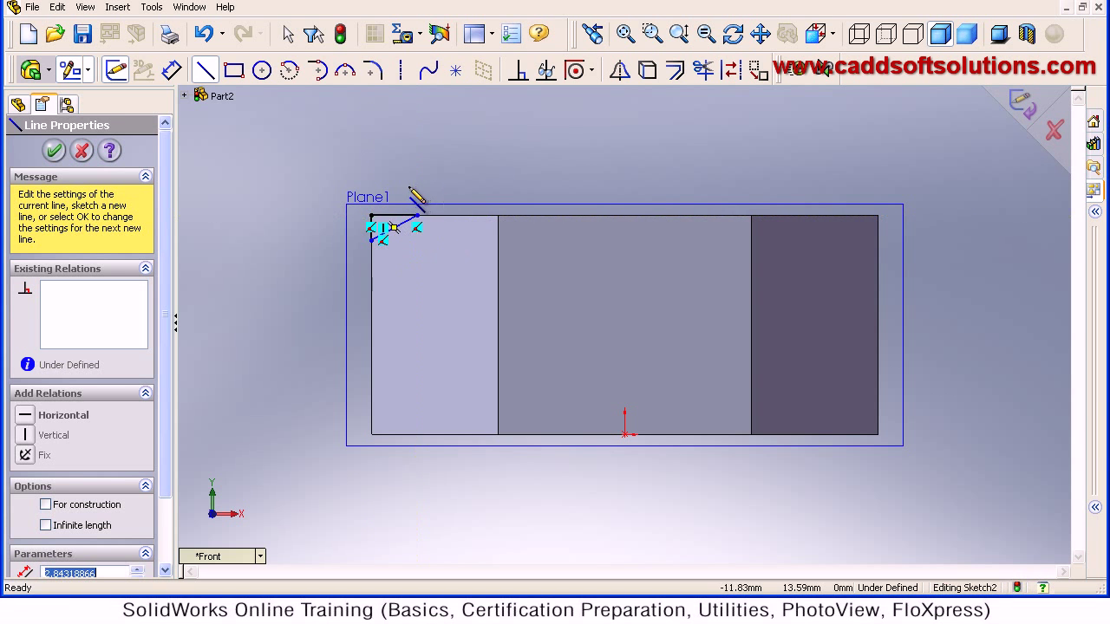
key("Escape")
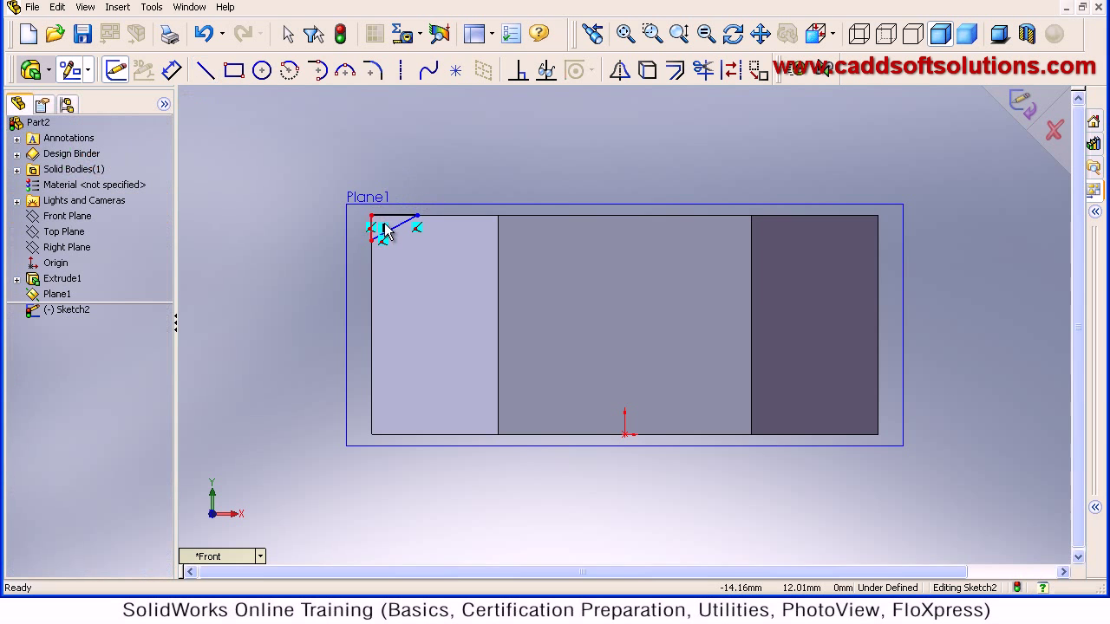
- Dimension the angle between the triangle's horizontal top side and its sloped side as 30 degrees
scroll(397, 224, "down", 2)
scroll(433, 241, "down", 2)
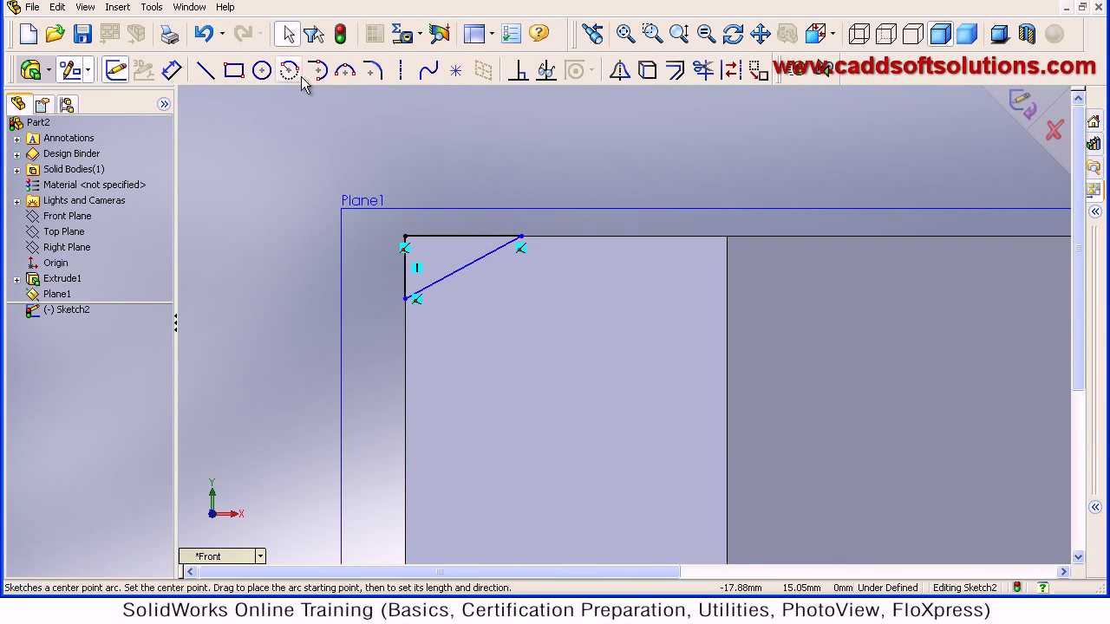
left_click(169, 74)
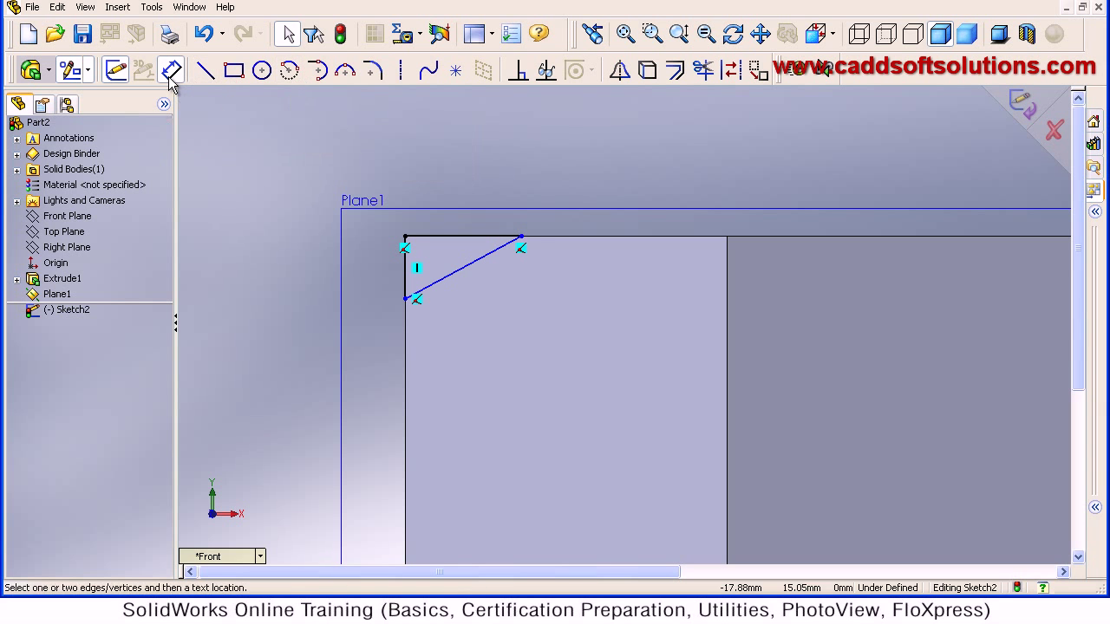
left_click(490, 252)
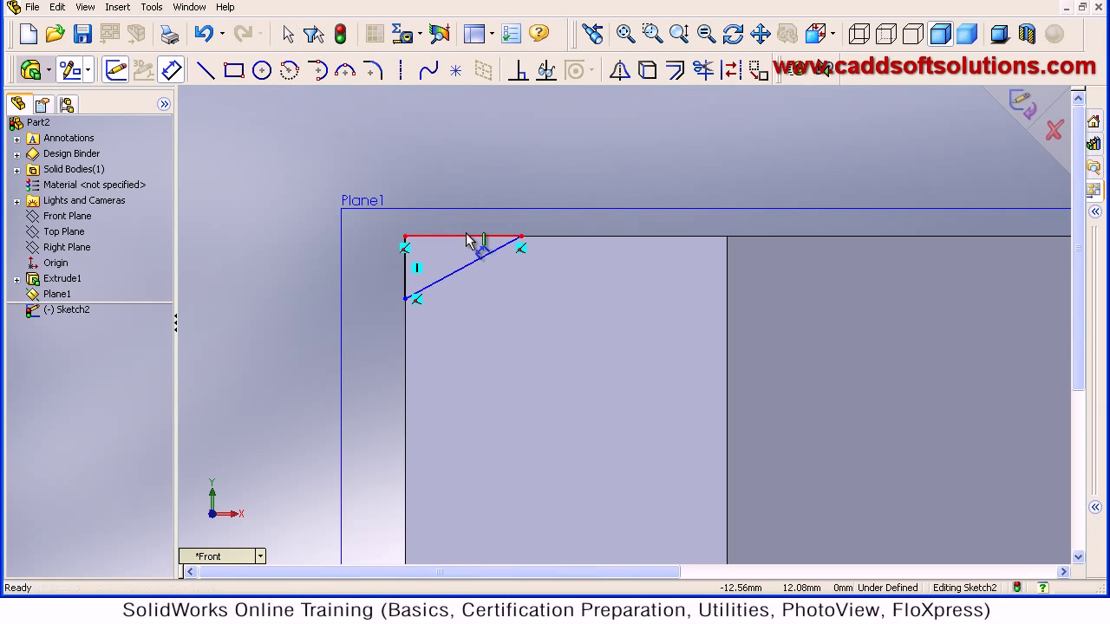
left_click(467, 279)
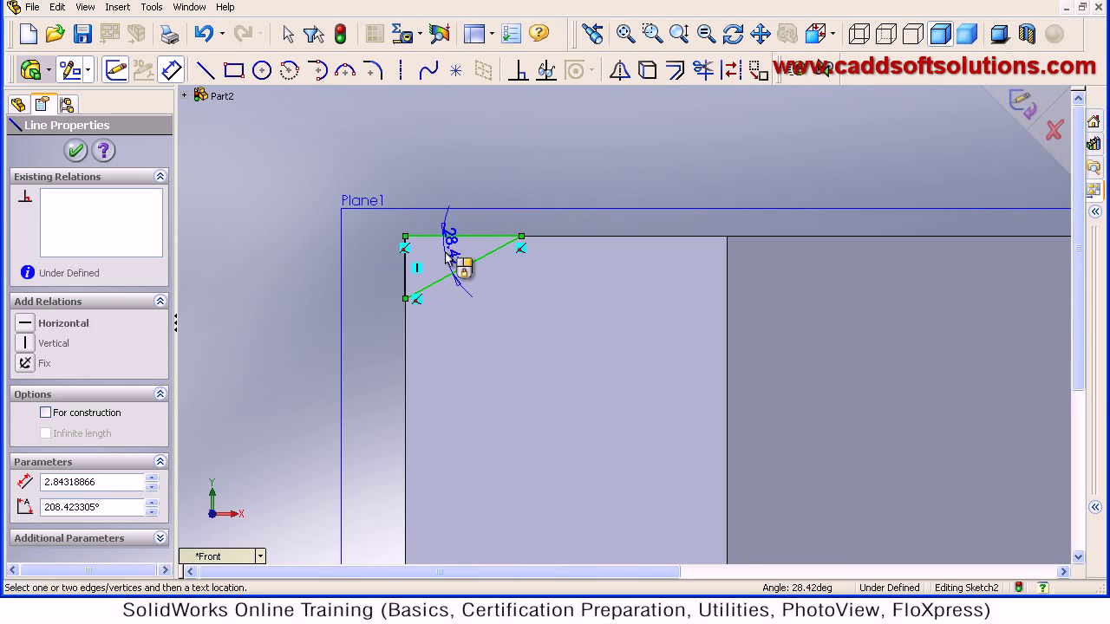
left_click(537, 193)
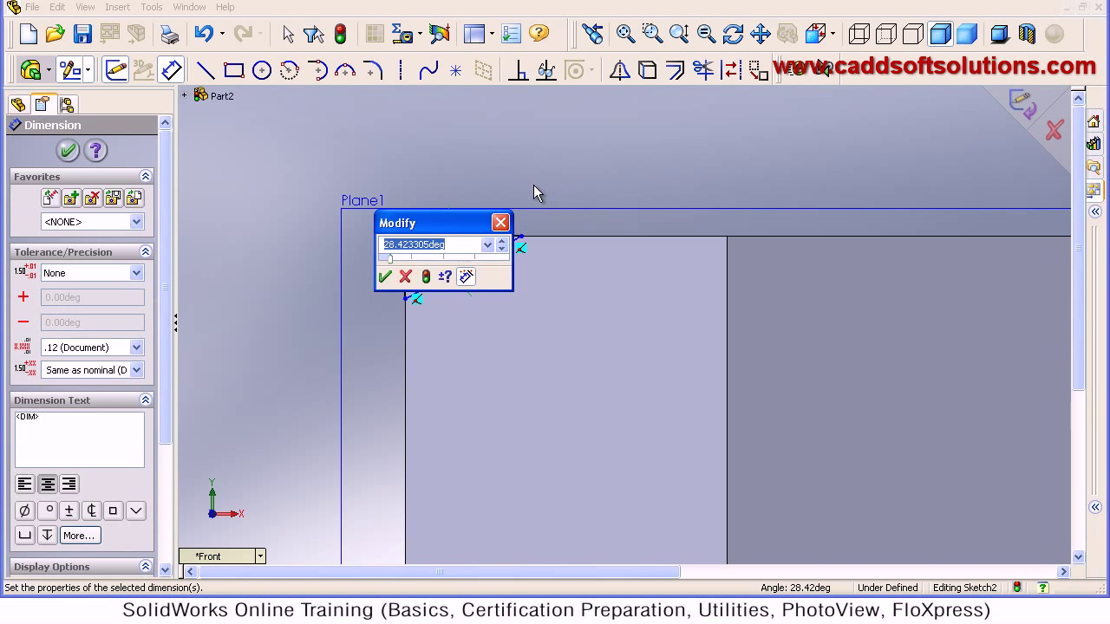
type("30")
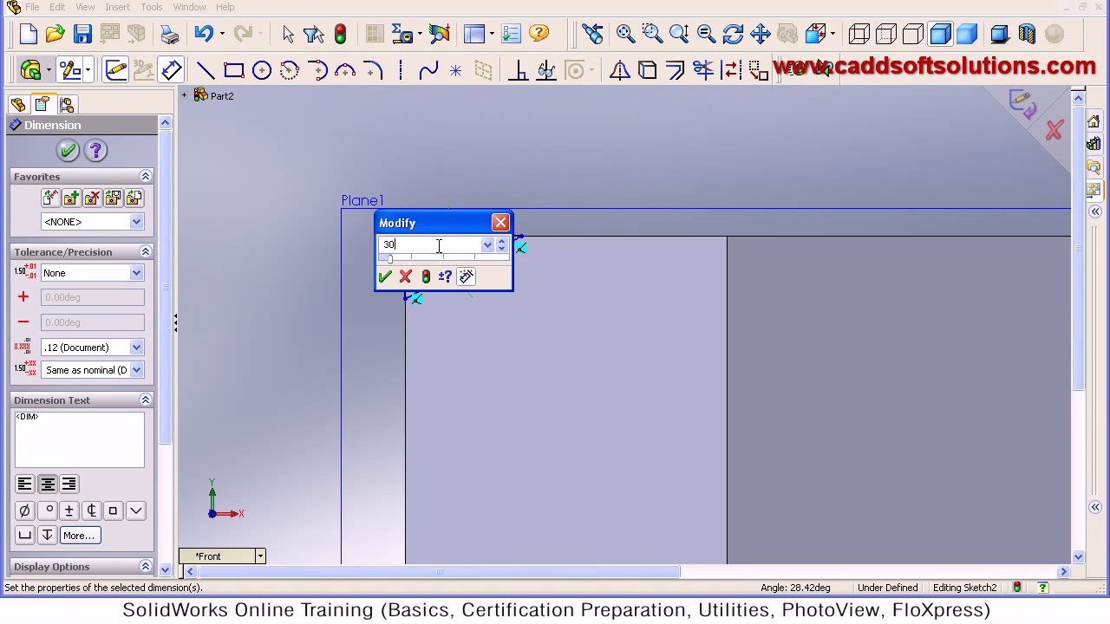
key("Return")
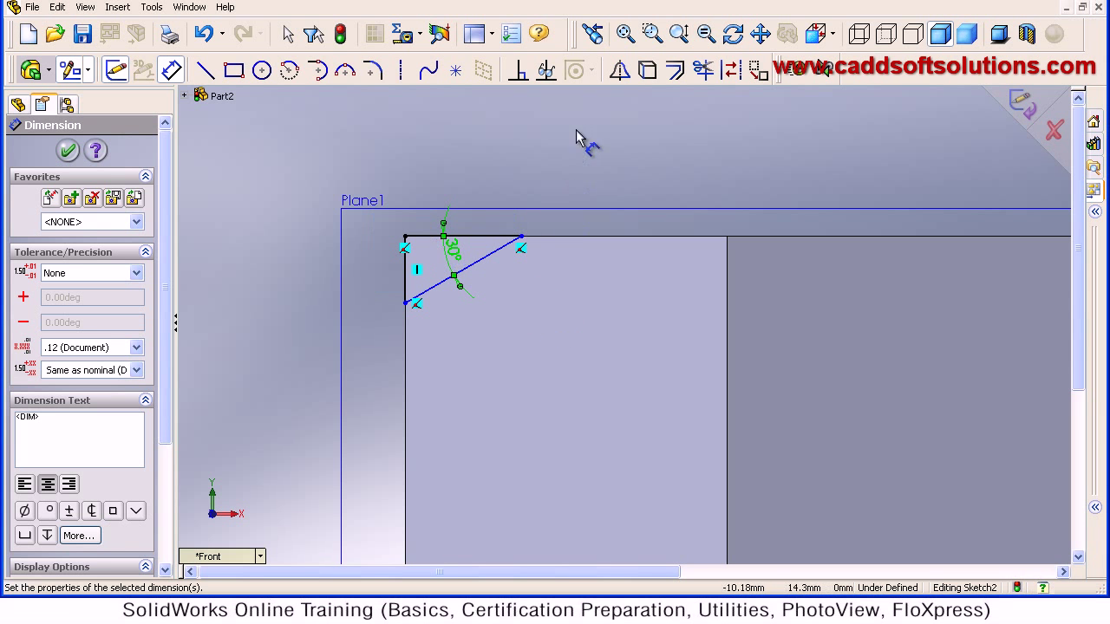
left_click(587, 166)
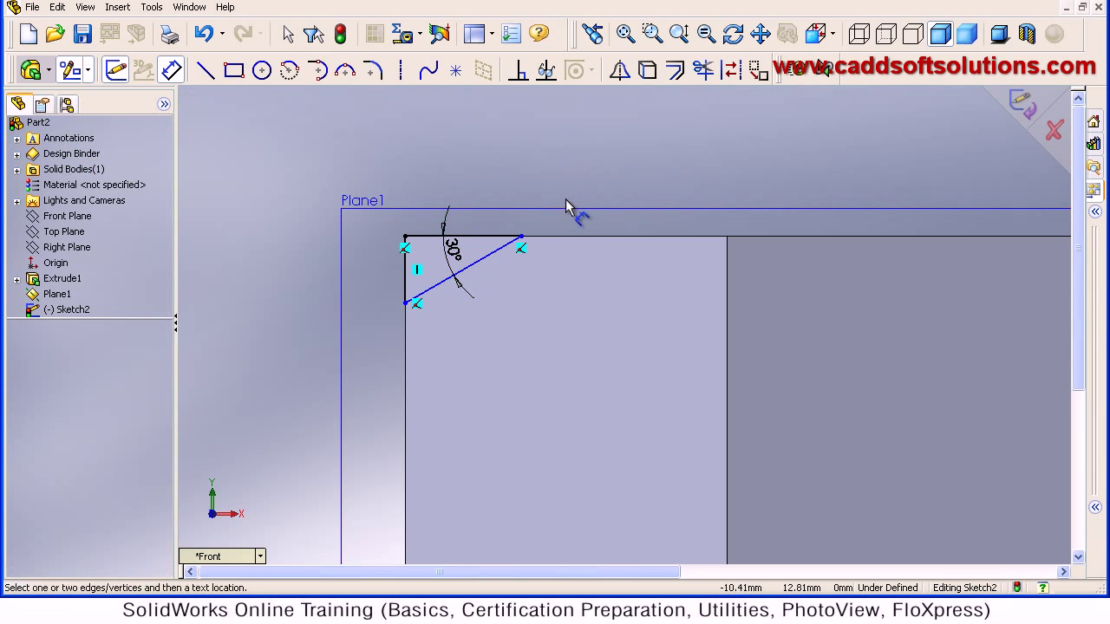
- Draw a vertical centerline about 7.8 mm long upward from the origin and finish the sketch
scroll(568, 208, "down", 2)
scroll(568, 204, "up", 5)
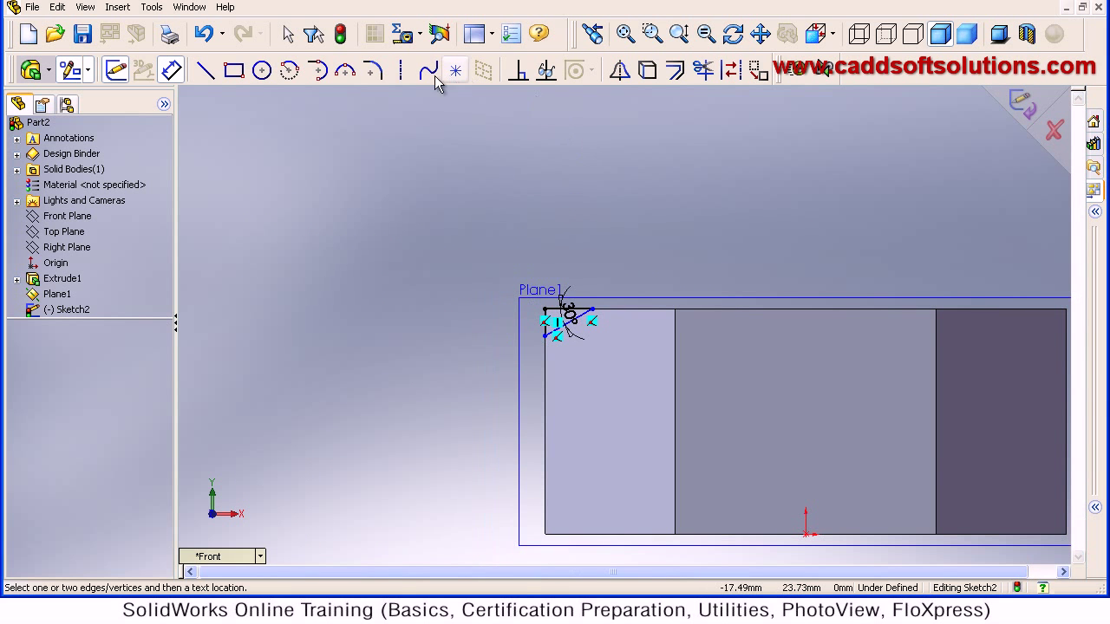
left_click(402, 71)
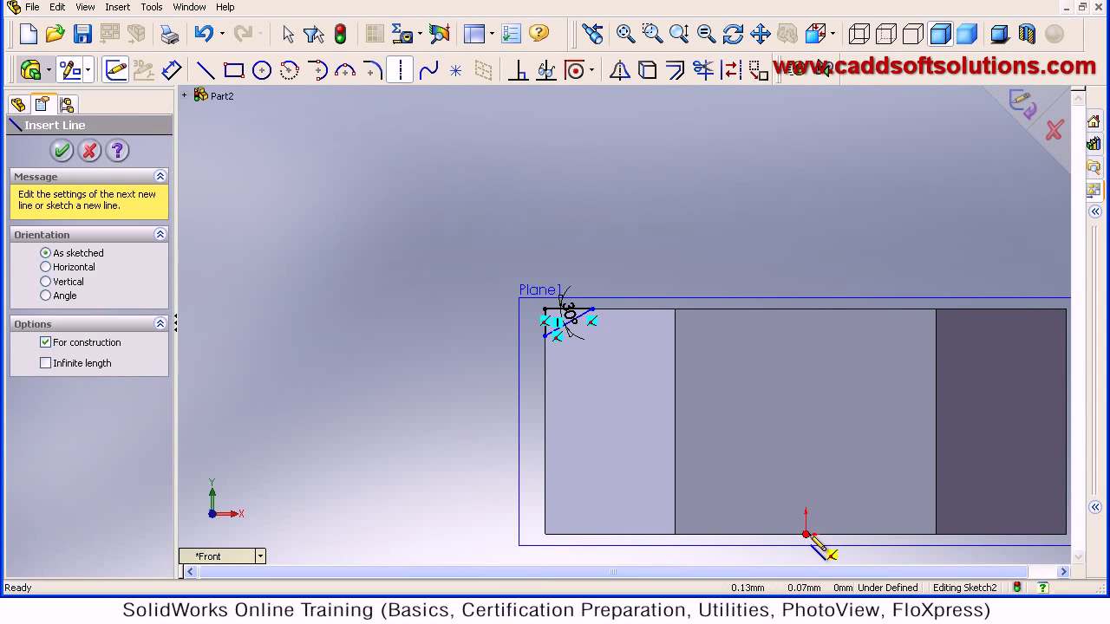
left_click(806, 533)
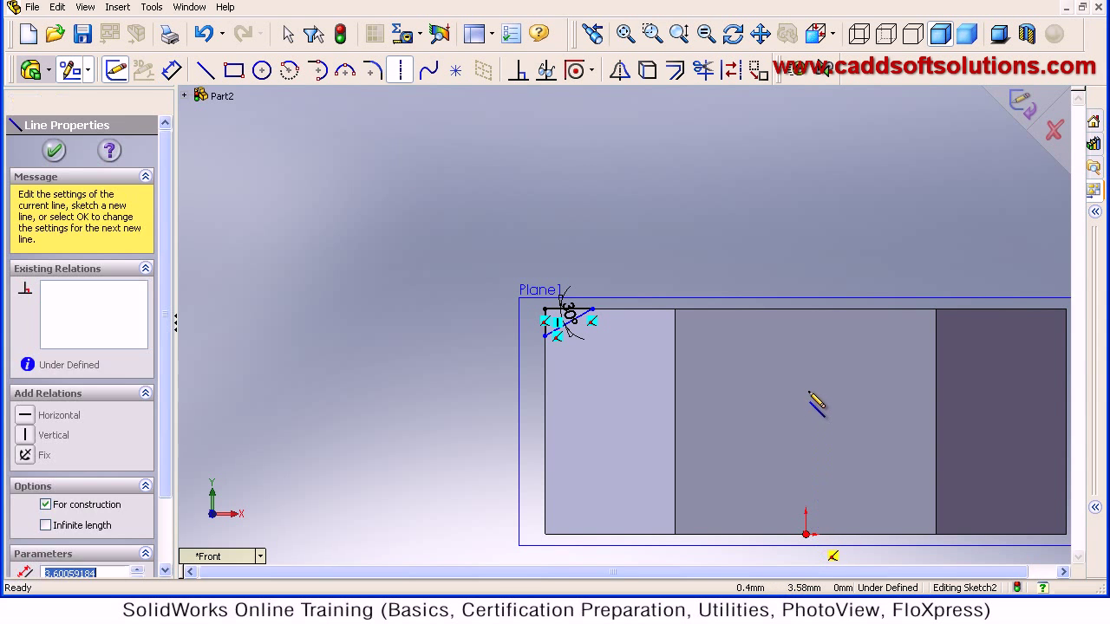
left_click(807, 388)
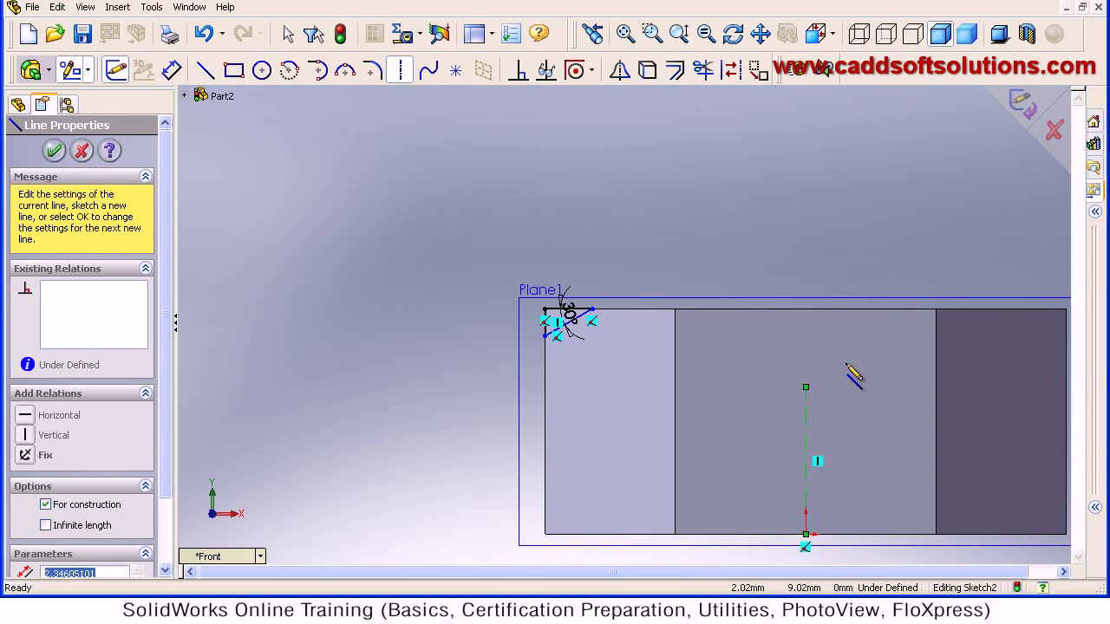
key("Escape")
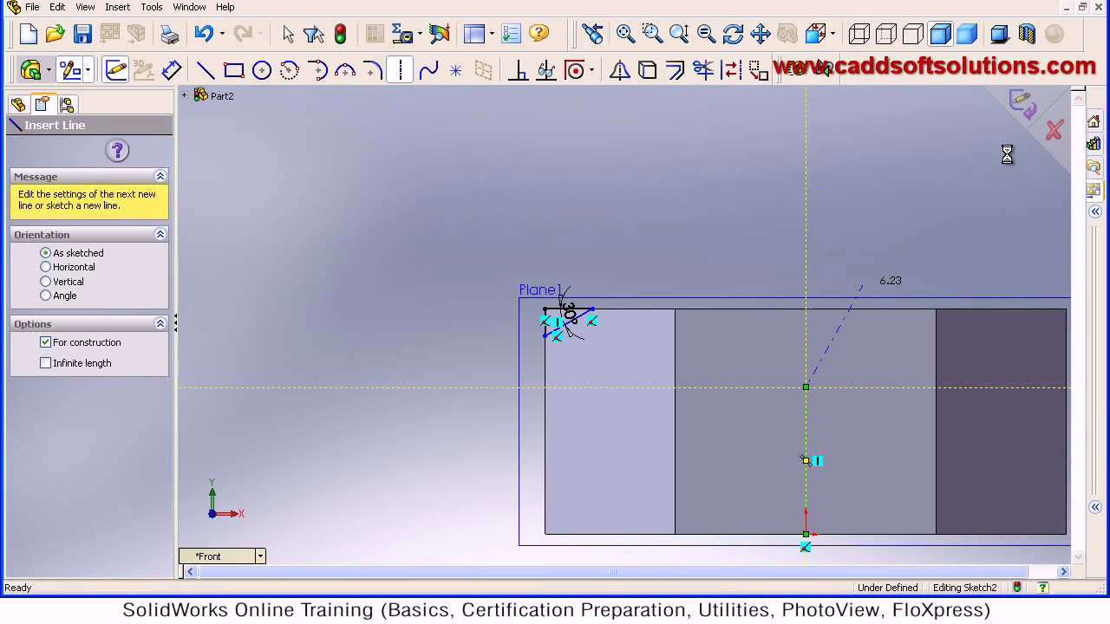
key("Escape")
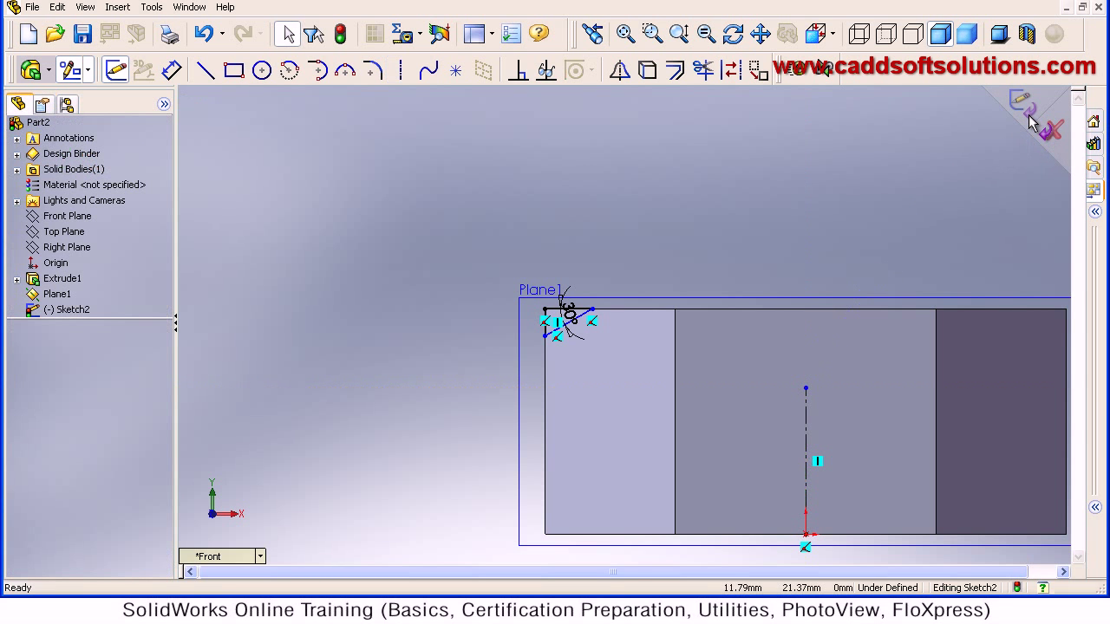
left_click(1029, 114)
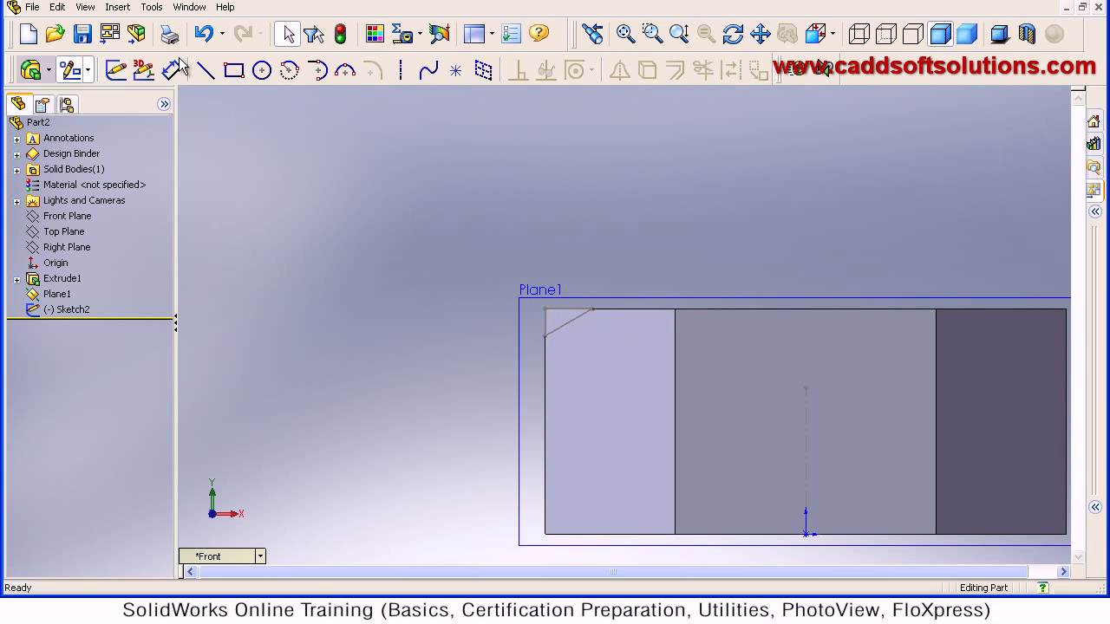
- Cut the head's upper corners with a 360-degree one-direction Revolved Cut of the triangle sketch around the centerline
left_click(31, 69)
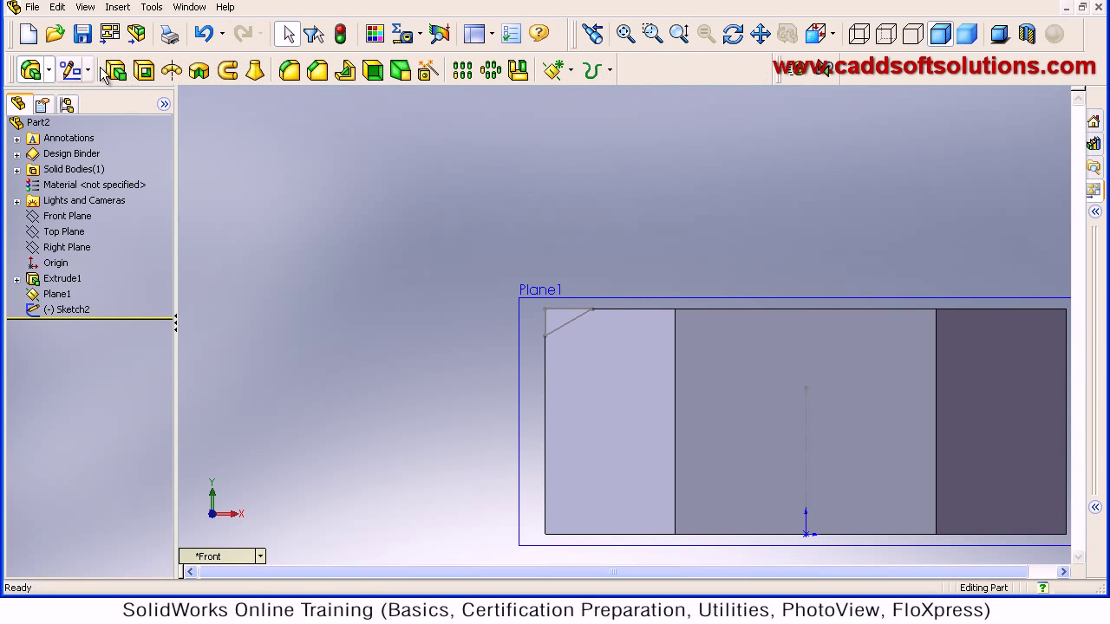
left_click(199, 71)
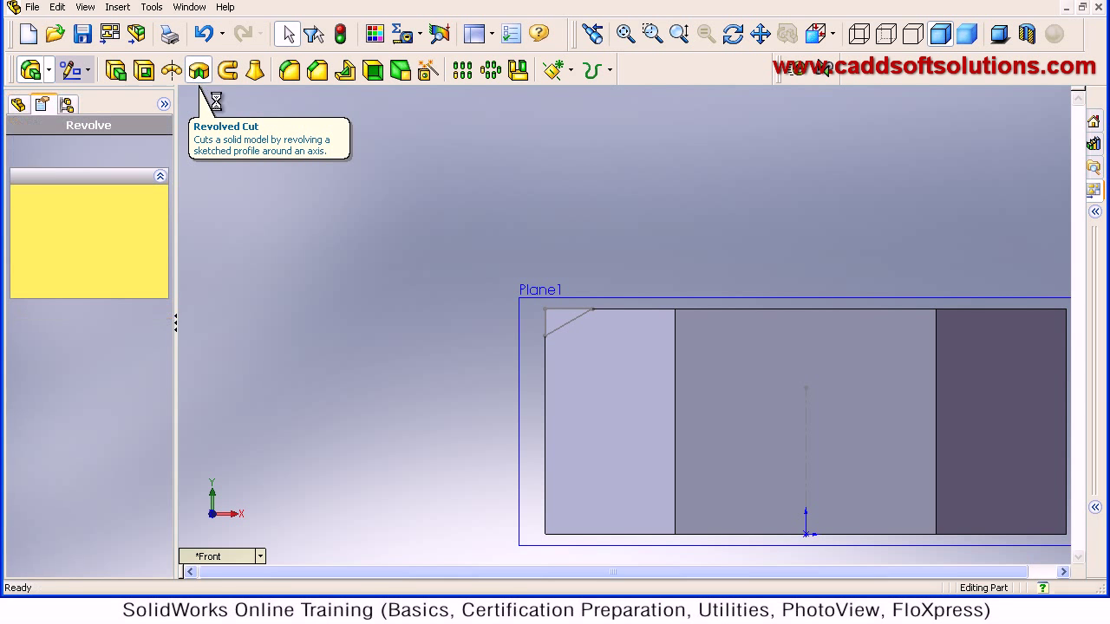
left_click(558, 339)
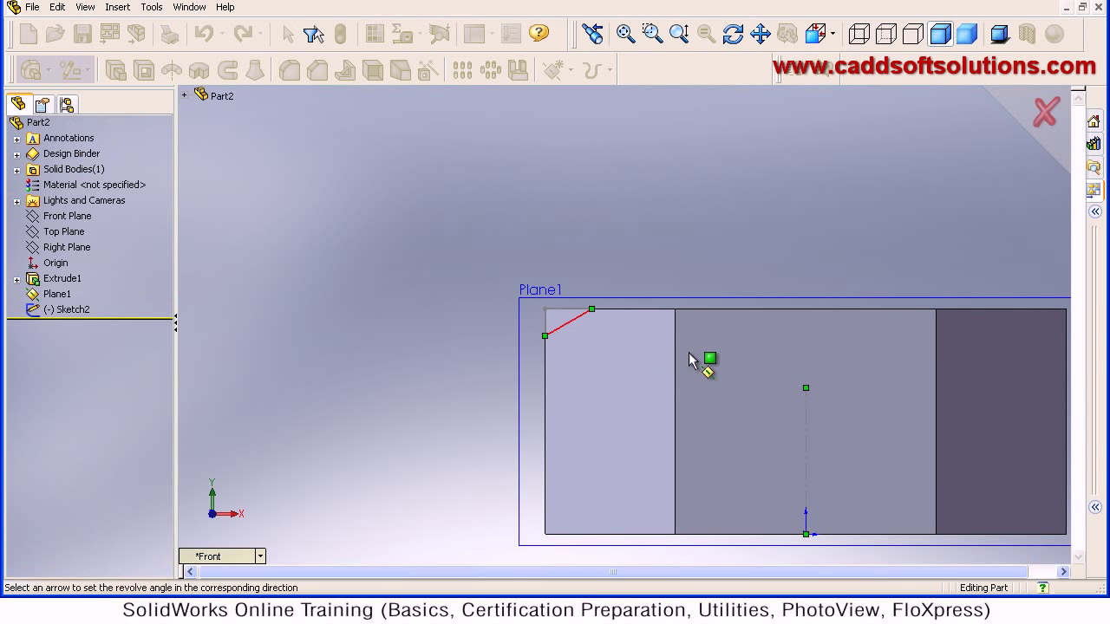
middle_click_drag(771, 253, 740, 333)
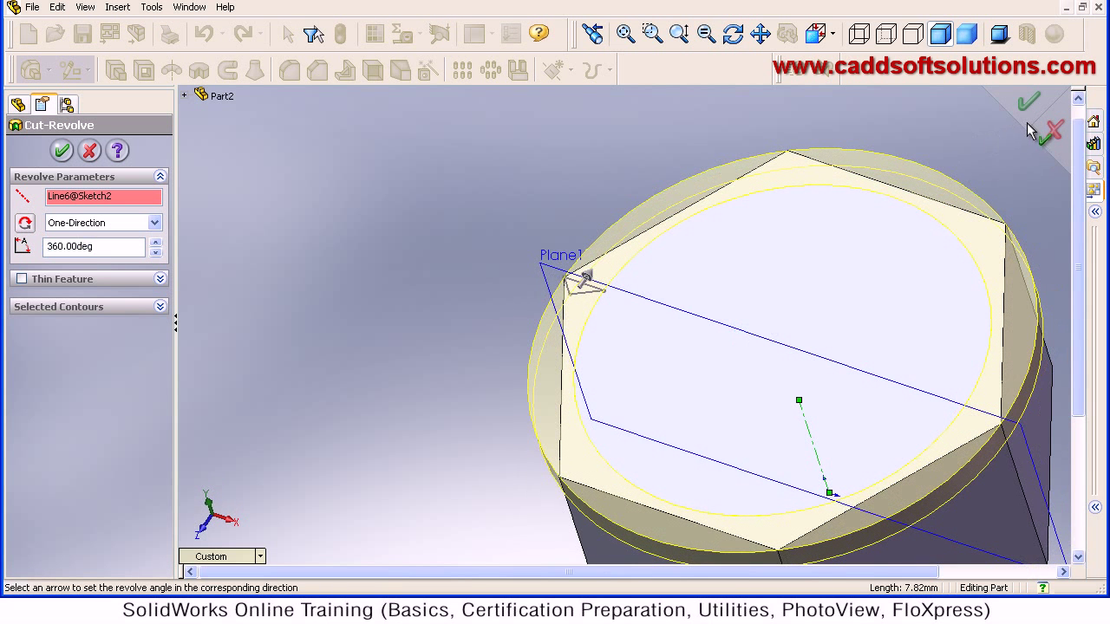
key("Return")
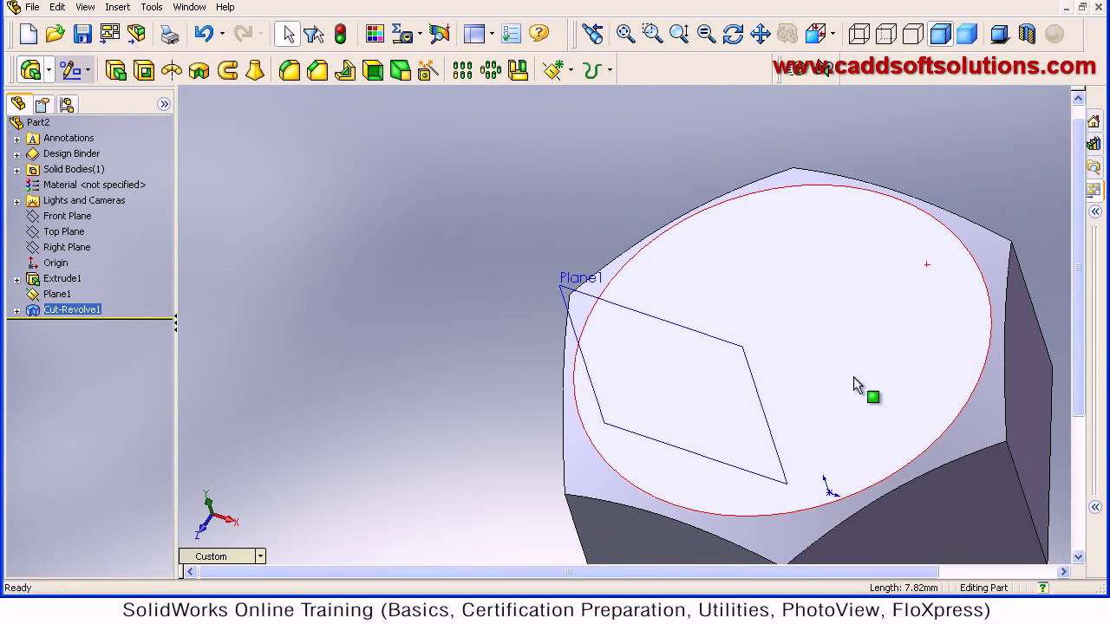
- On the underside face of the hexagonal head, sketch a circle centred on the origin with a radius of about 5.8 mm
middle_click_drag(760, 376, 760, 326)
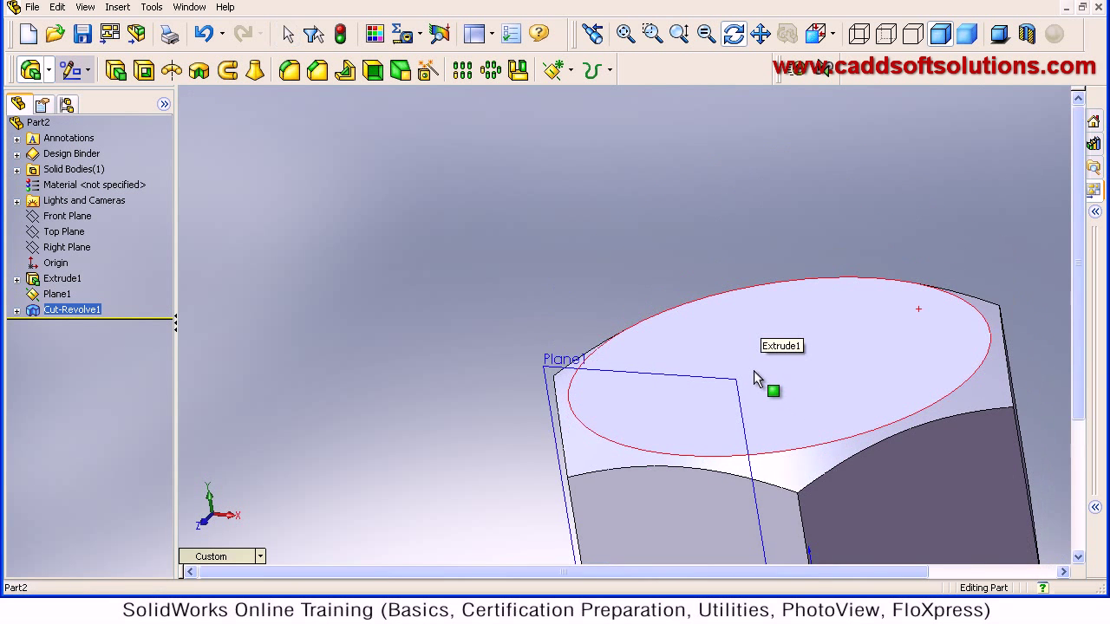
scroll(743, 350, "down", 2)
key("Escape")
scroll(737, 352, "up", 2)
middle_click_drag(735, 354, 780, 274)
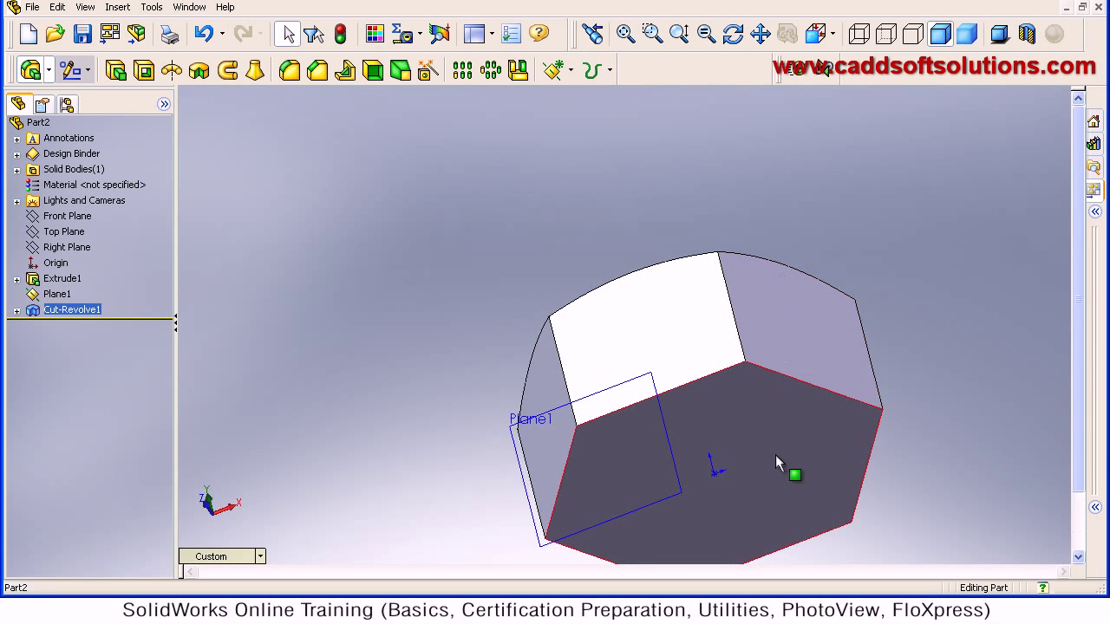
left_click(765, 476)
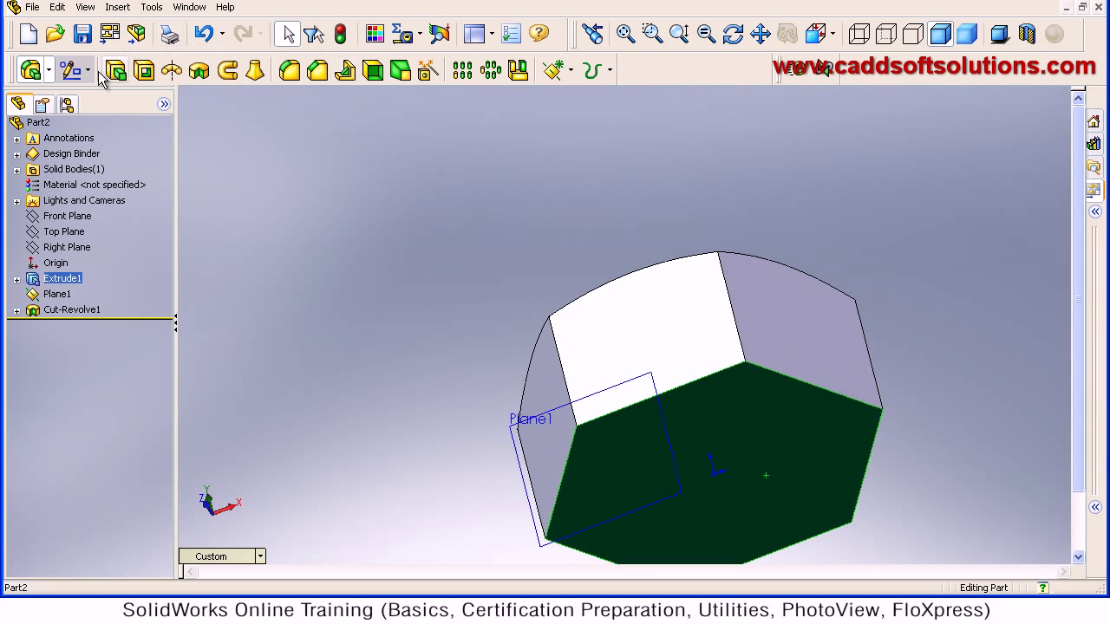
left_click(70, 71)
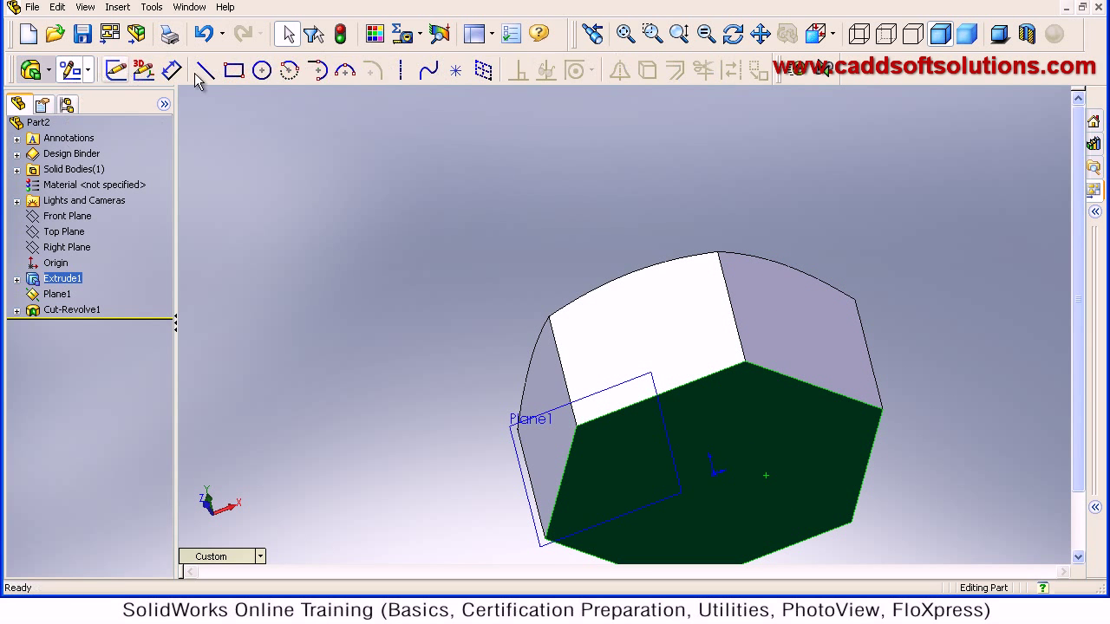
left_click(264, 74)
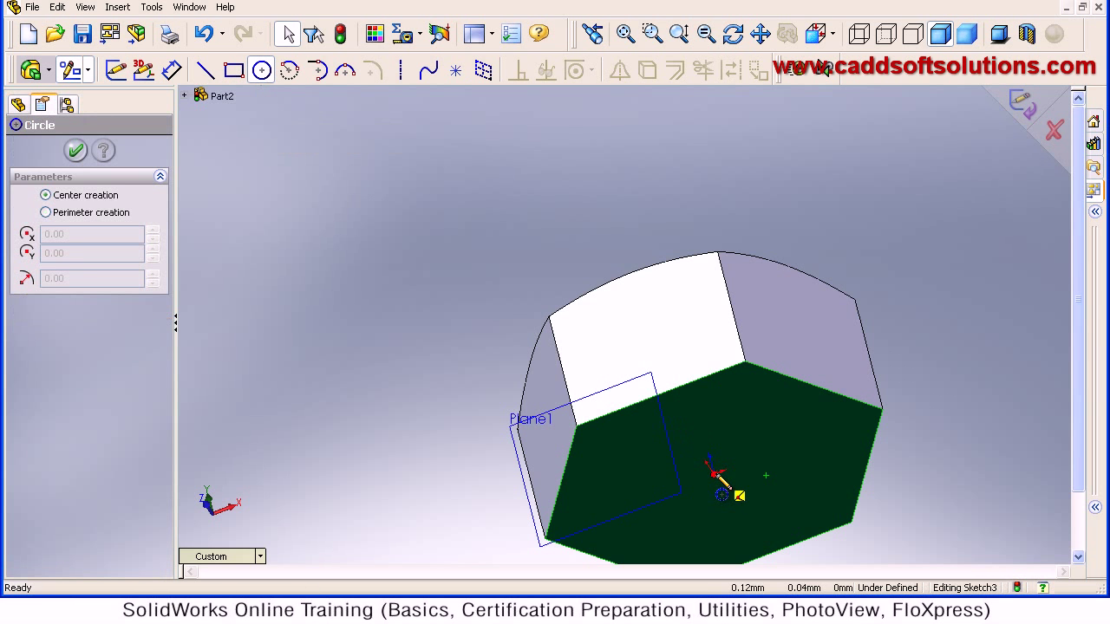
left_click(713, 472)
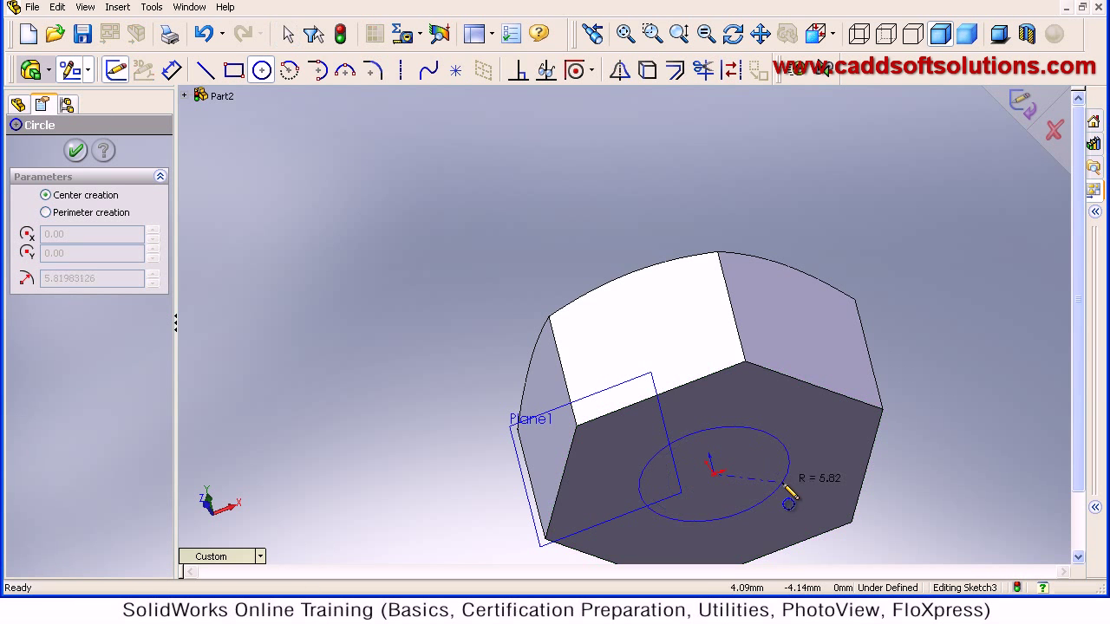
left_click(785, 485)
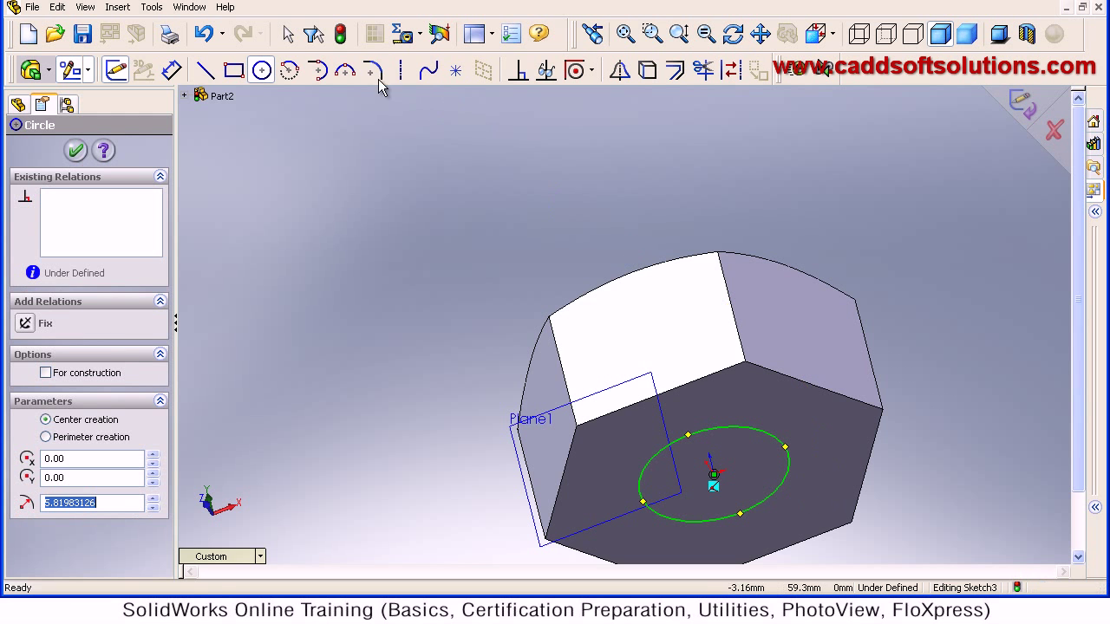
- Dimension the circle's diameter as 12 mm and finish the sketch
left_click(171, 70)
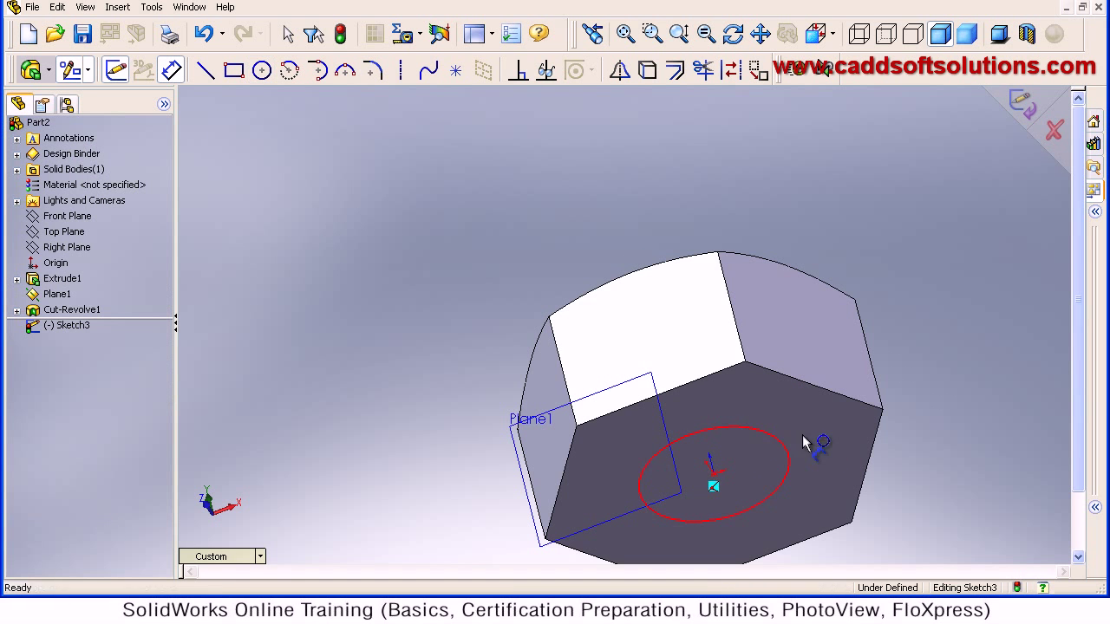
left_click(851, 442)
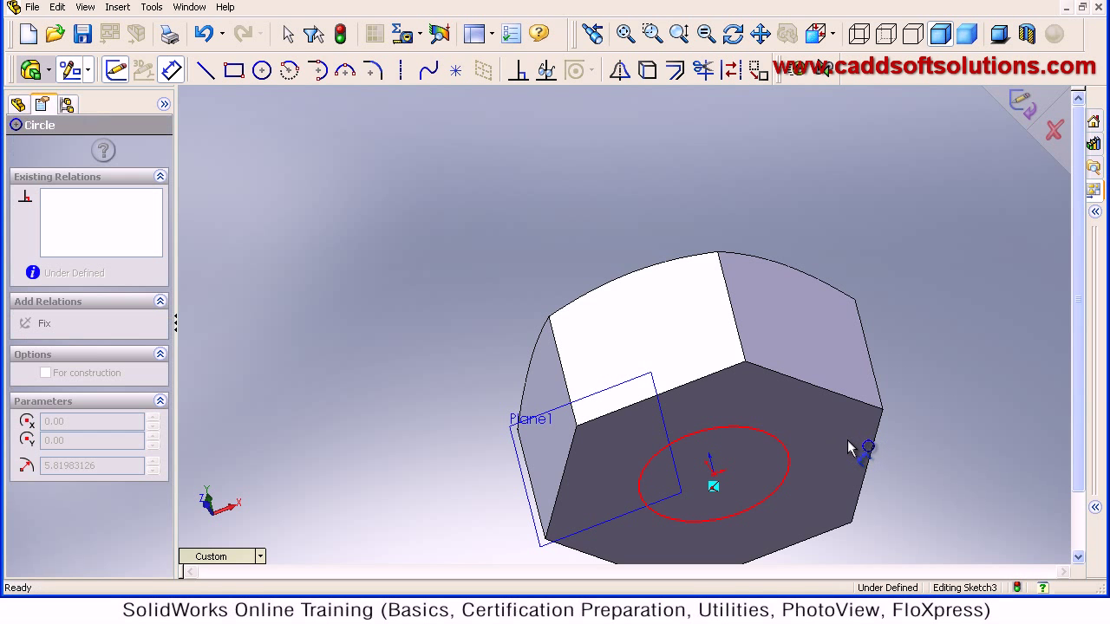
left_click(838, 451)
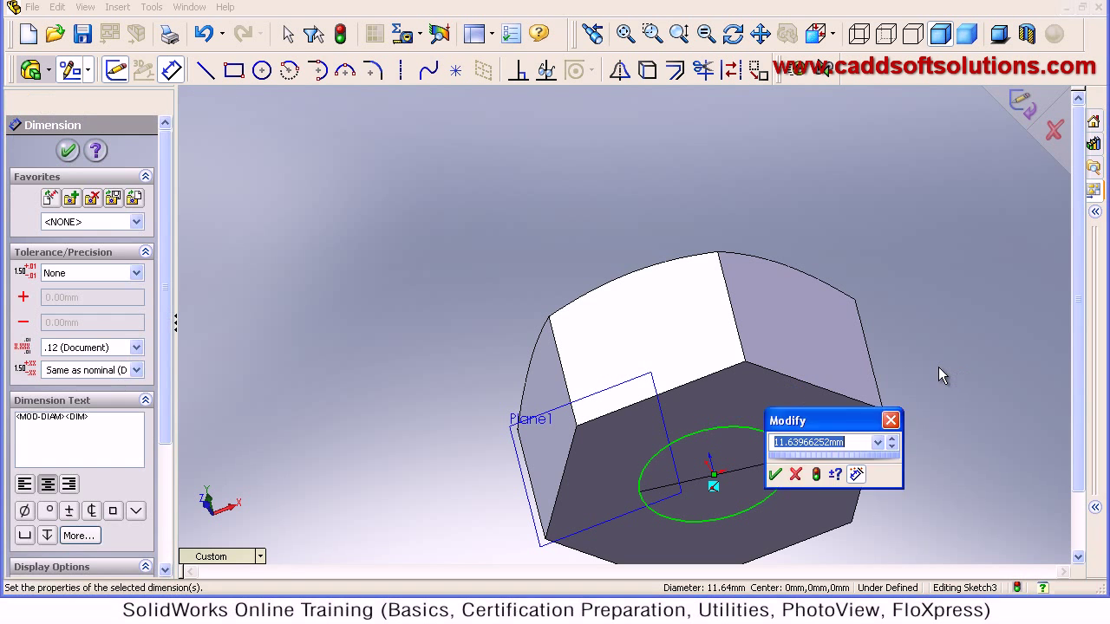
type("12")
key("Return")
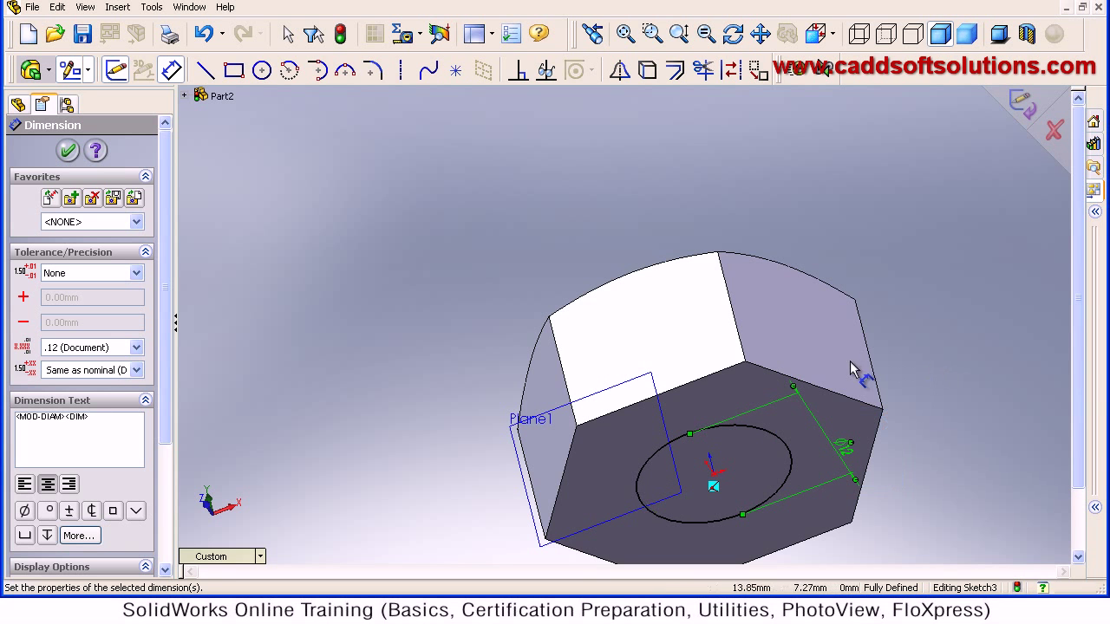
left_click(1028, 107)
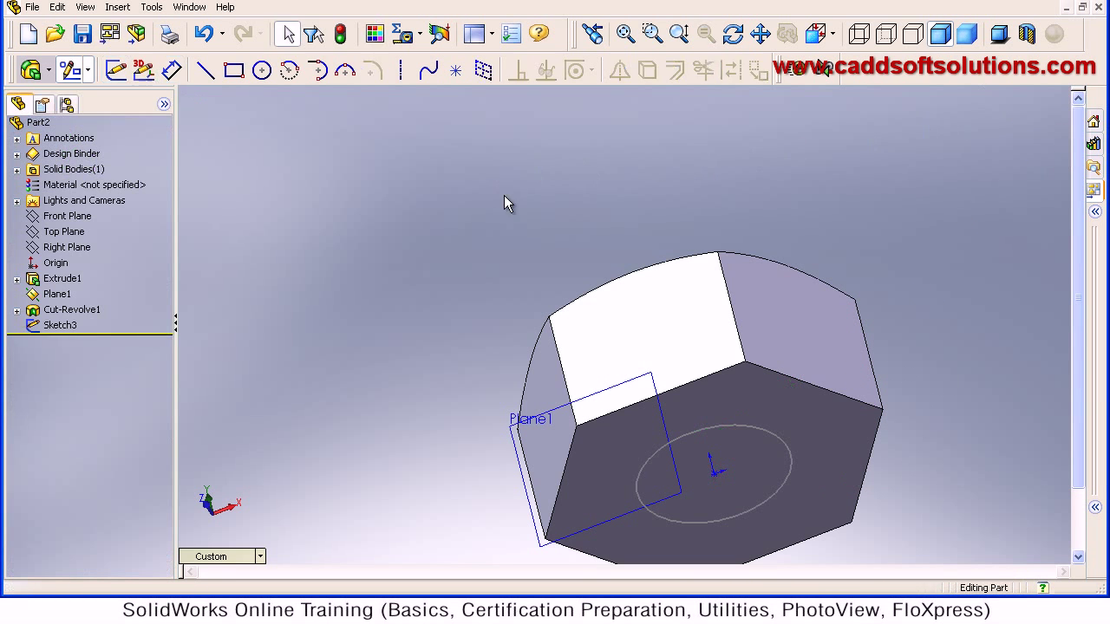
- Extrude the 12 mm circle on the head's underside as a Blind 50 mm shank merged with the head
left_click(31, 70)
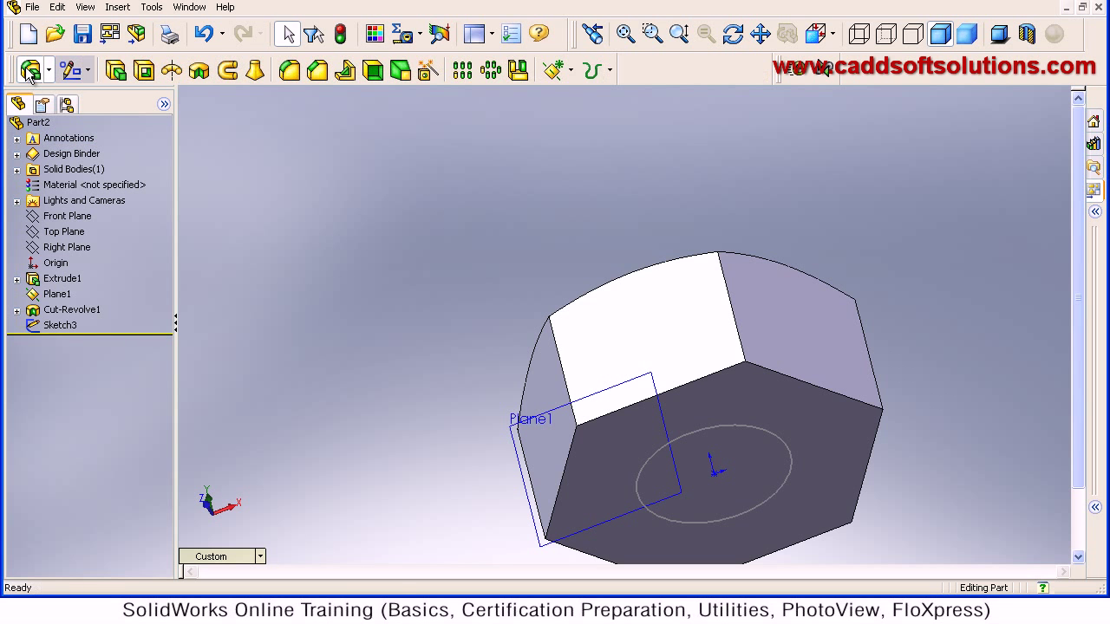
left_click(118, 71)
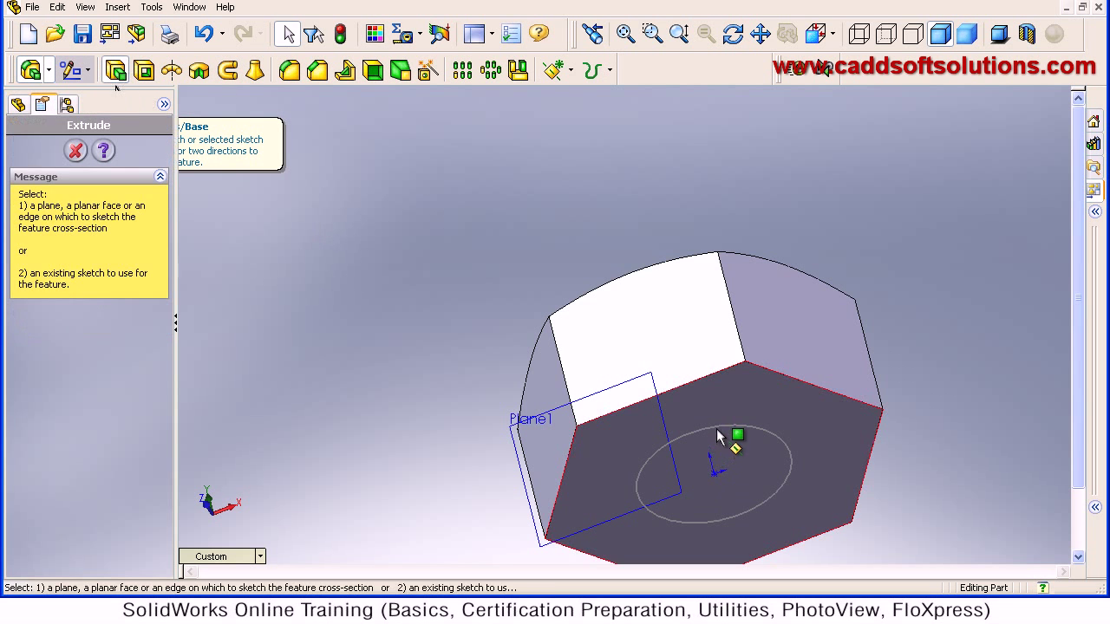
left_click(718, 434)
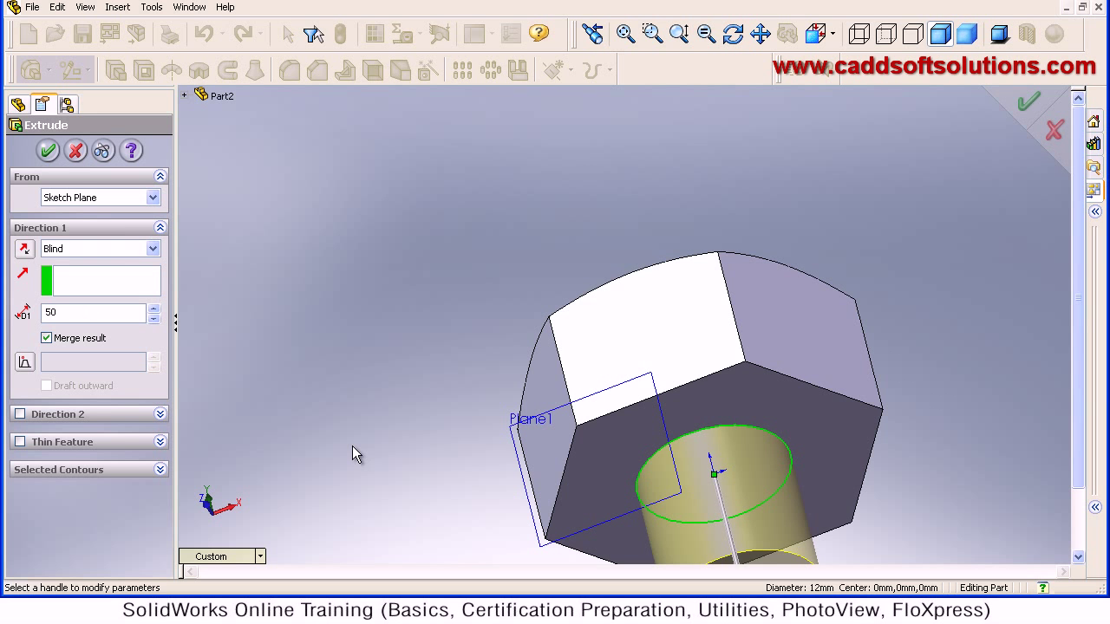
key("Return")
left_click(1026, 105)
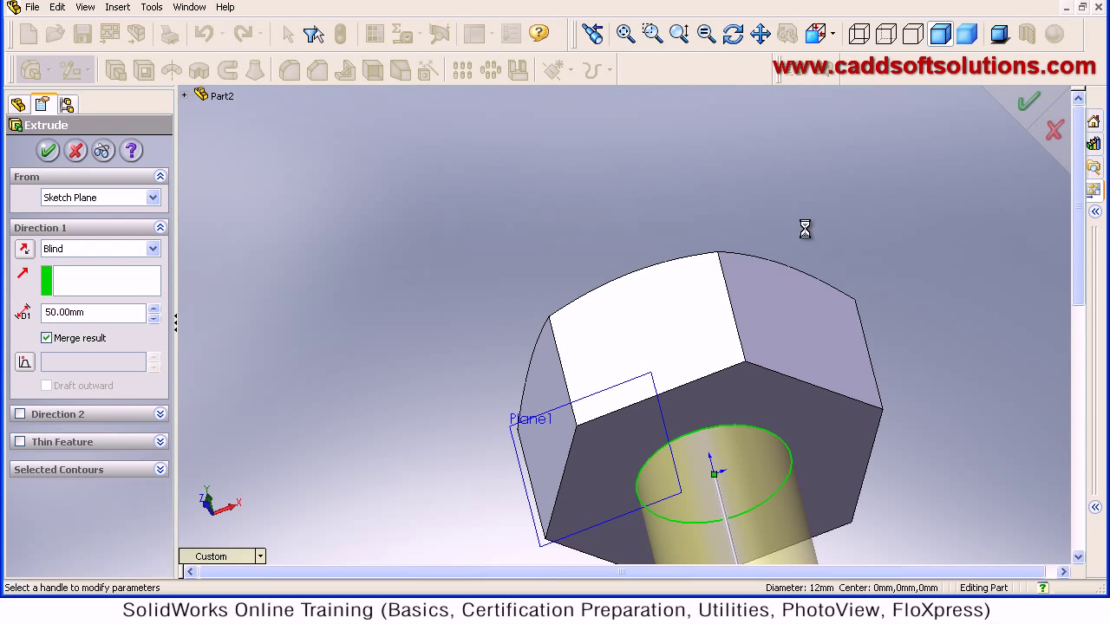
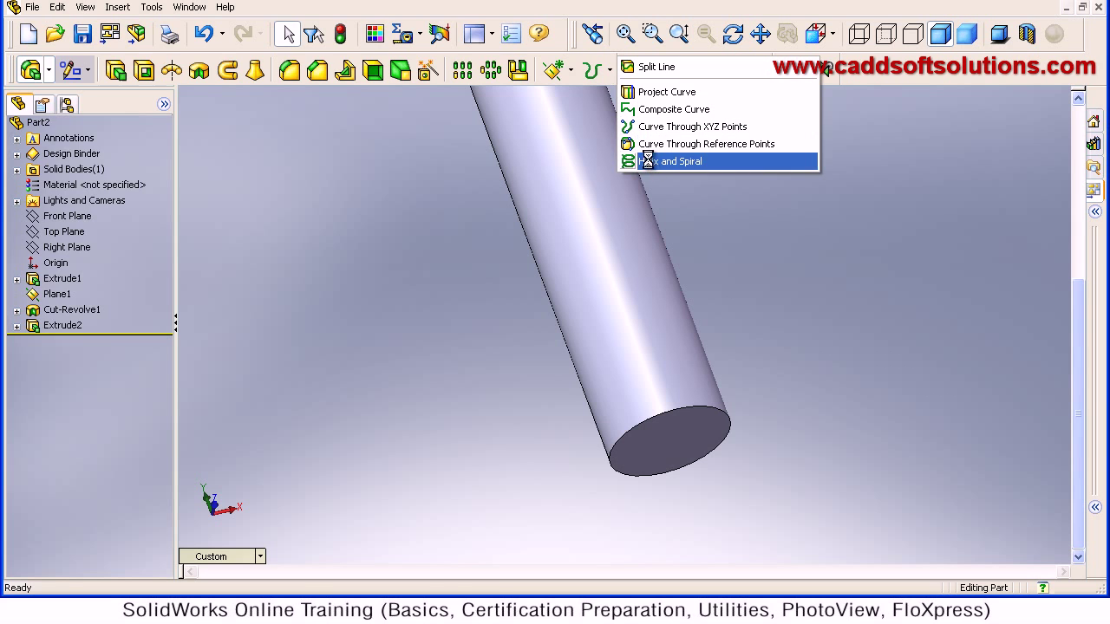
- On the free end face of the shank, sketch a circle centred on the origin with a radius of about 6.2 mm
left_click(674, 431)
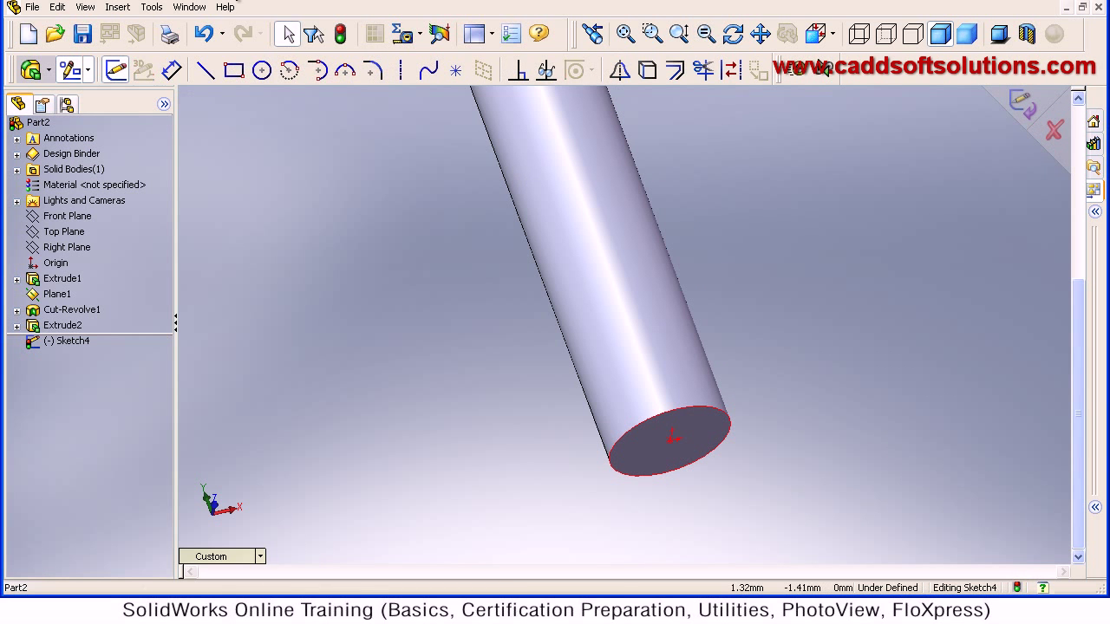
left_click(262, 71)
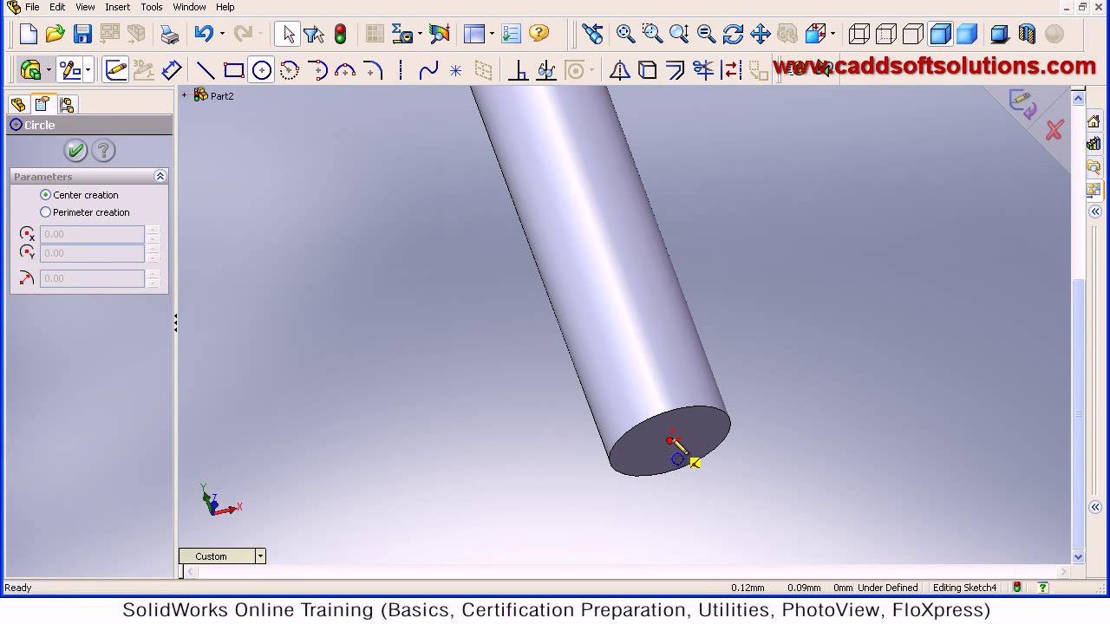
left_click(672, 439)
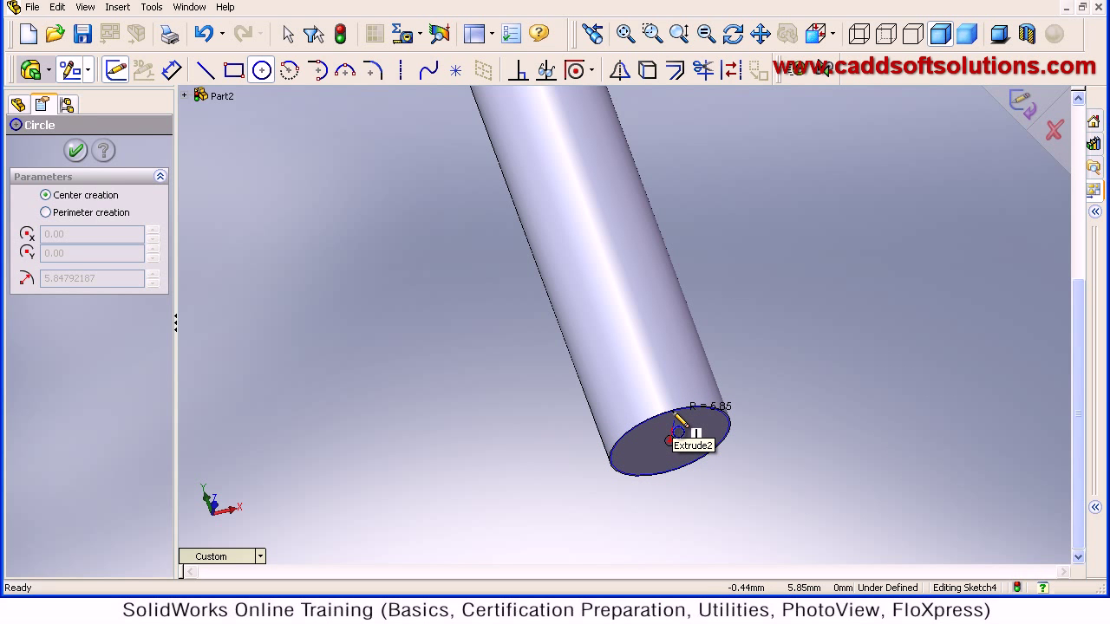
left_click(679, 423)
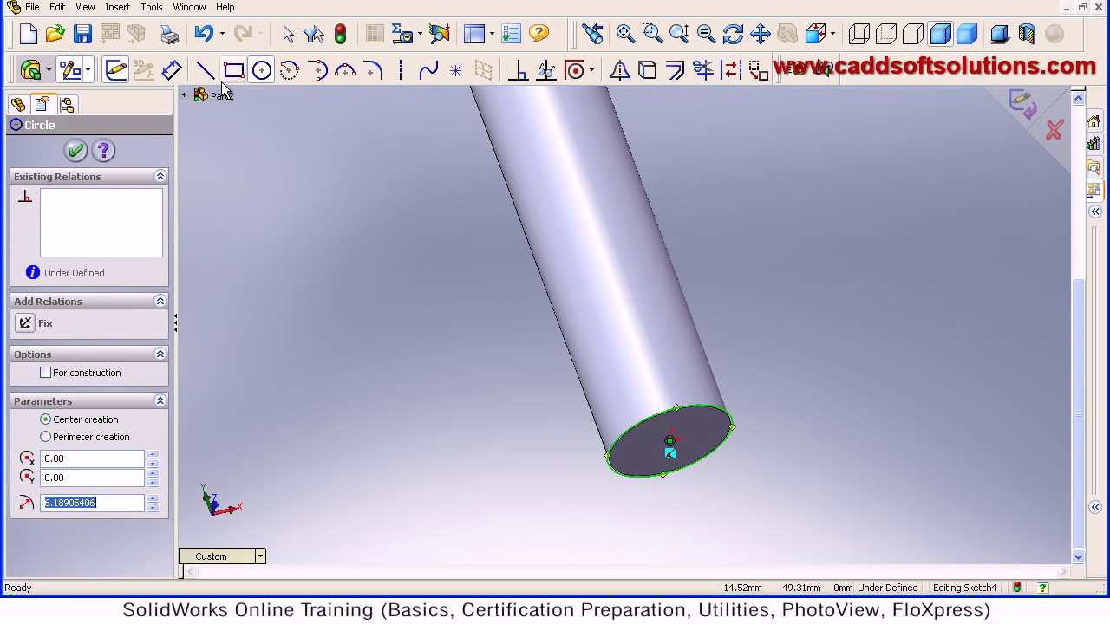
- Dimension the end-face circle's diameter as 12 mm and use it as the base for a Helix/Spiral
left_click(171, 69)
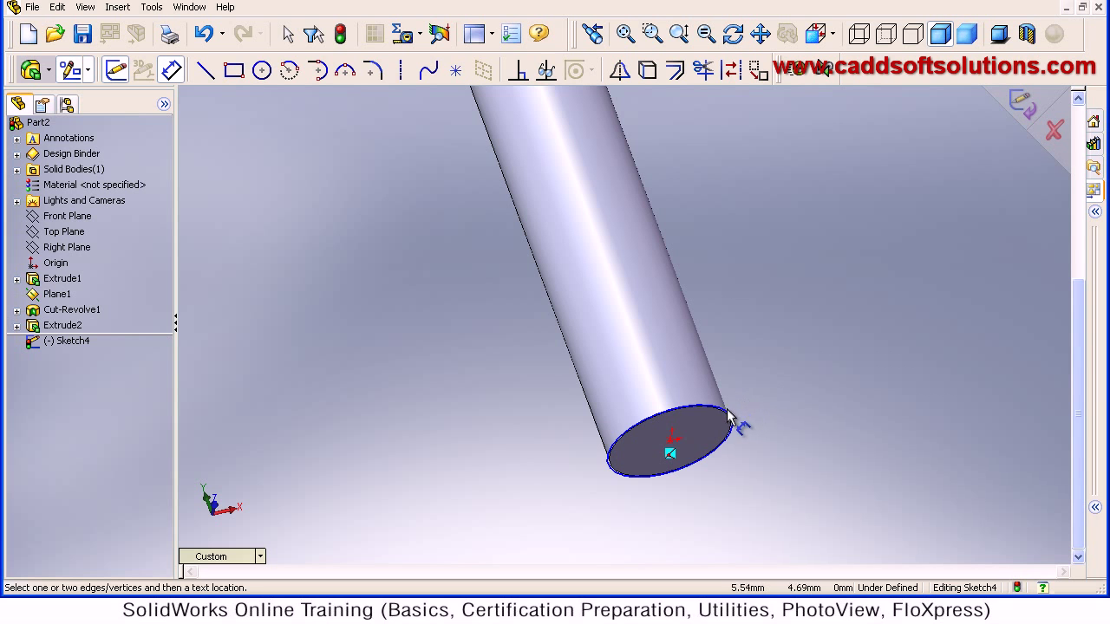
left_click(770, 417)
left_click(819, 435)
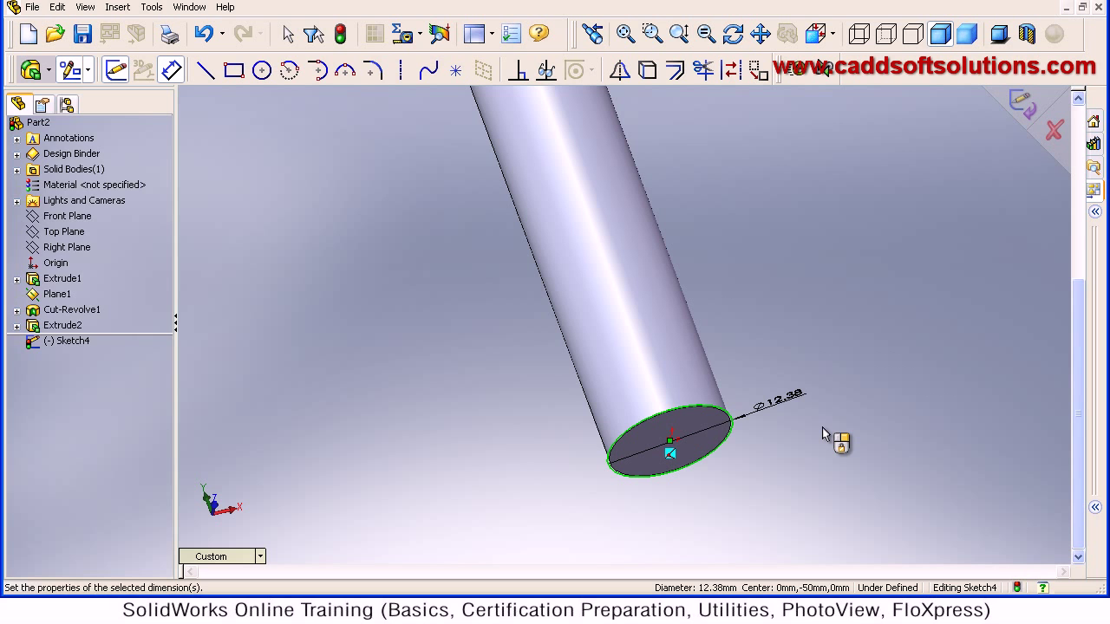
type("10")
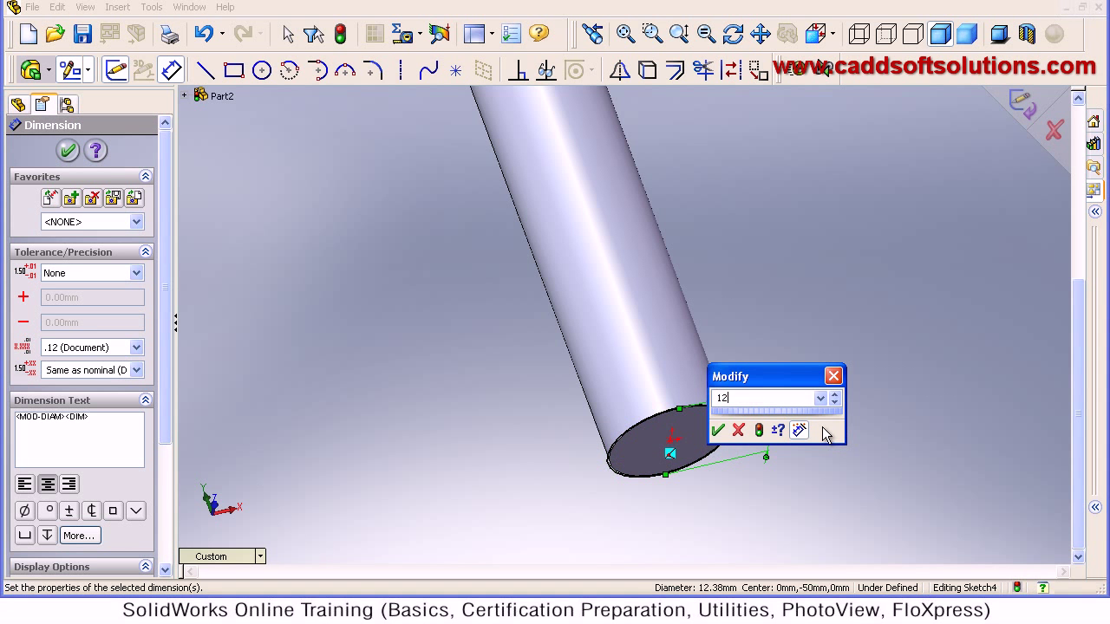
left_click(833, 375)
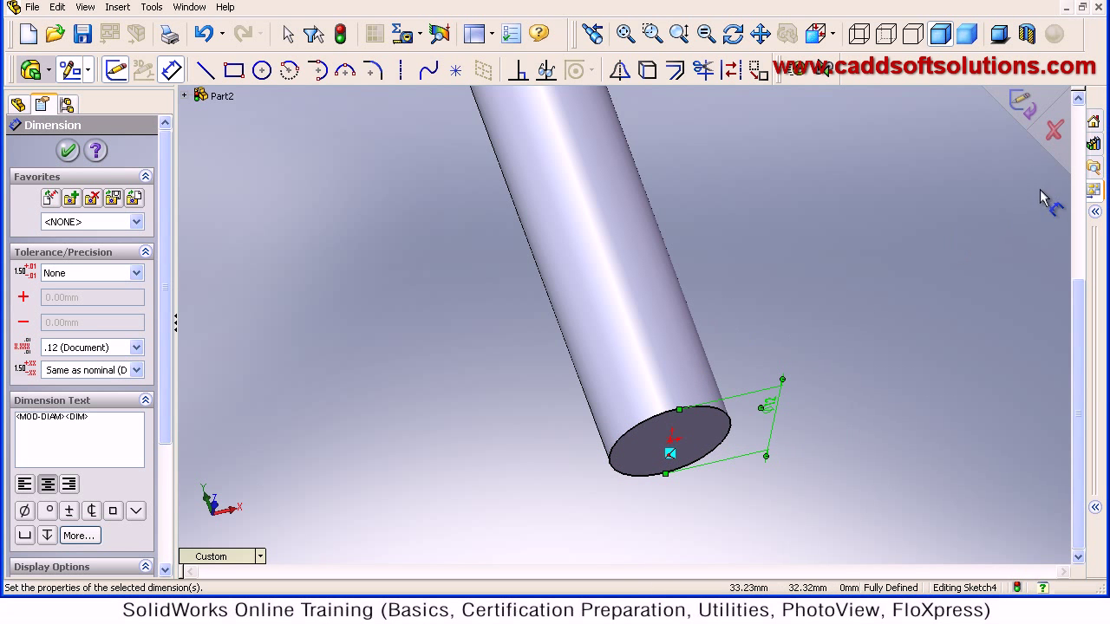
left_click(1023, 101)
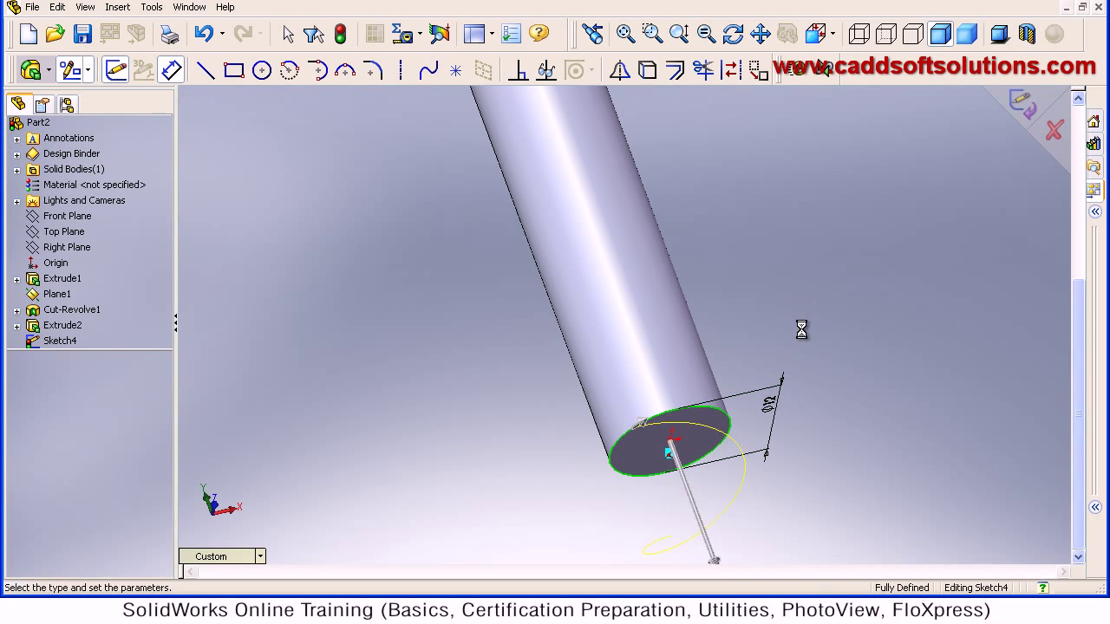
- Reverse the helix so it runs along the shank toward the head, and define it by Height and Pitch
left_click_drag(706, 546, 674, 458)
middle_click_drag(762, 507, 677, 510, "ctrl")
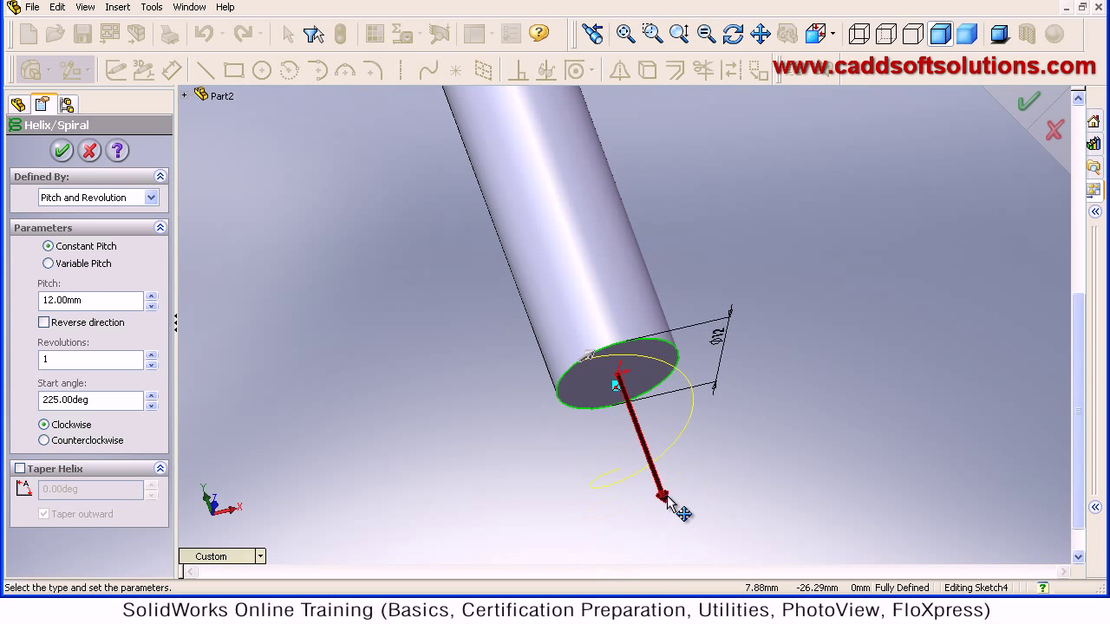
left_click_drag(664, 495, 552, 198)
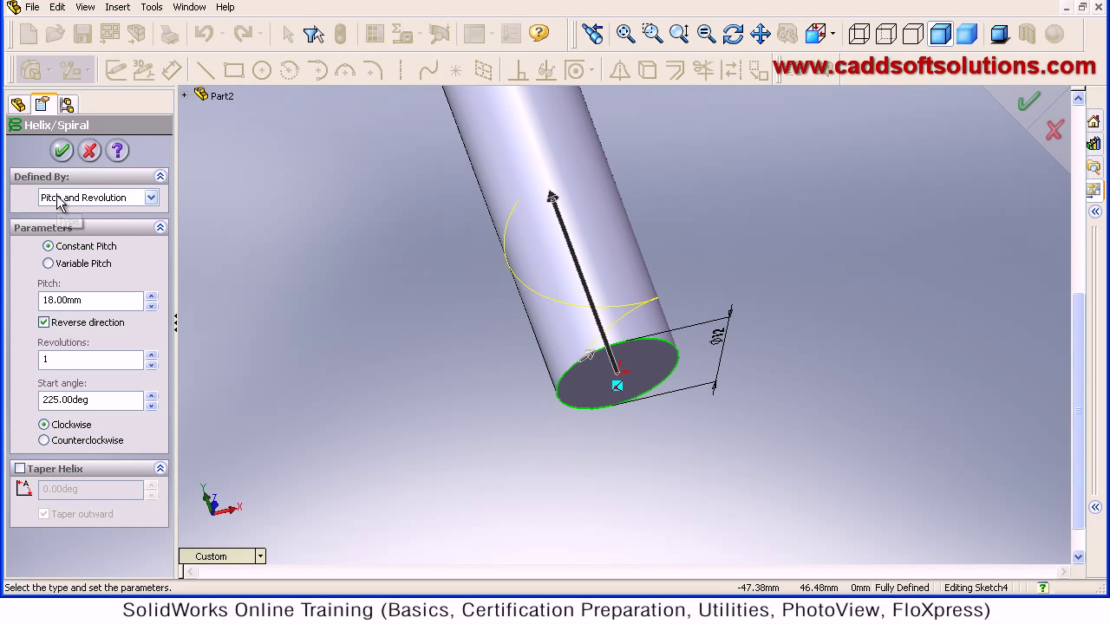
left_click(121, 199)
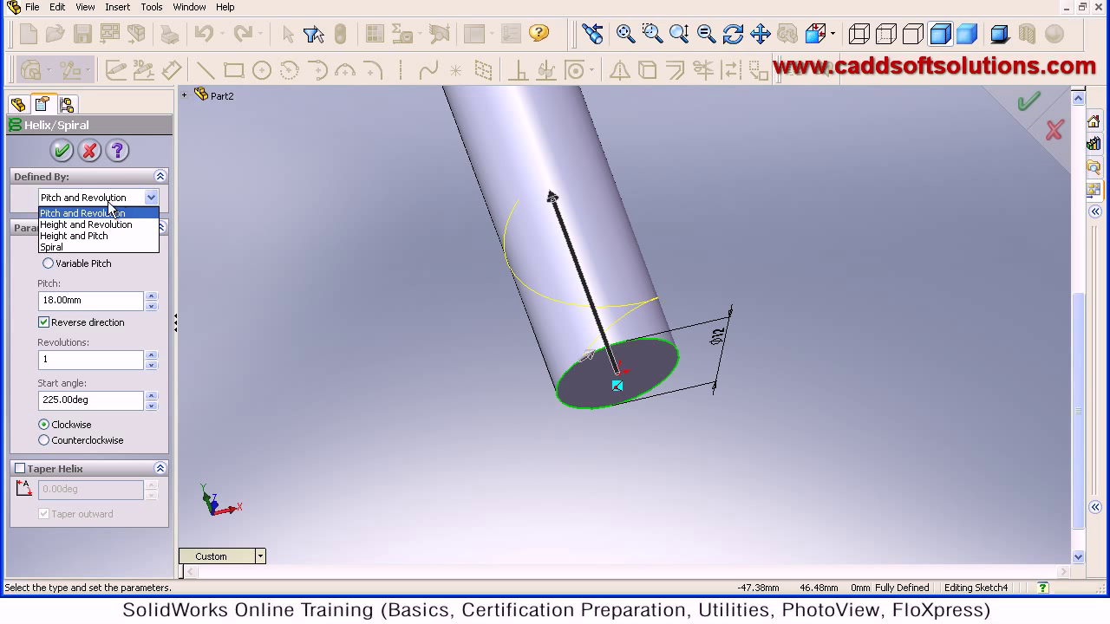
left_click(87, 238)
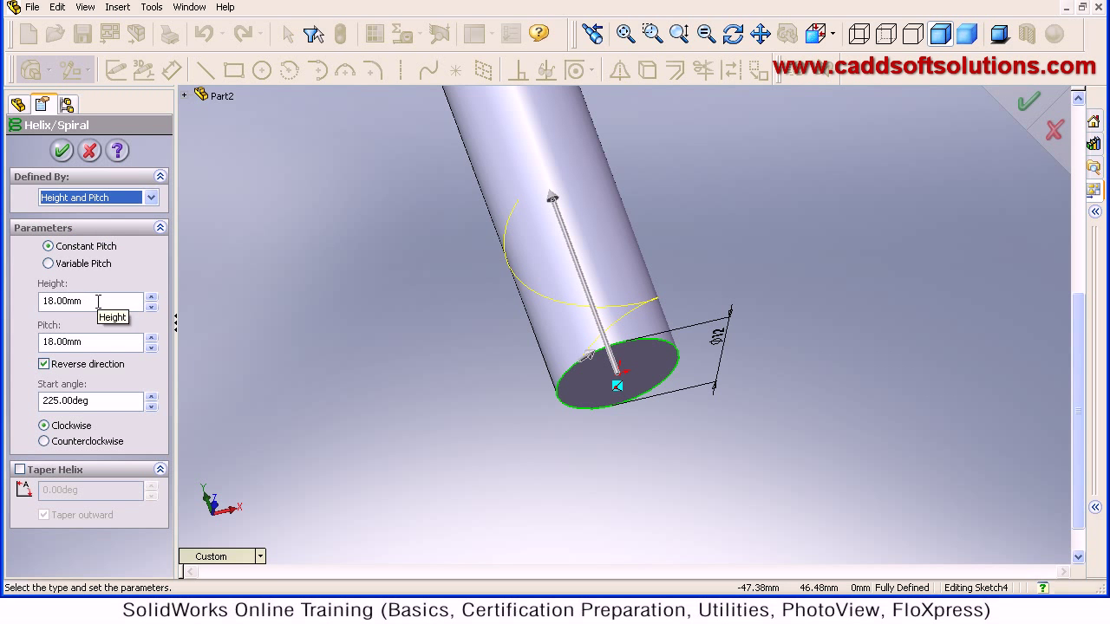
- Set the helix height to 30 mm and the pitch to 3 mm, and create the helix
left_click_drag(93, 303, 29, 299)
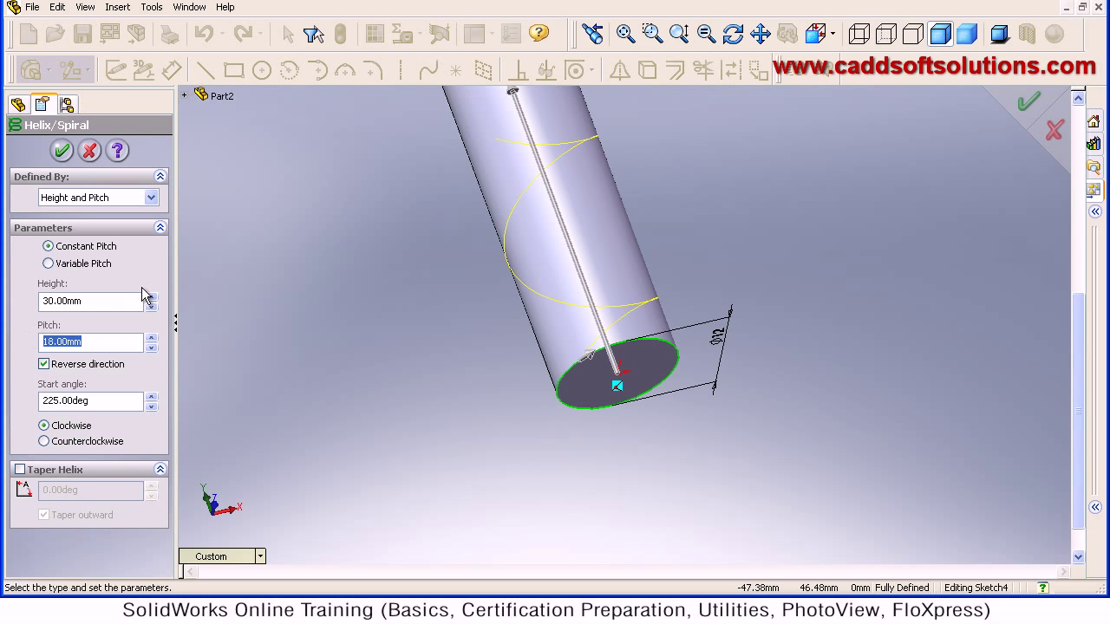
type("1")
type("3")
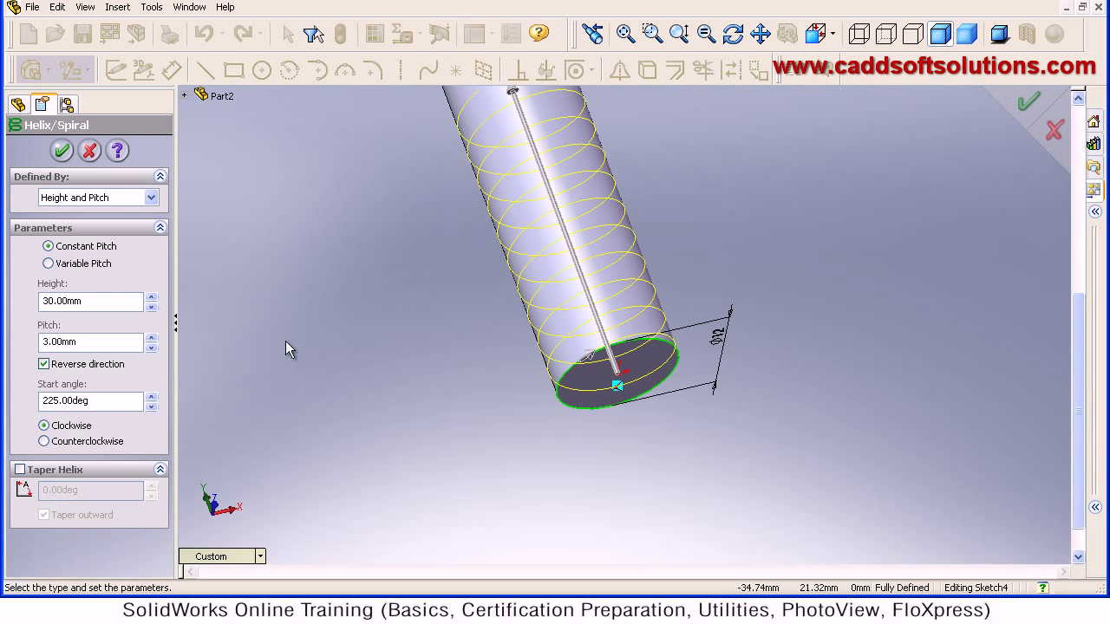
middle_click_drag(594, 300, 581, 299)
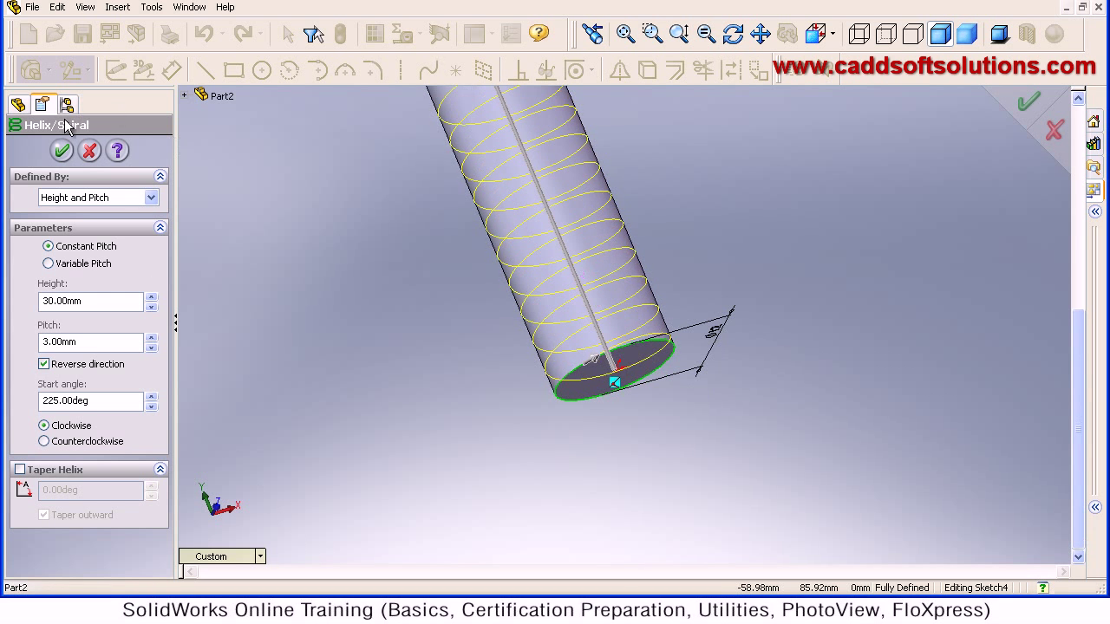
left_click(61, 151)
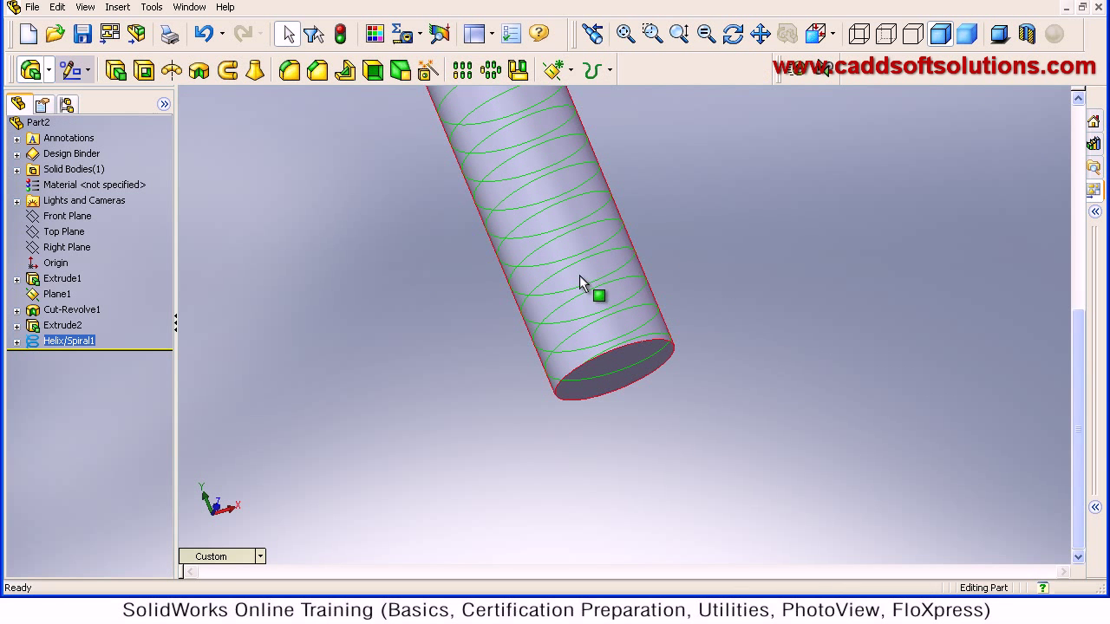
- Create a reference plane normal to the helix curve at its end on the shank's free end
left_click(783, 271)
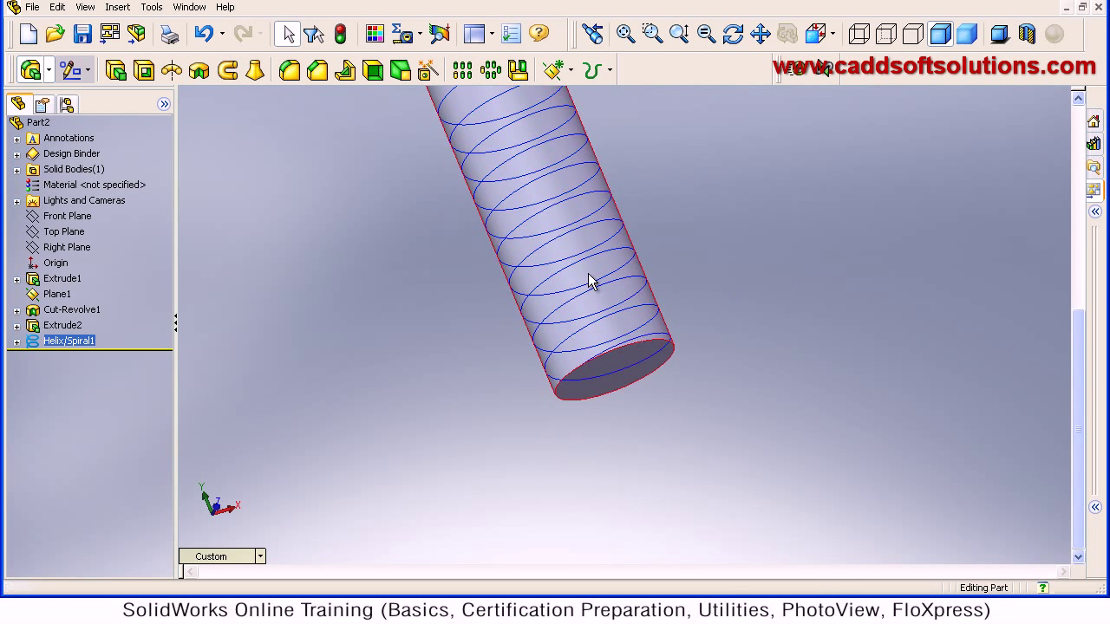
scroll(591, 278, "down", 2)
scroll(598, 286, "up", 3)
middle_click_drag(681, 241, 653, 280)
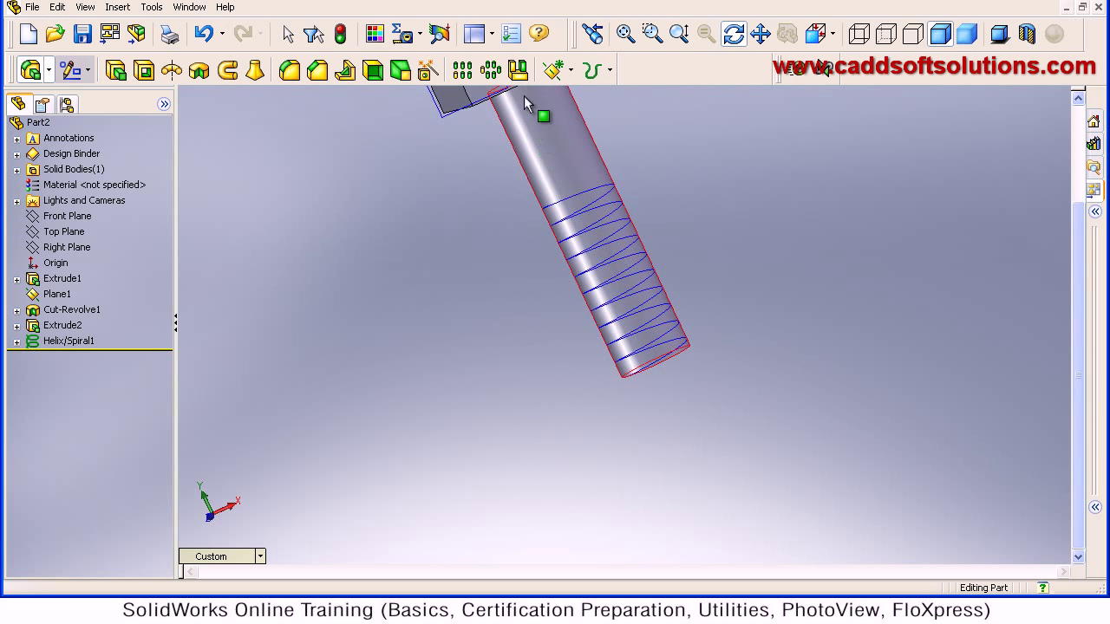
left_click(569, 74)
left_click(609, 67)
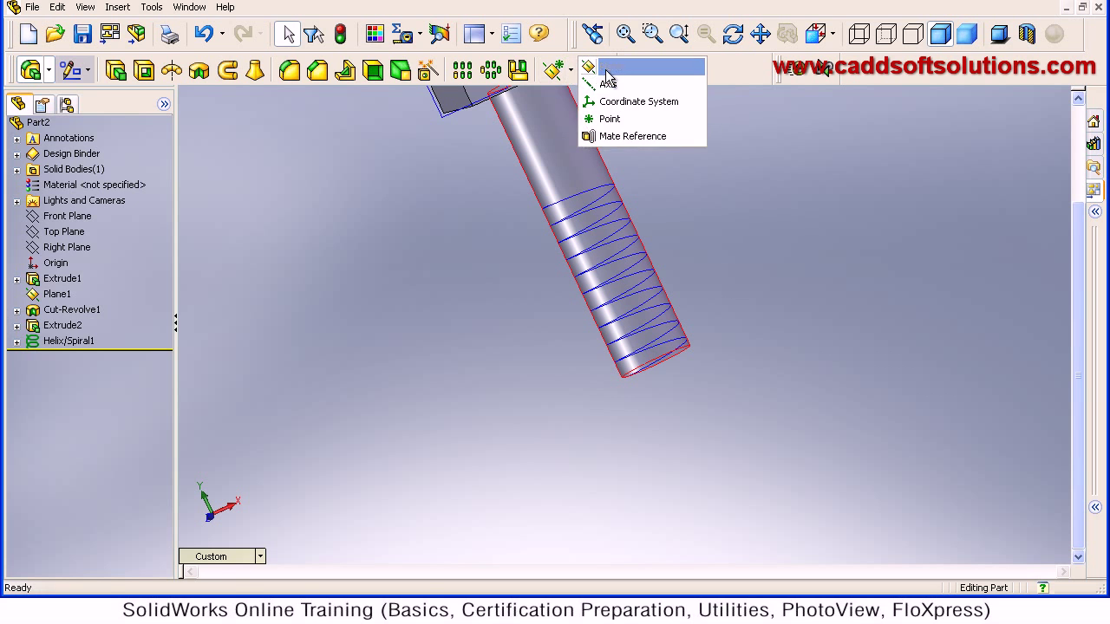
left_click(661, 365)
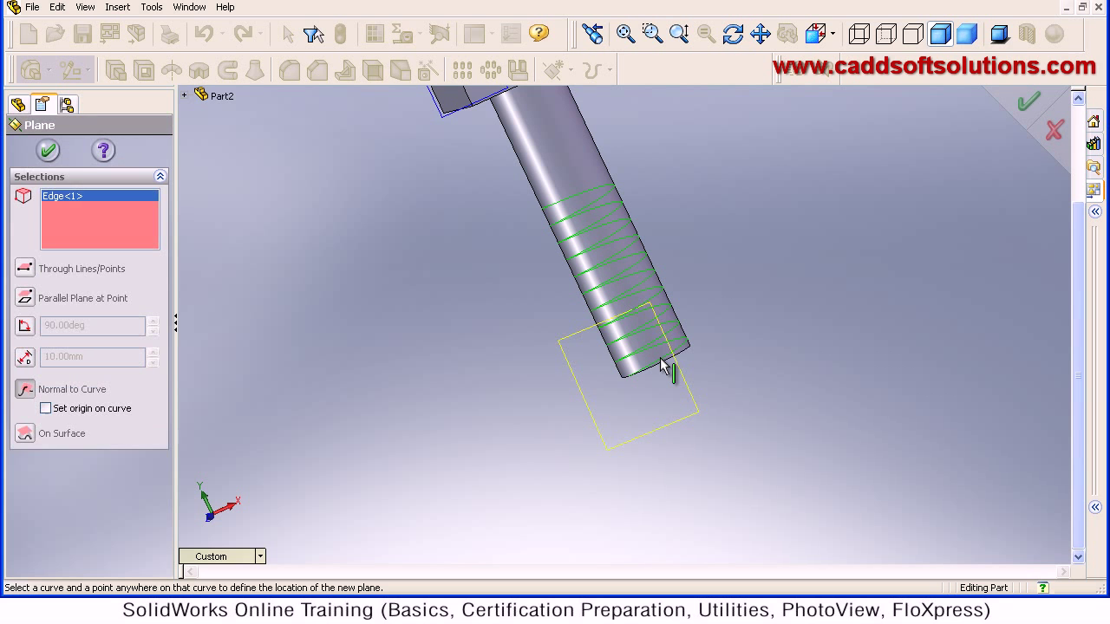
left_click(49, 151)
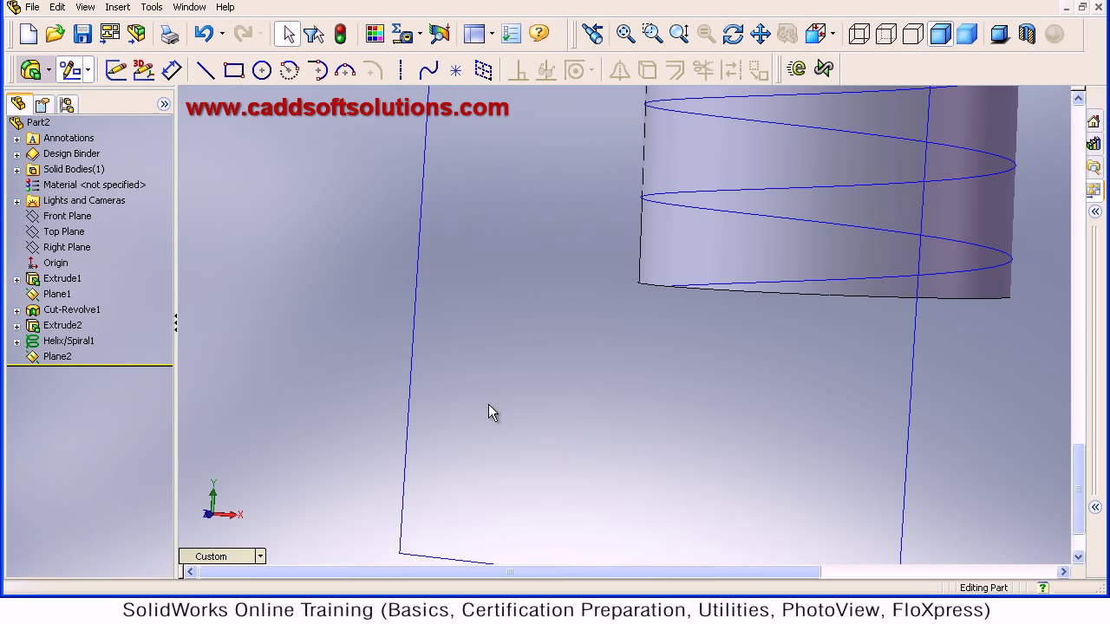
- On the new plane, sketch a closed rectangle of lines about 2.6 mm wide and 2.5 mm high, beside and below the shank's end
left_click(205, 73)
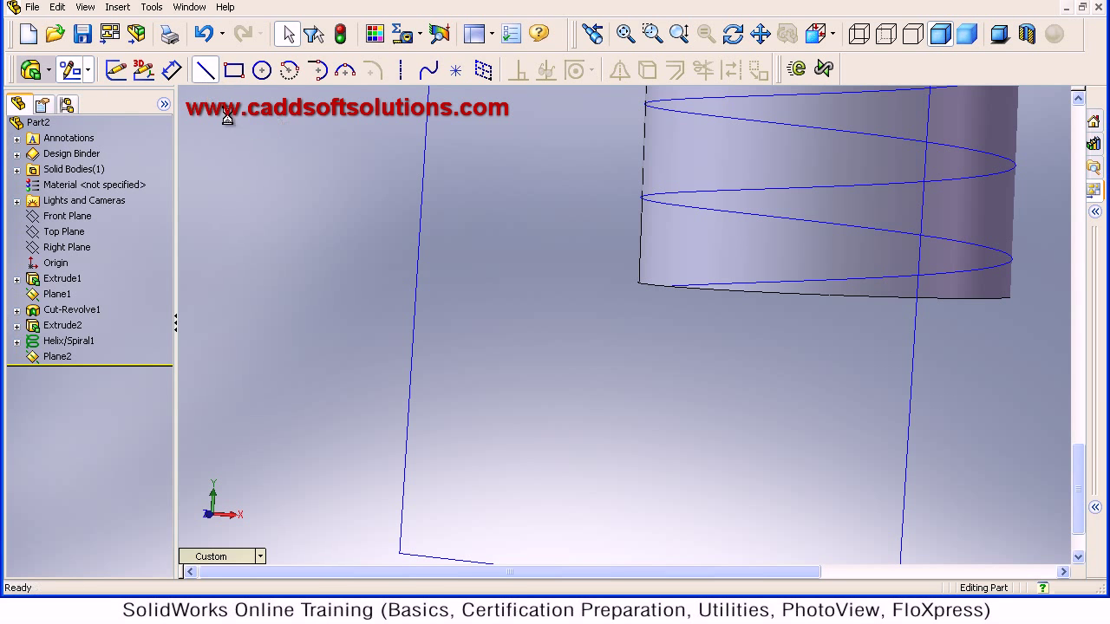
left_click(415, 359)
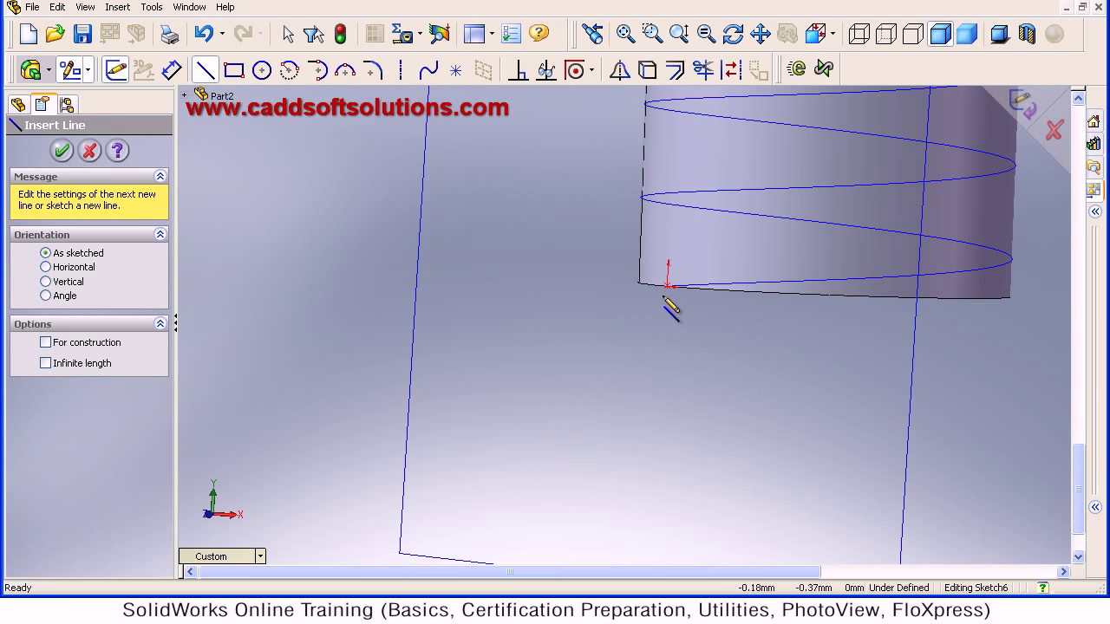
left_click(568, 425)
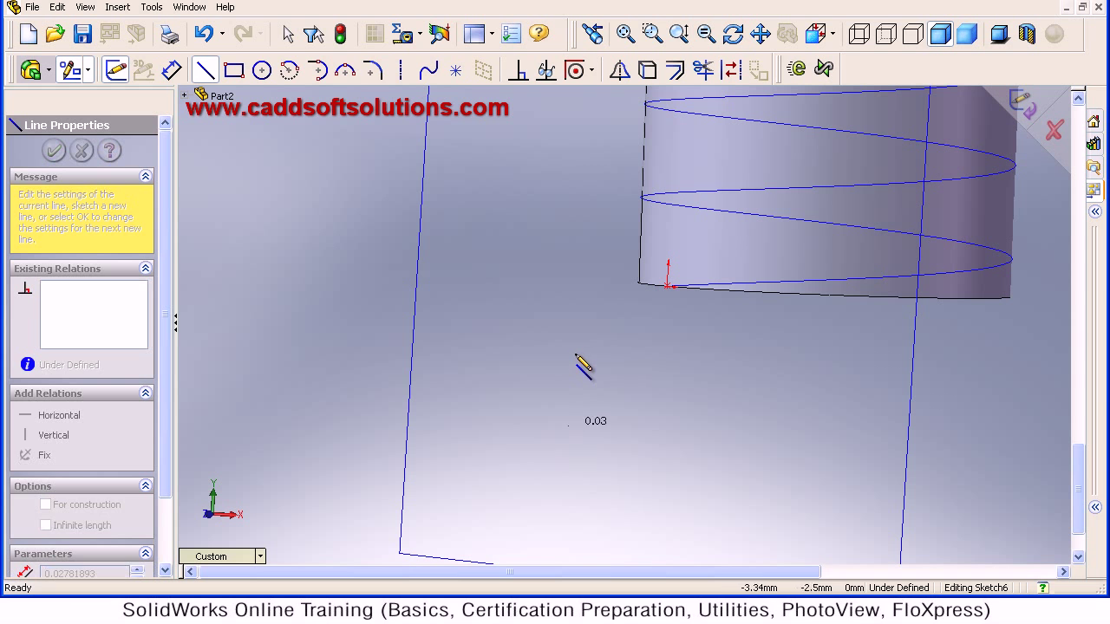
left_click(573, 349)
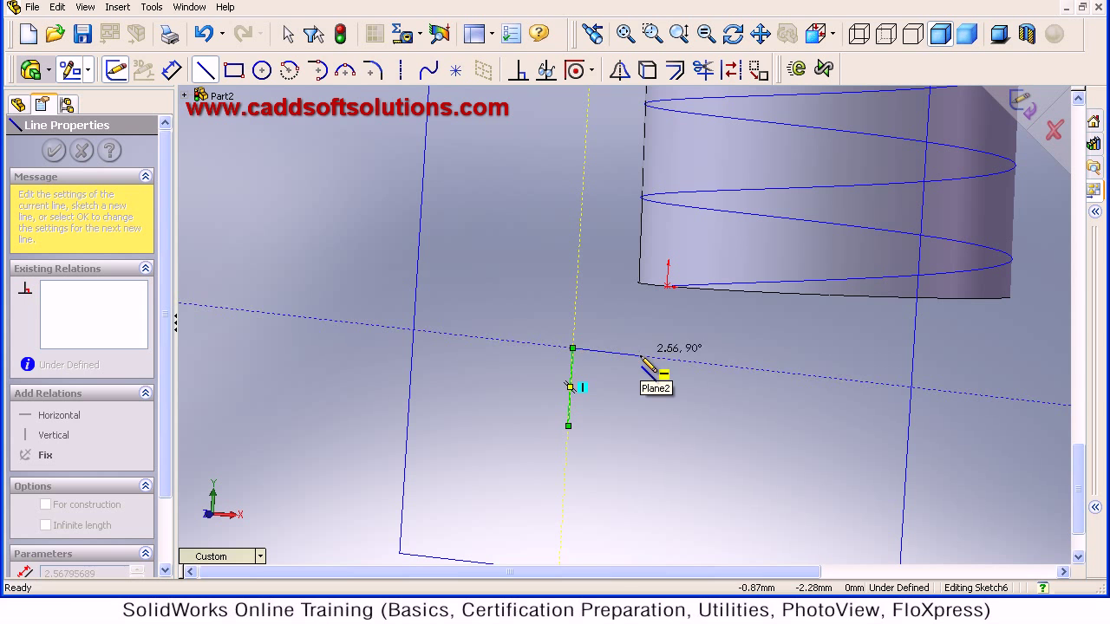
left_click(640, 355)
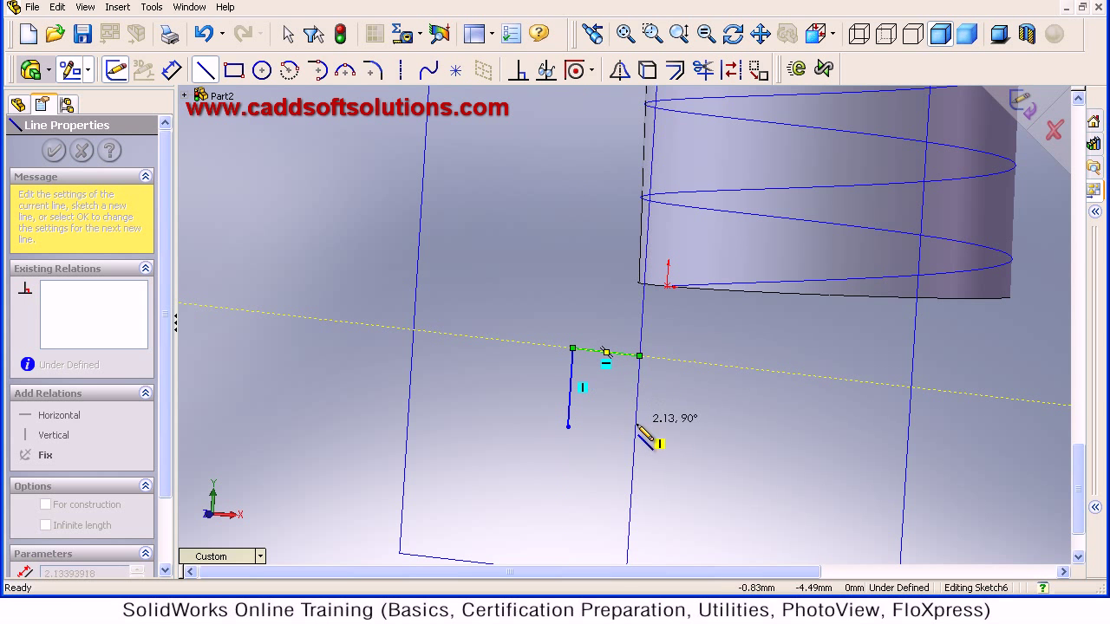
left_click(635, 433)
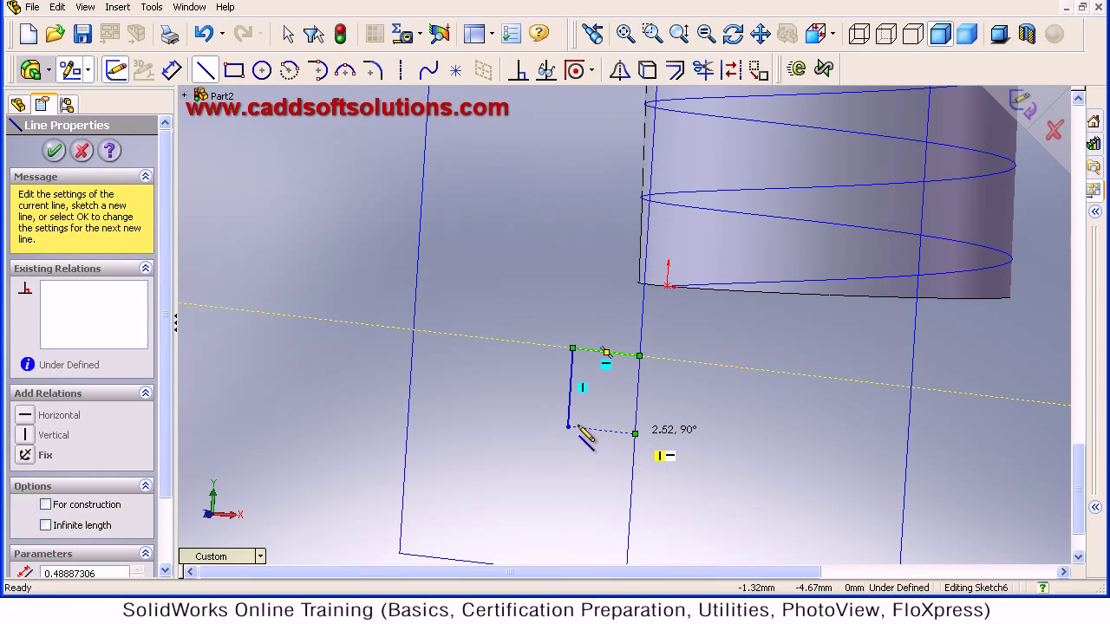
left_click(568, 426)
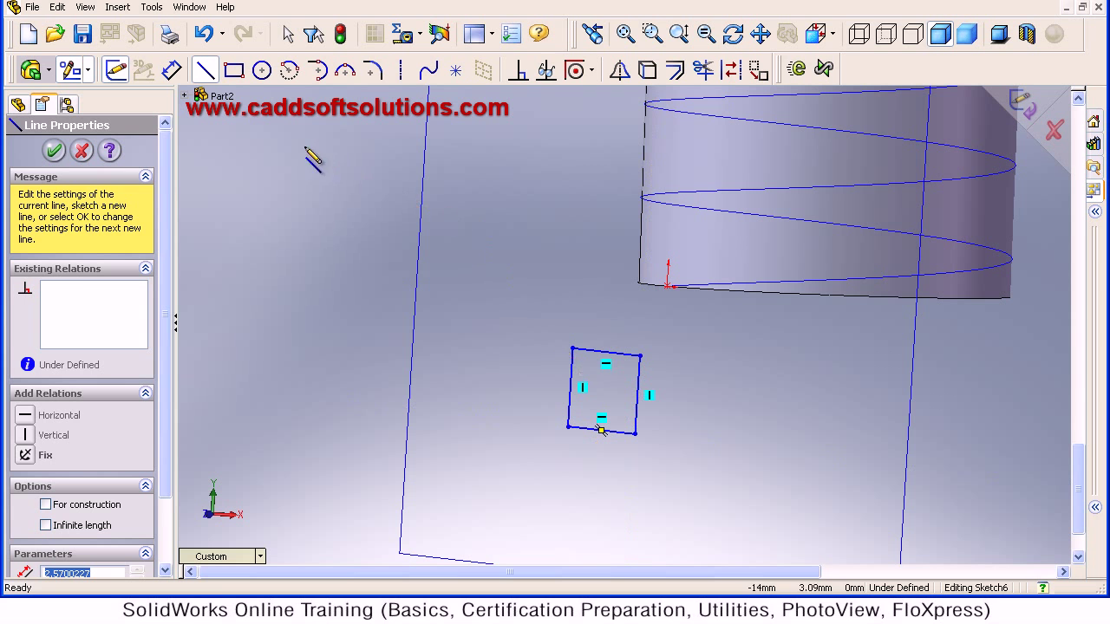
- Dimension the sketched rectangle's top edge and left edge to 1.5 mm each
left_click(171, 69)
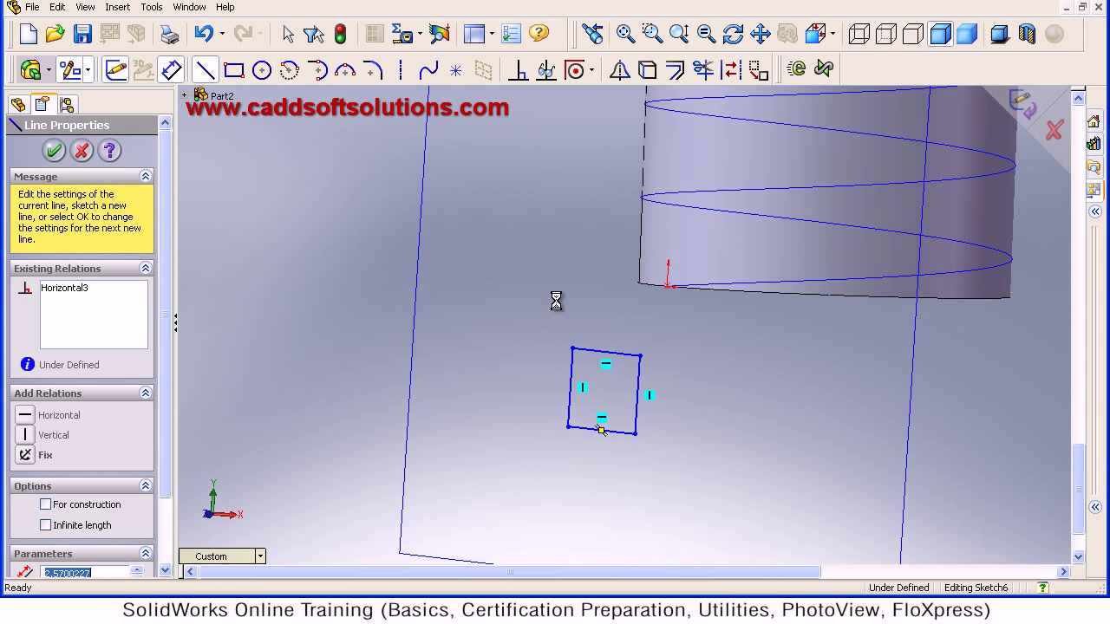
left_click(606, 352)
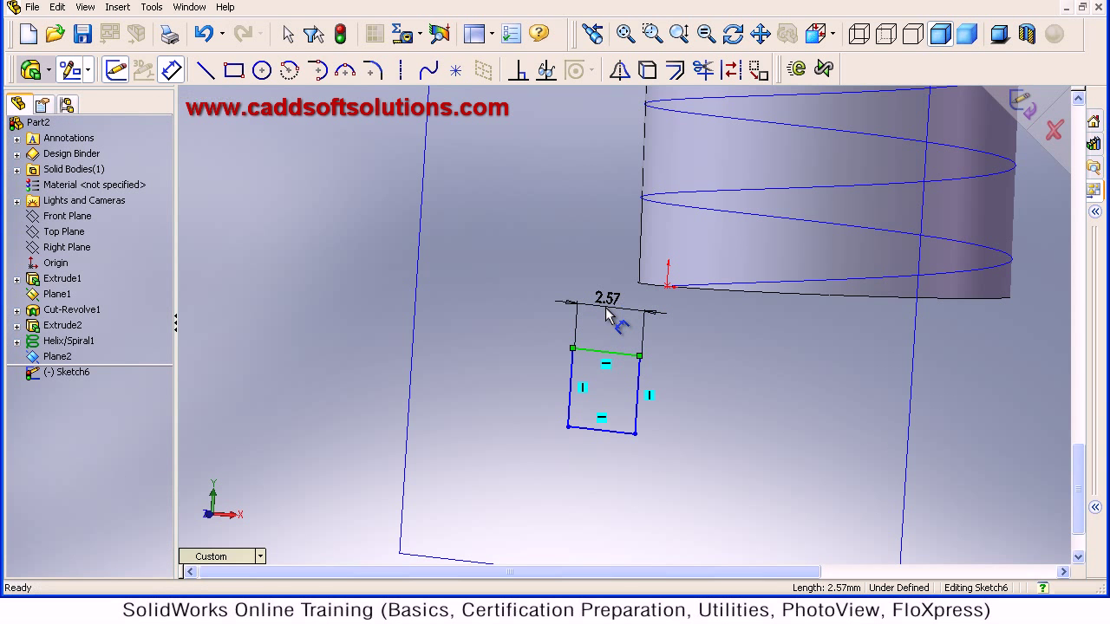
left_click(607, 316)
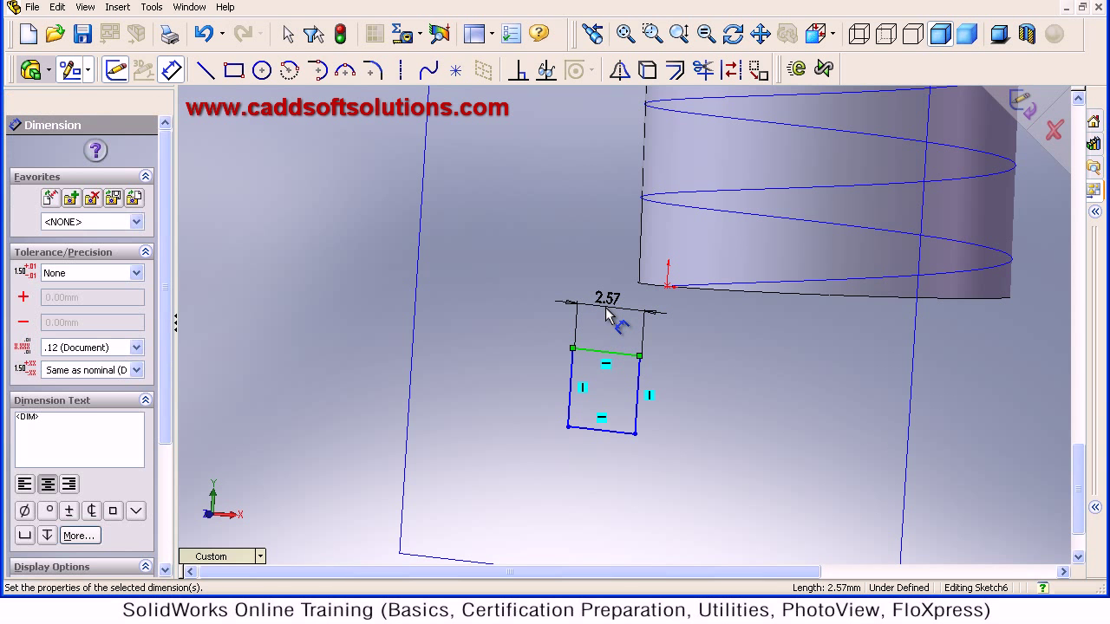
type("1.5")
key("Return")
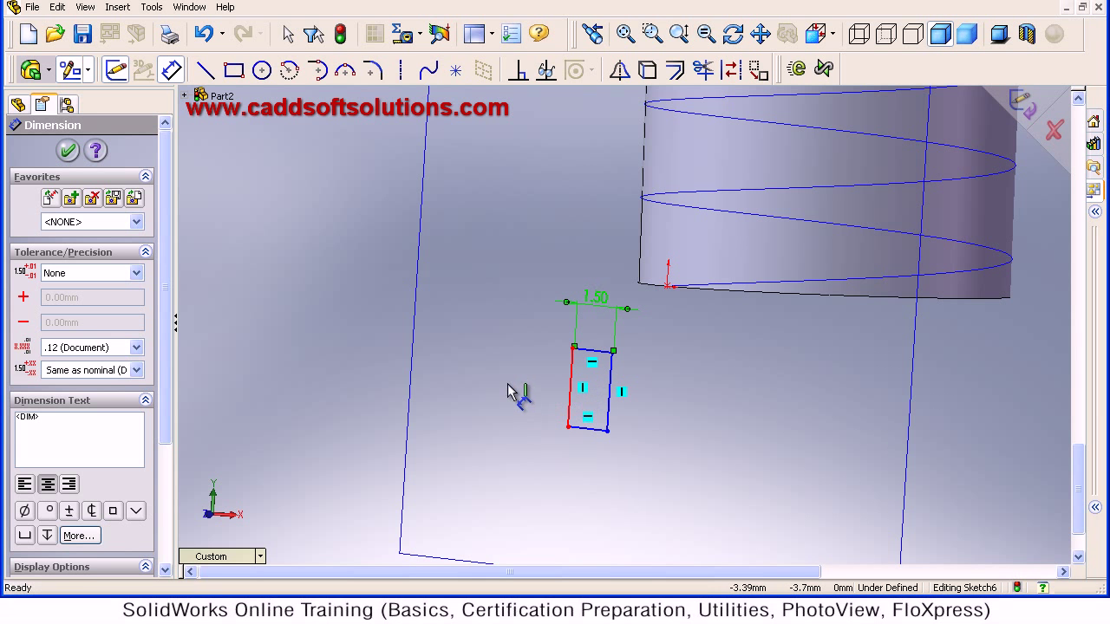
left_click(571, 386)
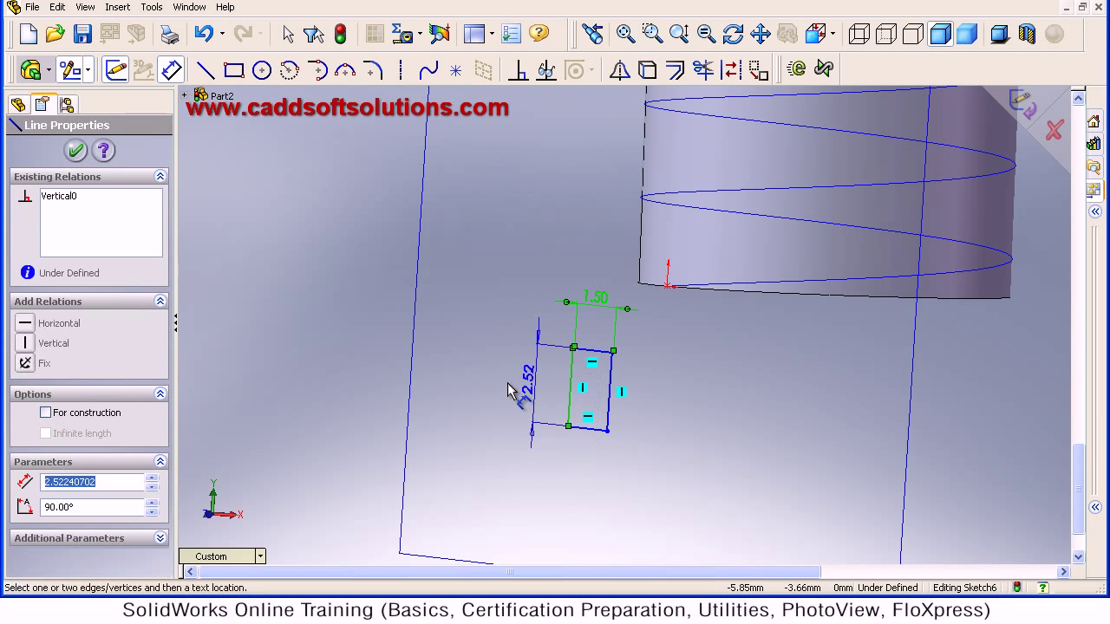
left_click(510, 390)
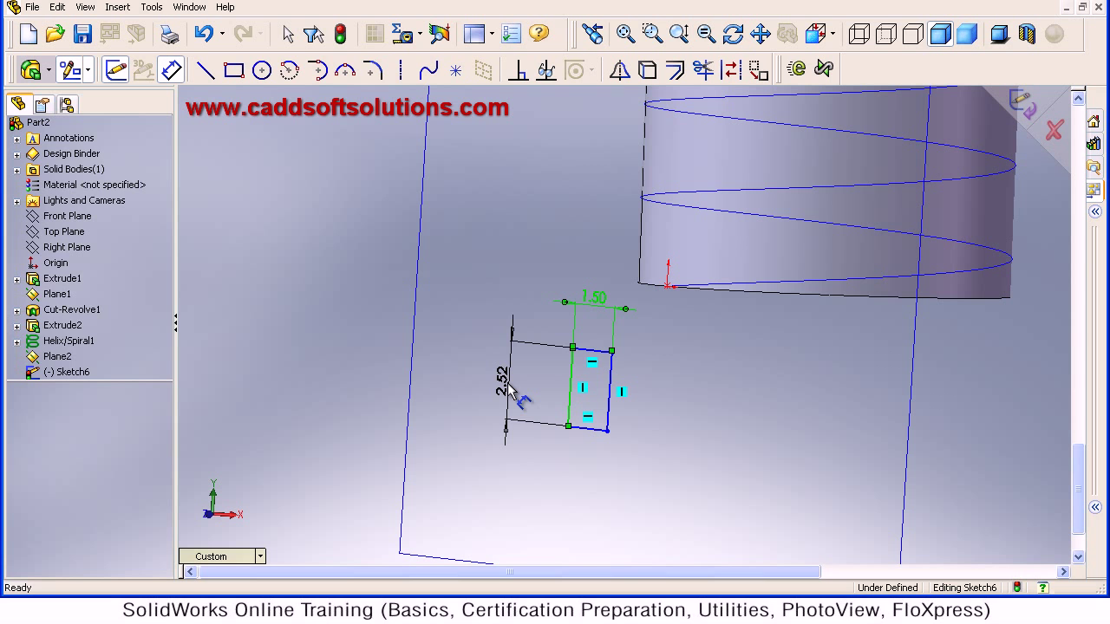
type("1.5")
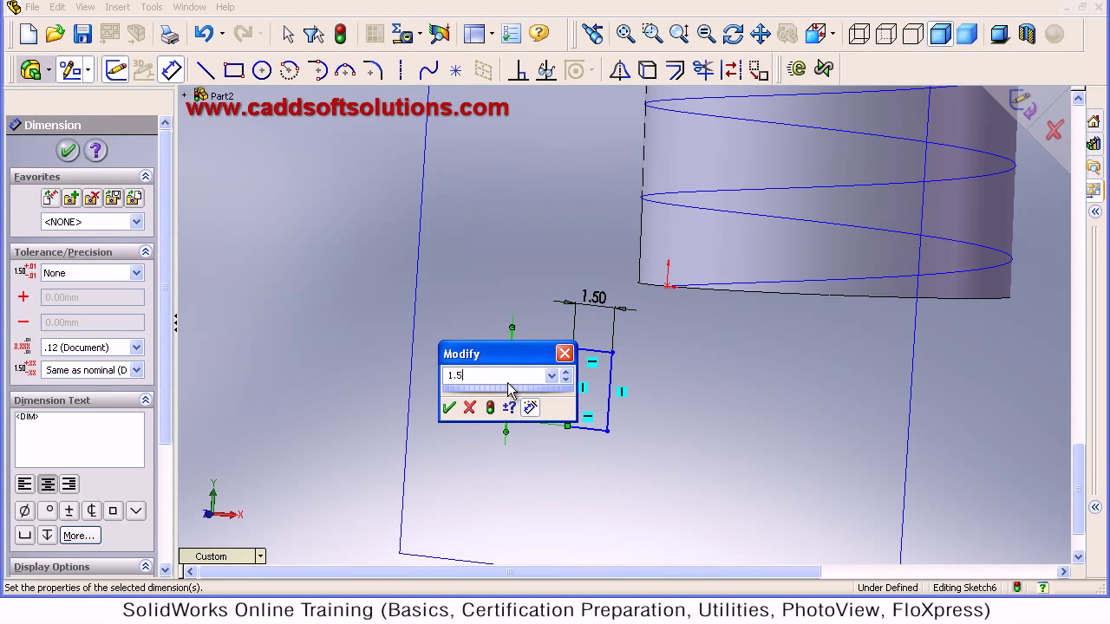
key("Return")
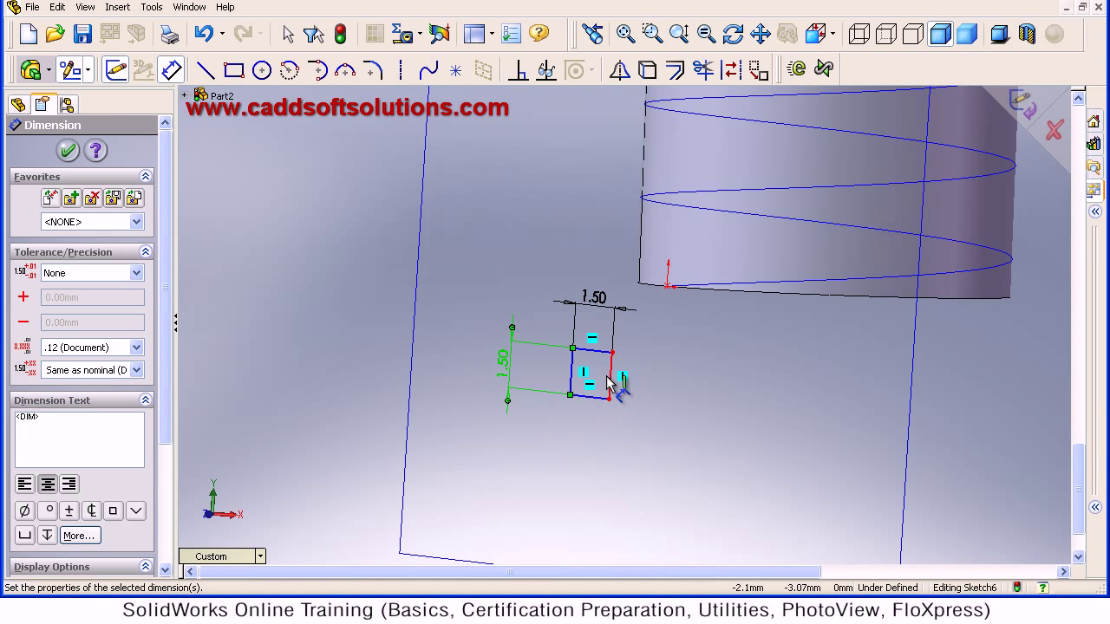
- Draw a horizontal centerline across the square, joining the midpoints of its two vertical sides
scroll(619, 376, "down", 2)
scroll(589, 373, "down", 2)
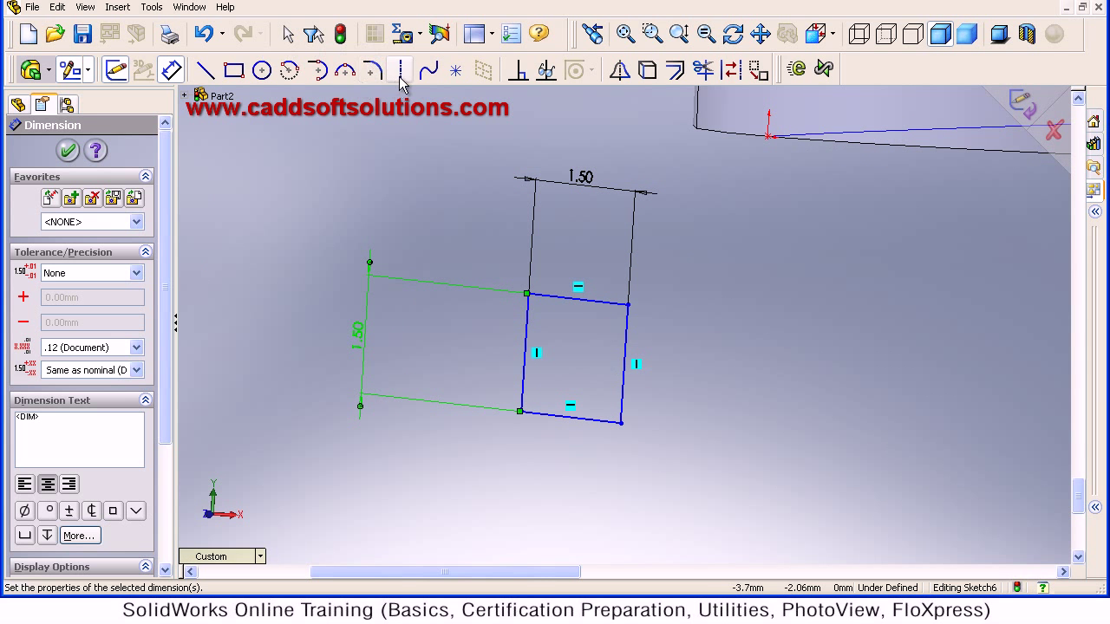
key("l")
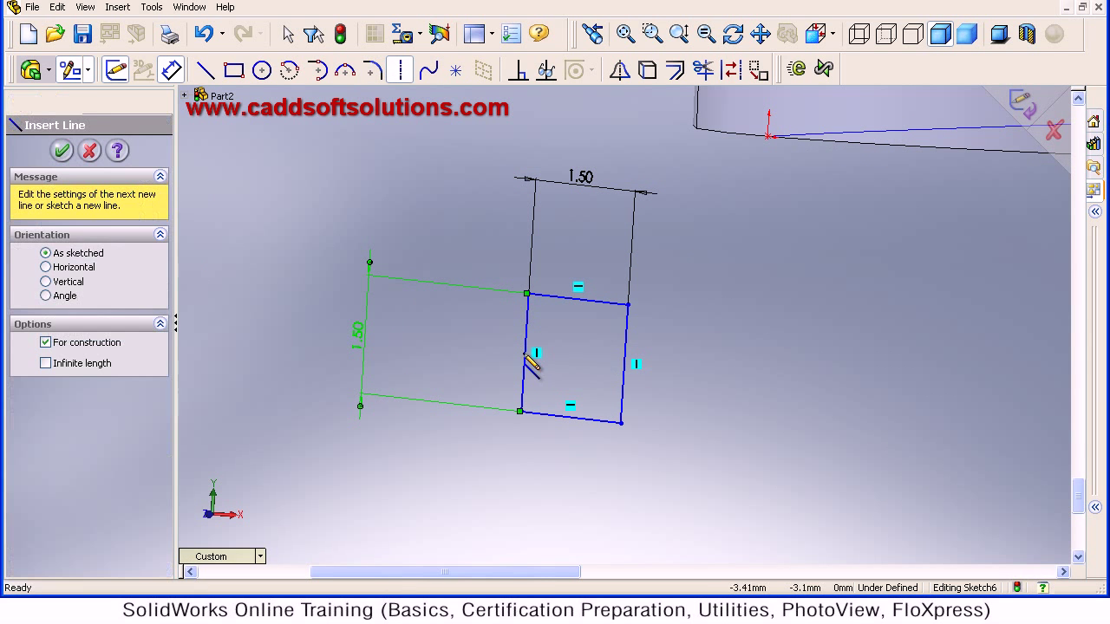
left_click(632, 365)
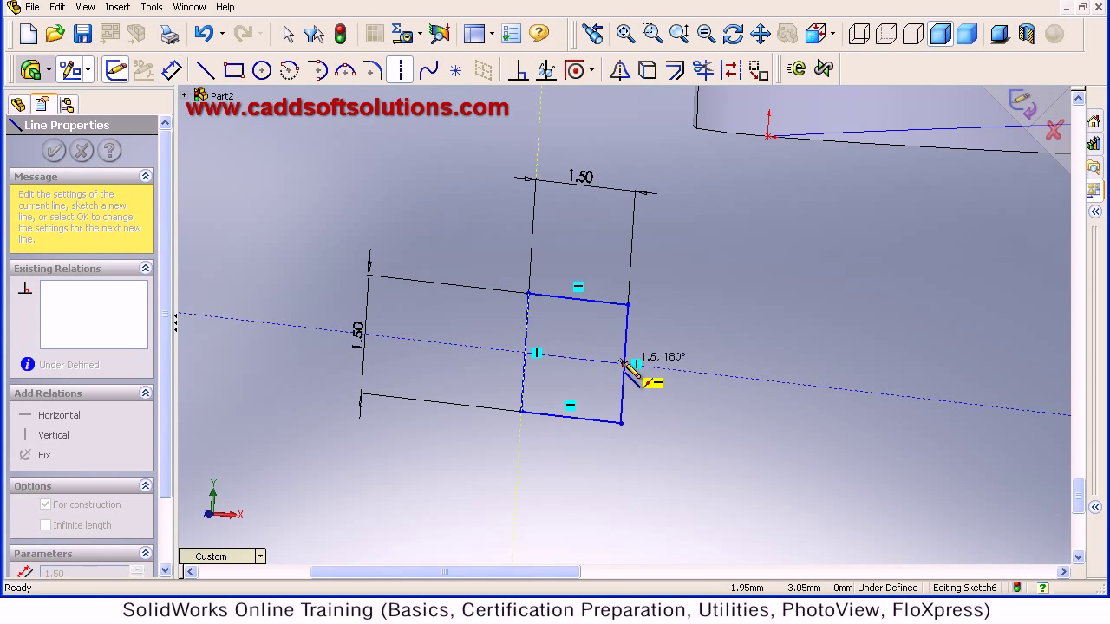
left_click(685, 368)
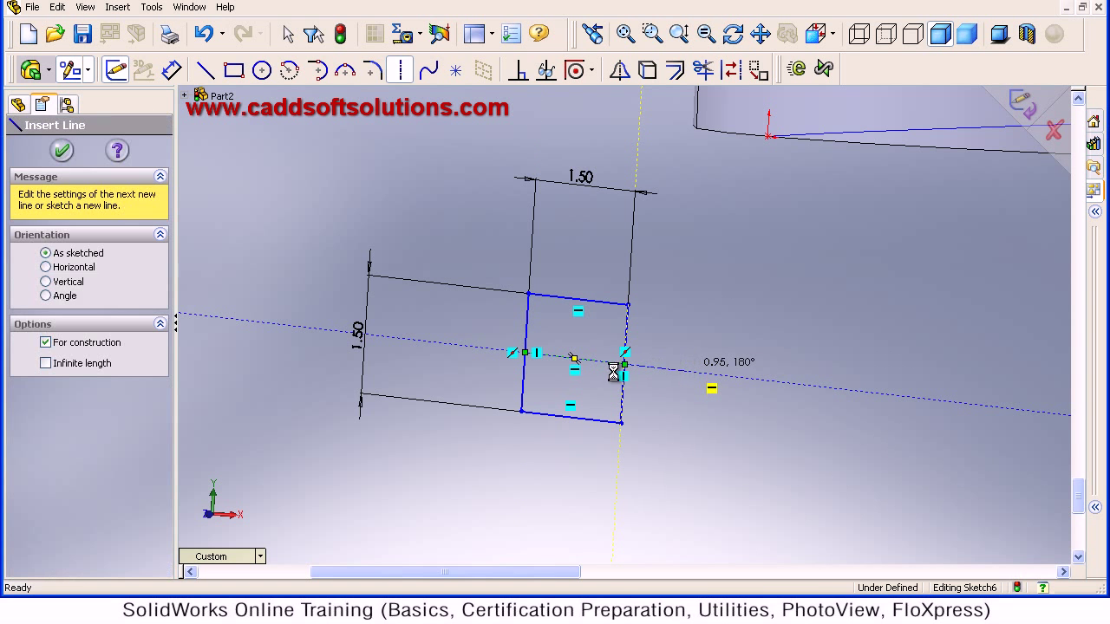
key("Escape")
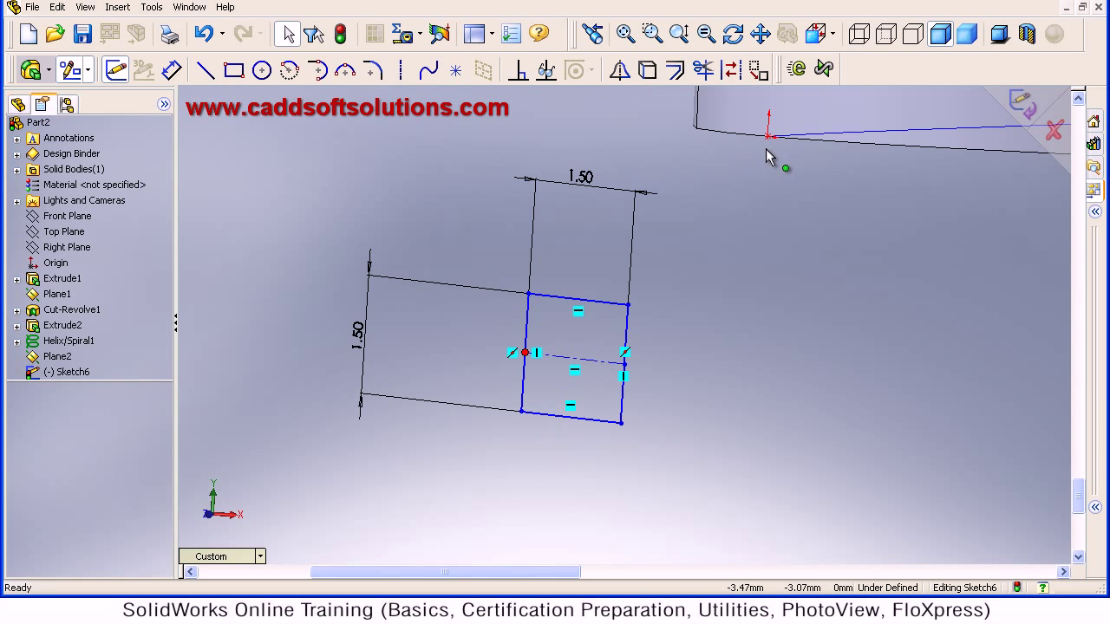
- Make the centerline's left endpoint coincident with the shank's edge vertex at the start of the helix
left_click(723, 213)
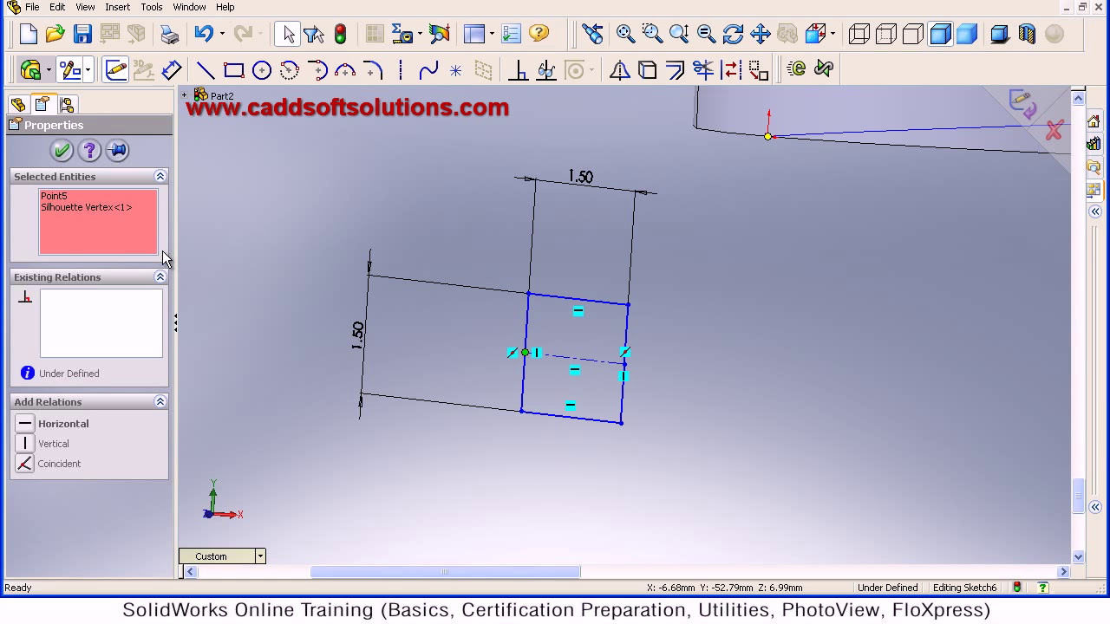
left_click(25, 465)
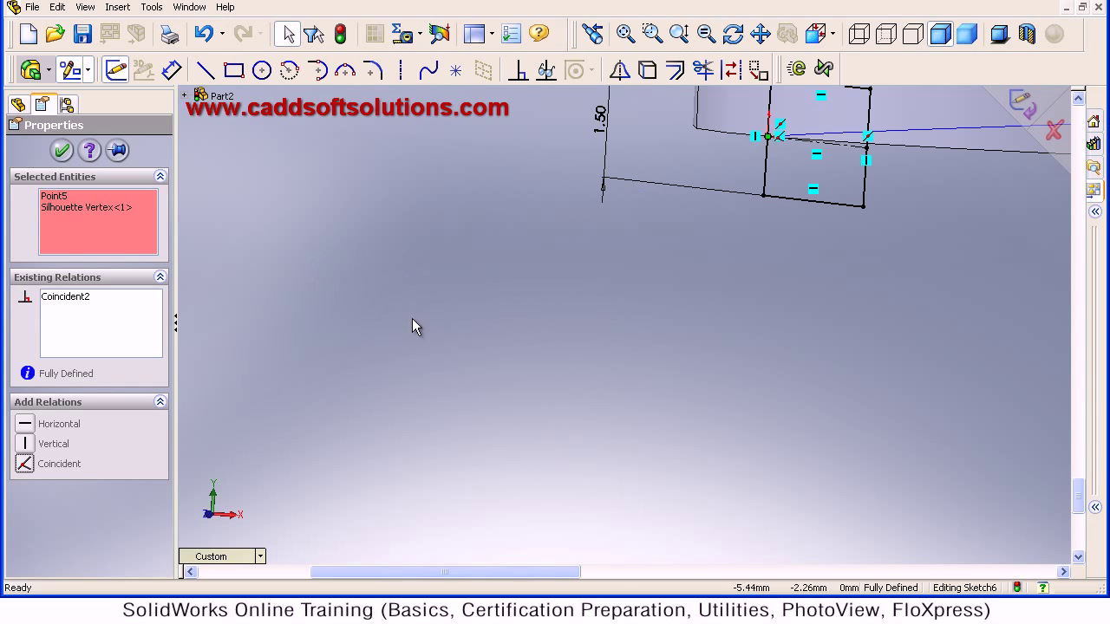
left_click(665, 355)
- Viewed normal to the sketch, draw a vertical line about 0.5 mm outside the square's left side, extending past its top and bottom edges
left_click(832, 35)
left_click(869, 34)
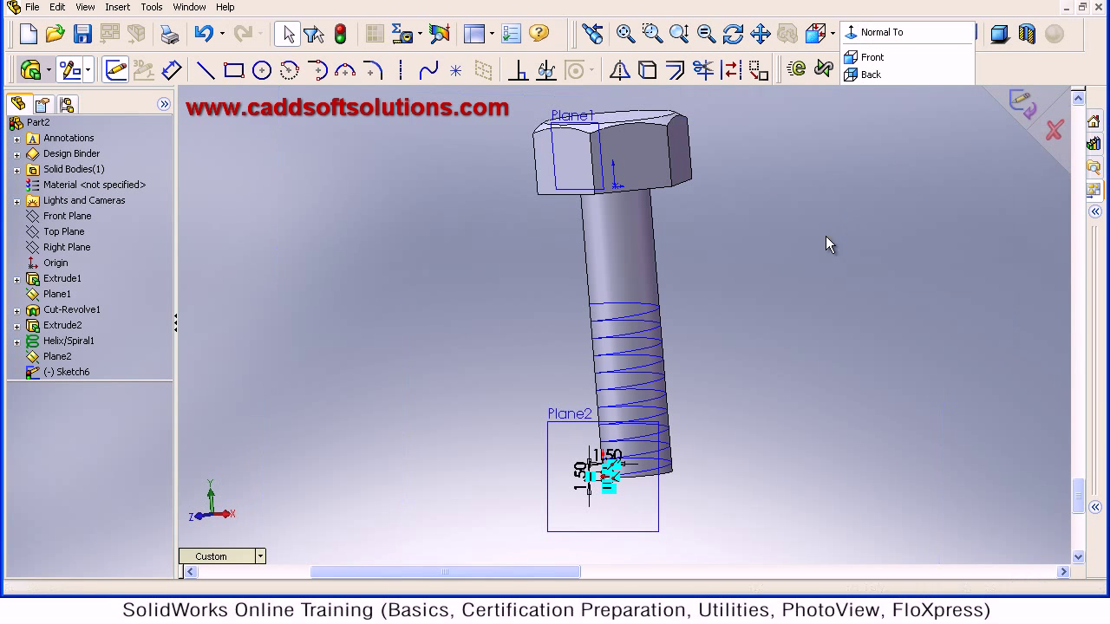
scroll(610, 515, "down", 8)
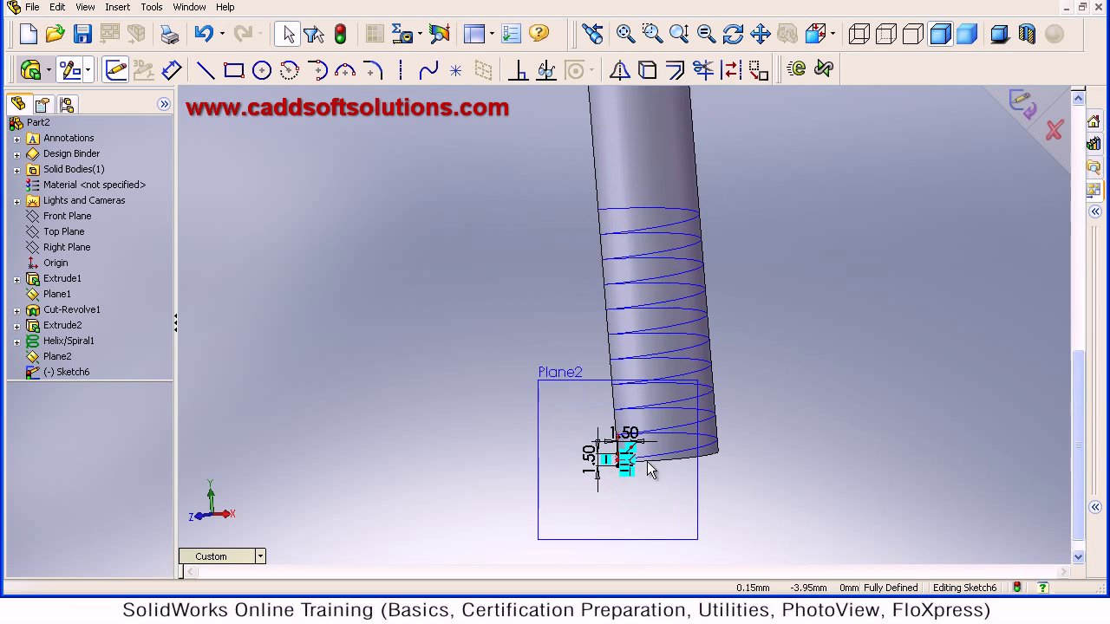
scroll(589, 317, "down", 3)
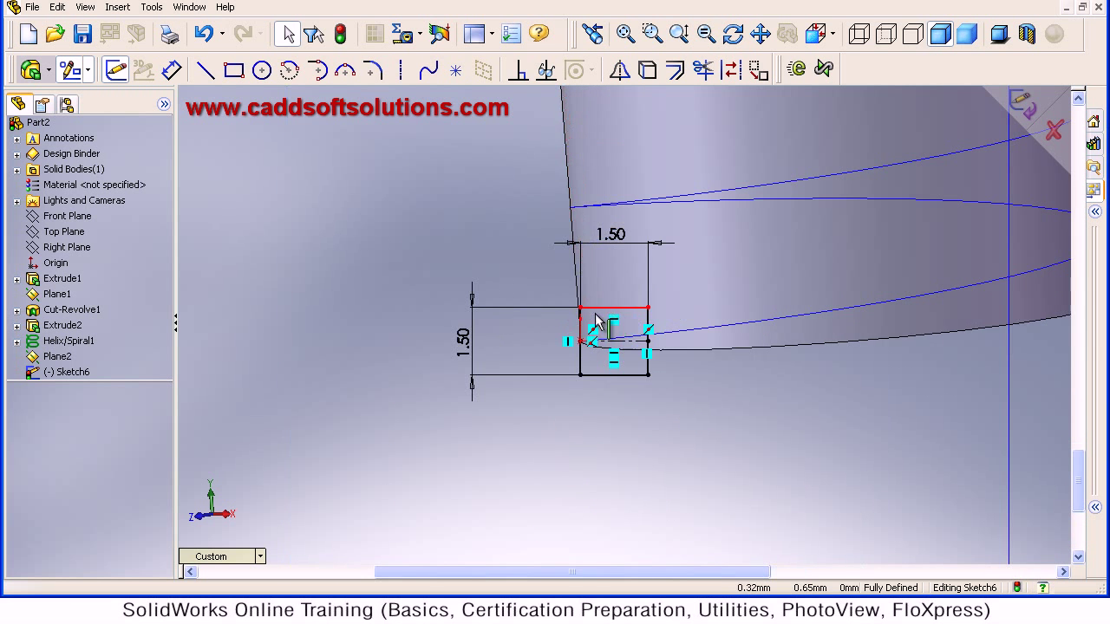
scroll(583, 325, "down", 5)
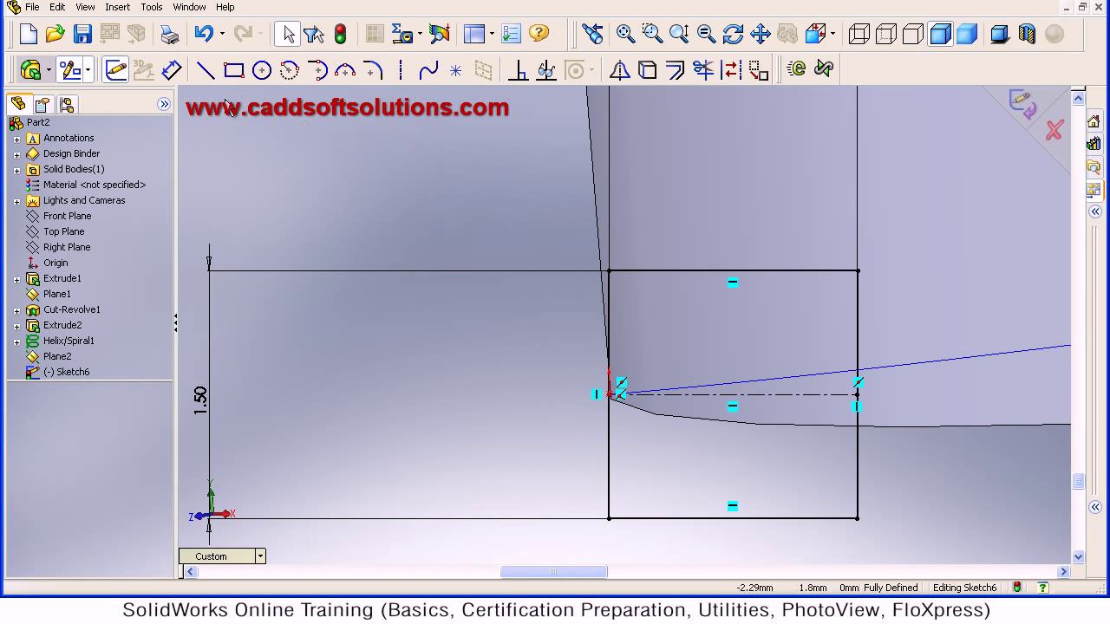
left_click(205, 72)
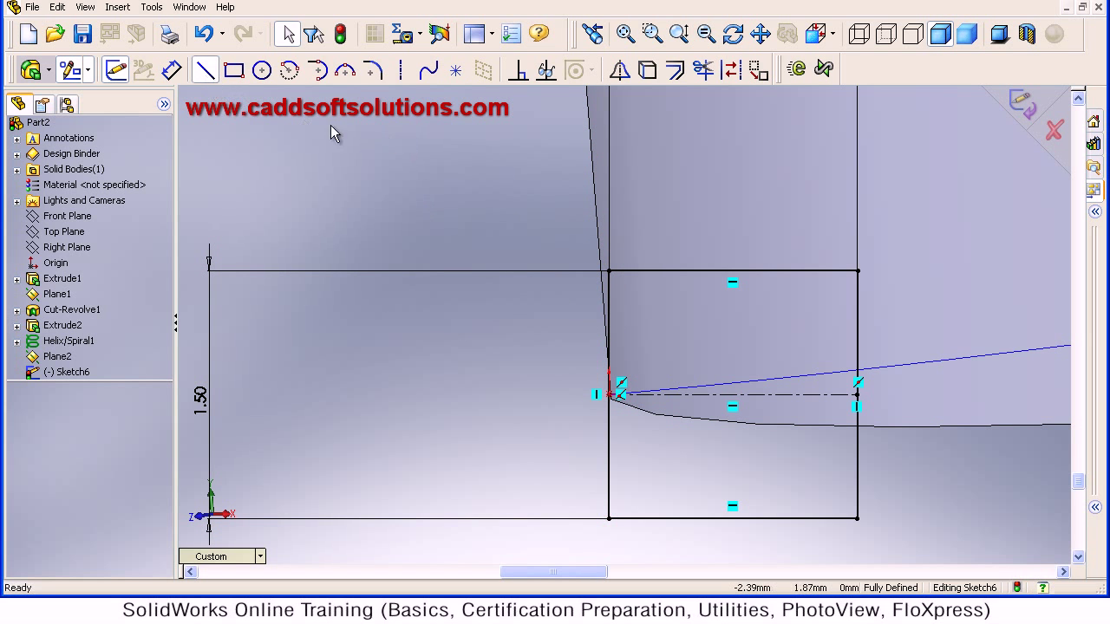
left_click(524, 244)
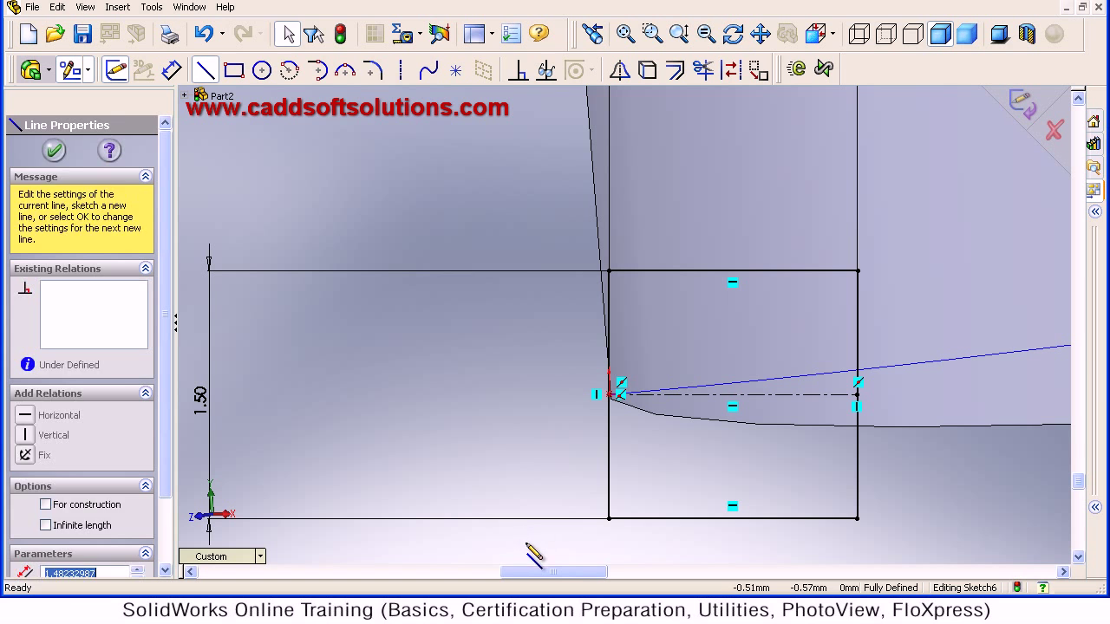
left_click(524, 546)
key("Escape")
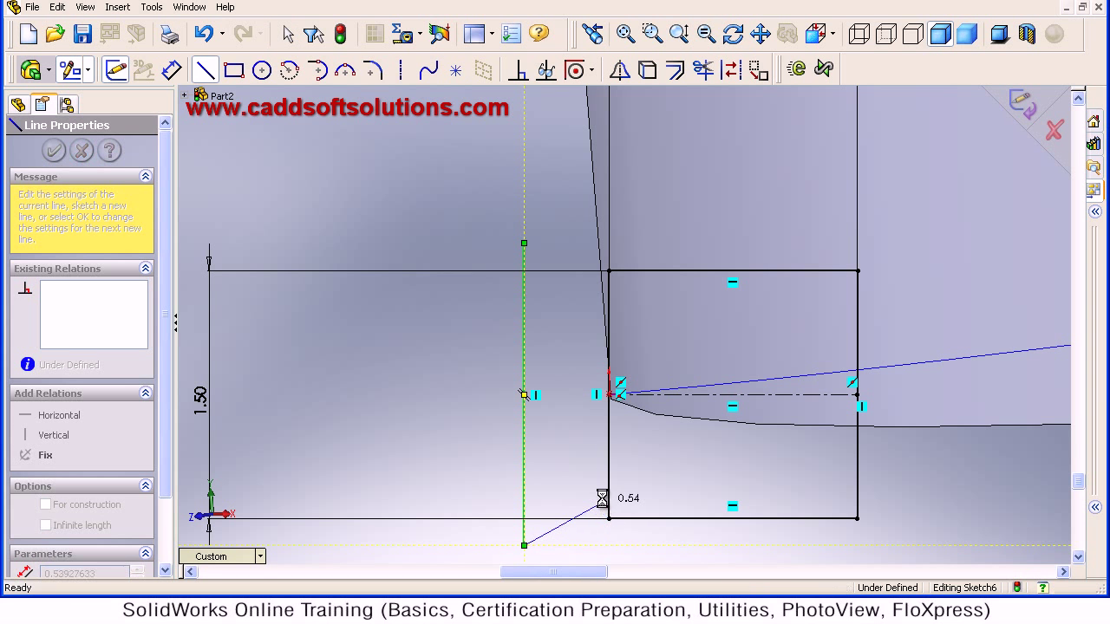
key("Escape")
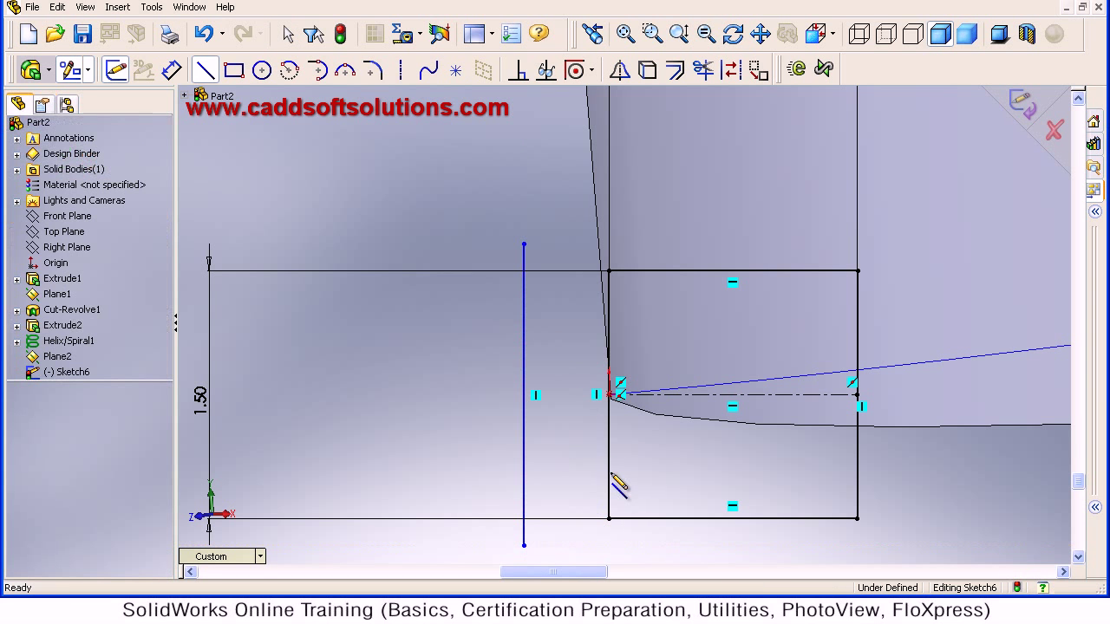
- Delete the square's original left side, corner-trim its top and bottom edges to the outer vertical line, and exit the sketch
left_click(612, 482)
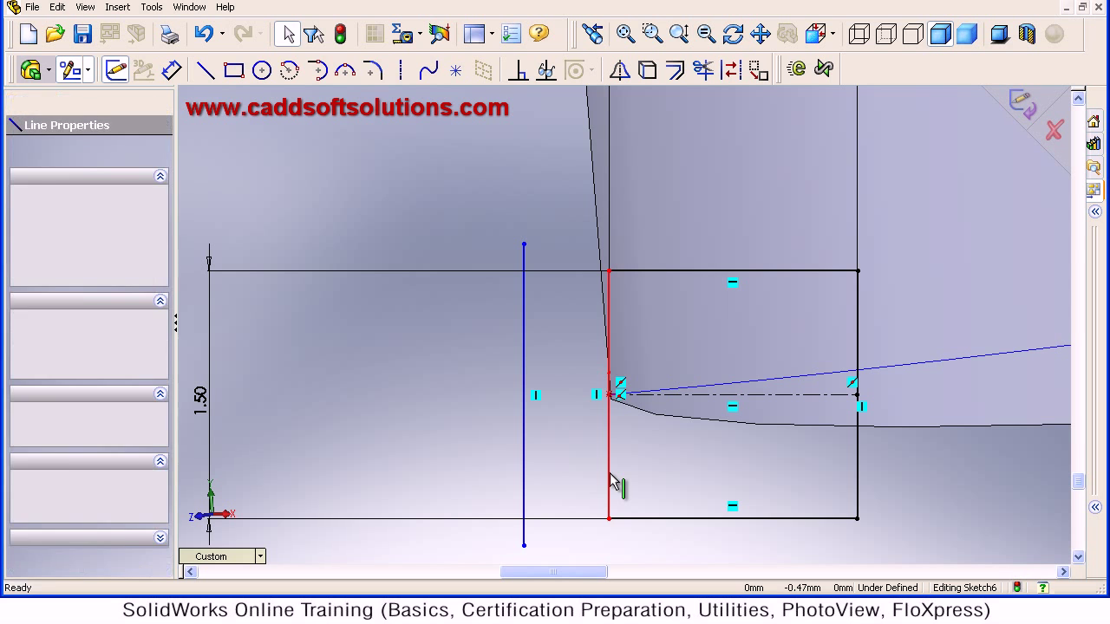
left_click(703, 72)
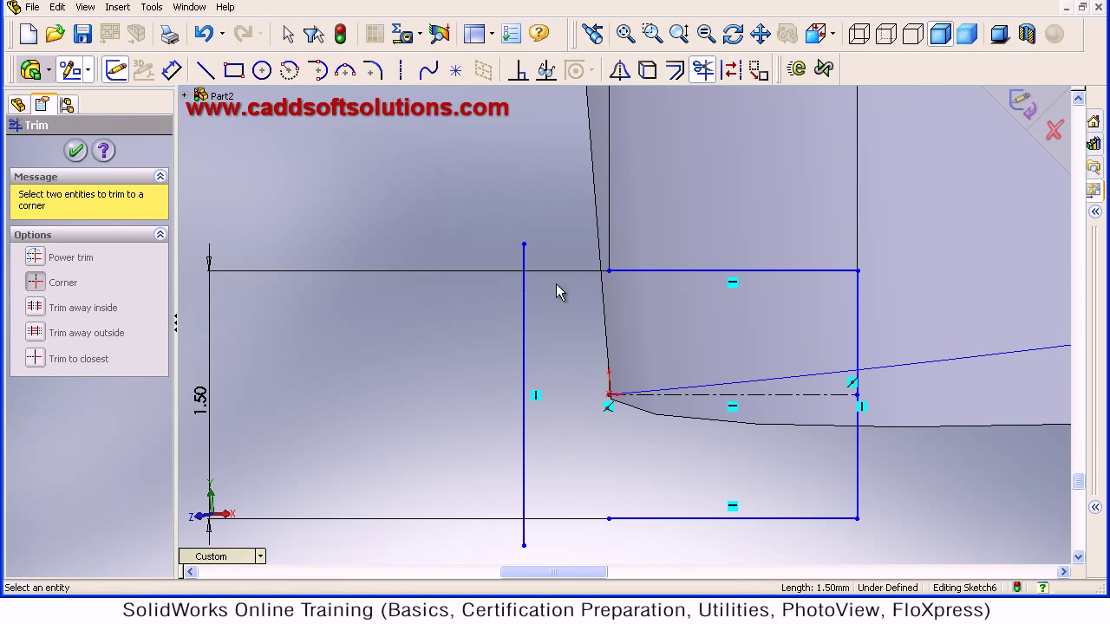
left_click(659, 274)
left_click(523, 336)
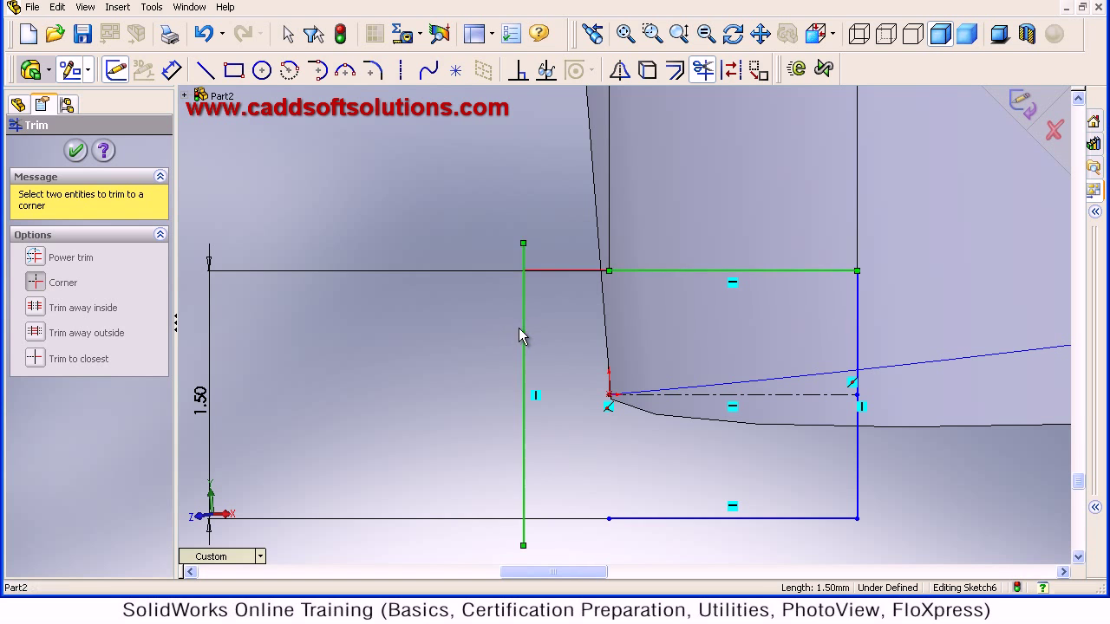
left_click(523, 475)
left_click(634, 520)
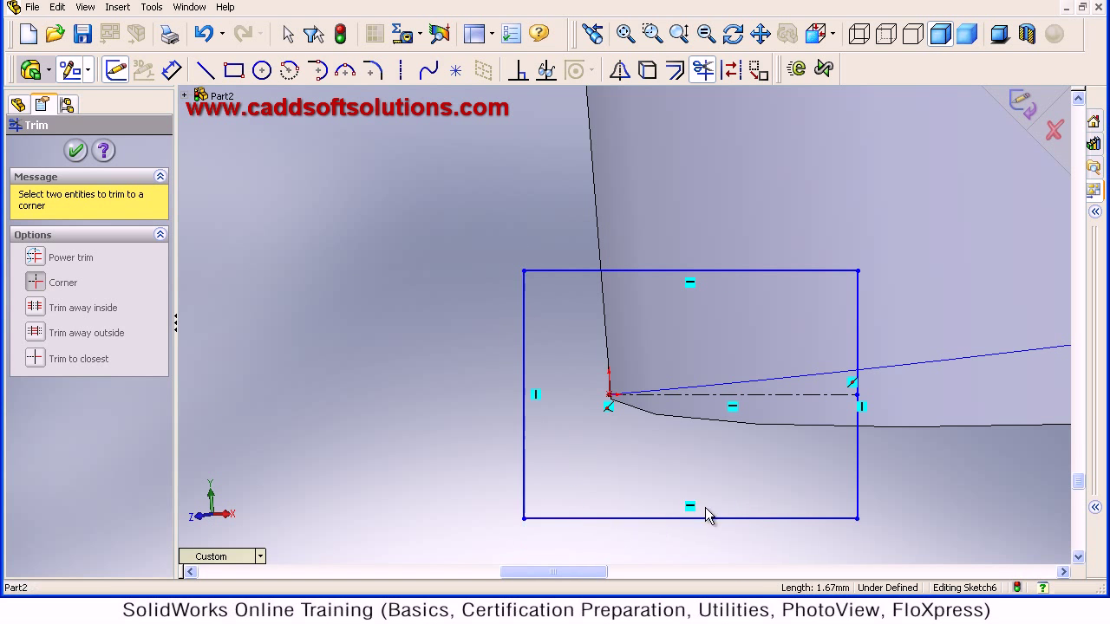
left_click(1024, 108)
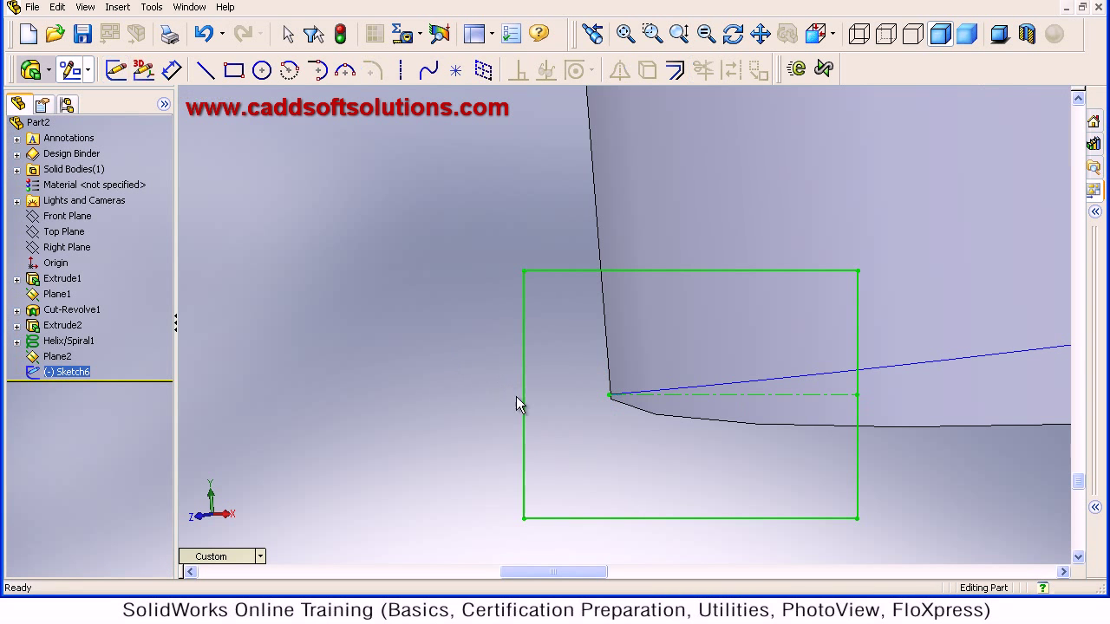
- Create a swept cut using the modified square sketch as the profile and the helix around the shank as the path
scroll(527, 395, "up", 2)
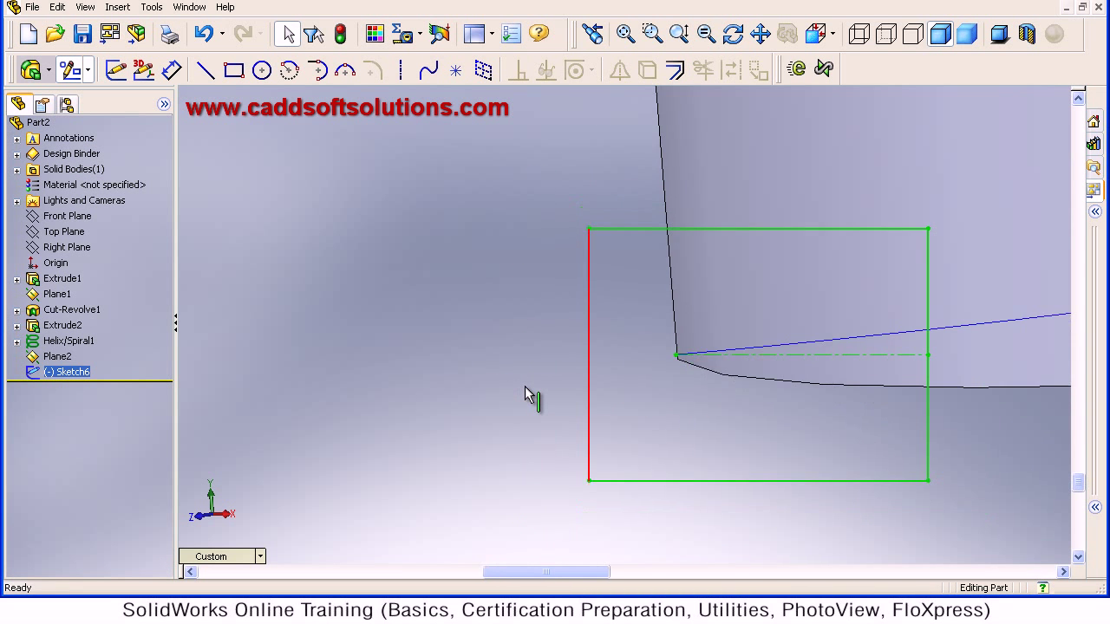
scroll(527, 394, "down", 3)
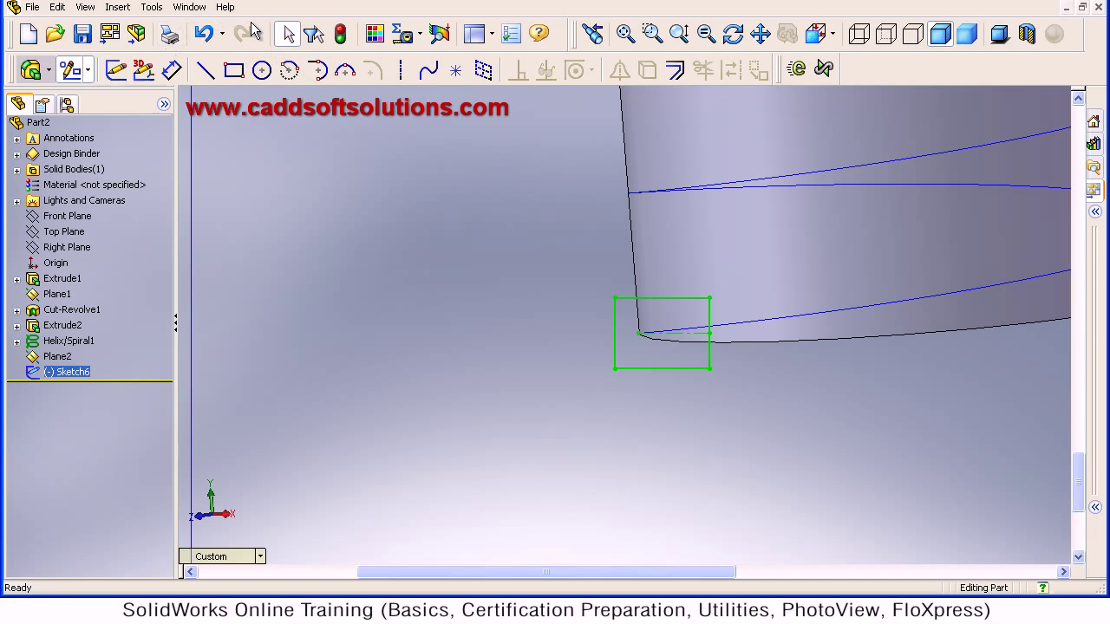
left_click(117, 7)
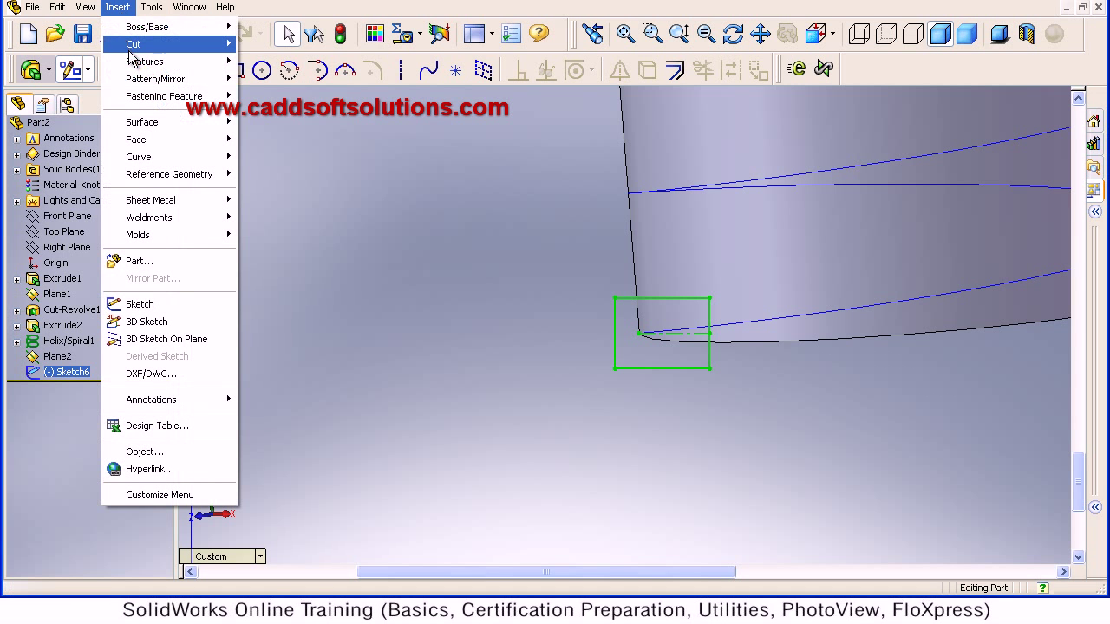
mouse_move(130, 50)
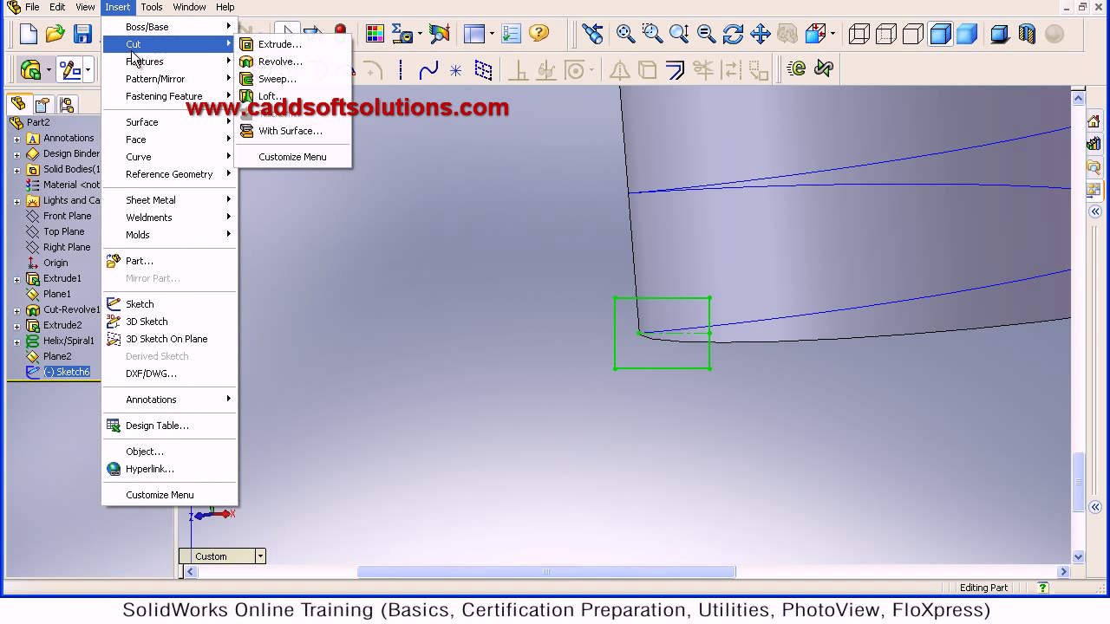
left_click(270, 80)
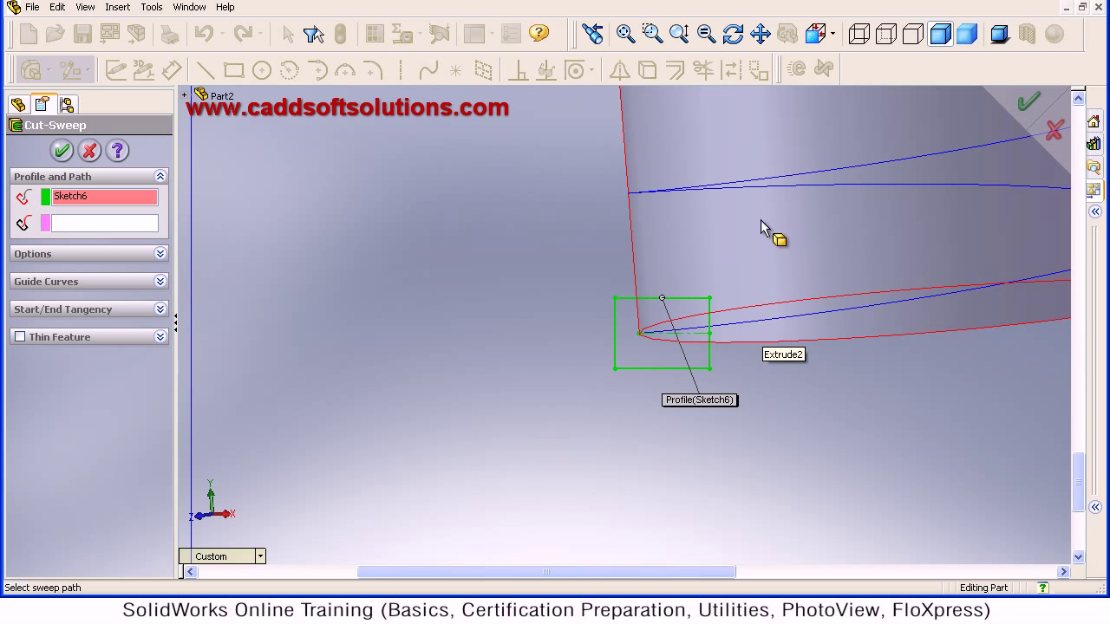
scroll(799, 374, "down", 2)
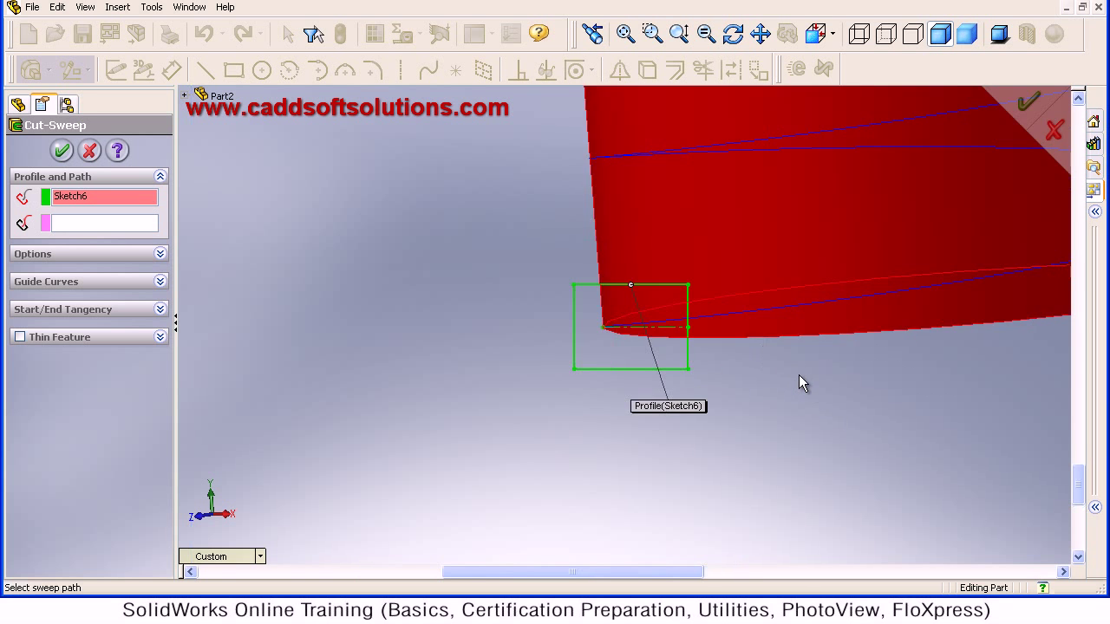
scroll(798, 374, "up", 4)
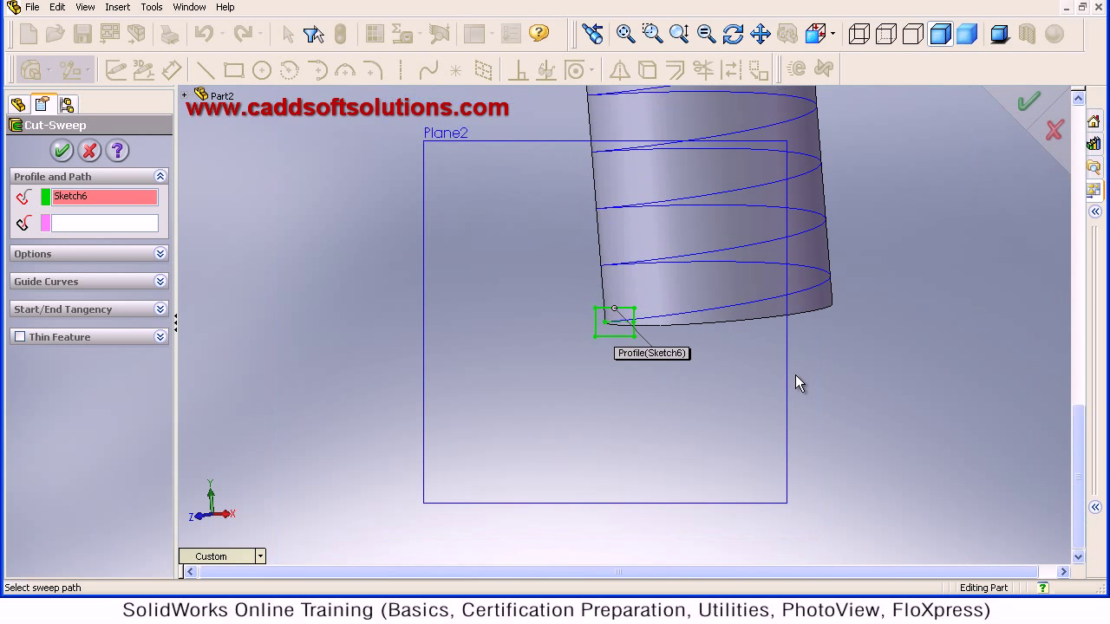
left_click(122, 223)
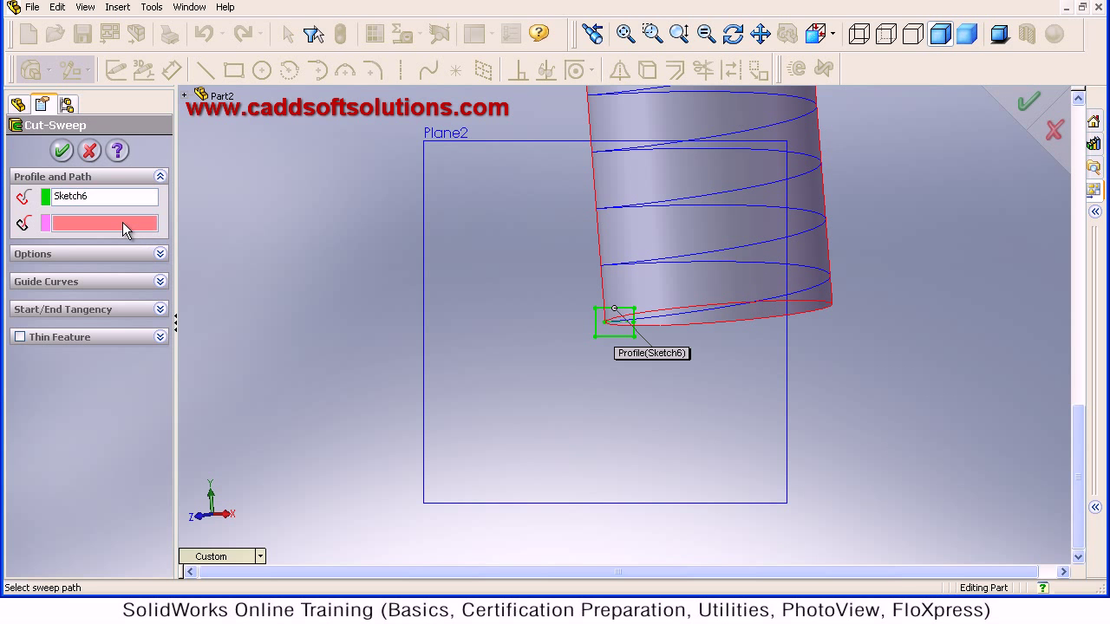
left_click(707, 311)
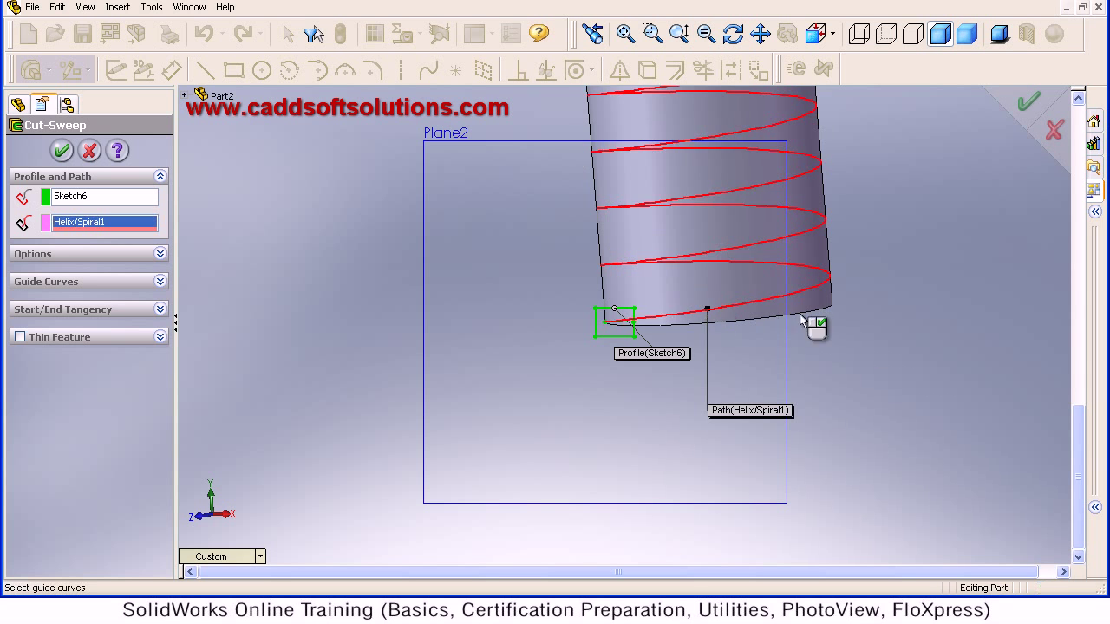
left_click(1026, 106)
- Examine the swept thread along the shank and the whole bolt, including its hexagonal head, from several angles
scroll(728, 273, "down", 2)
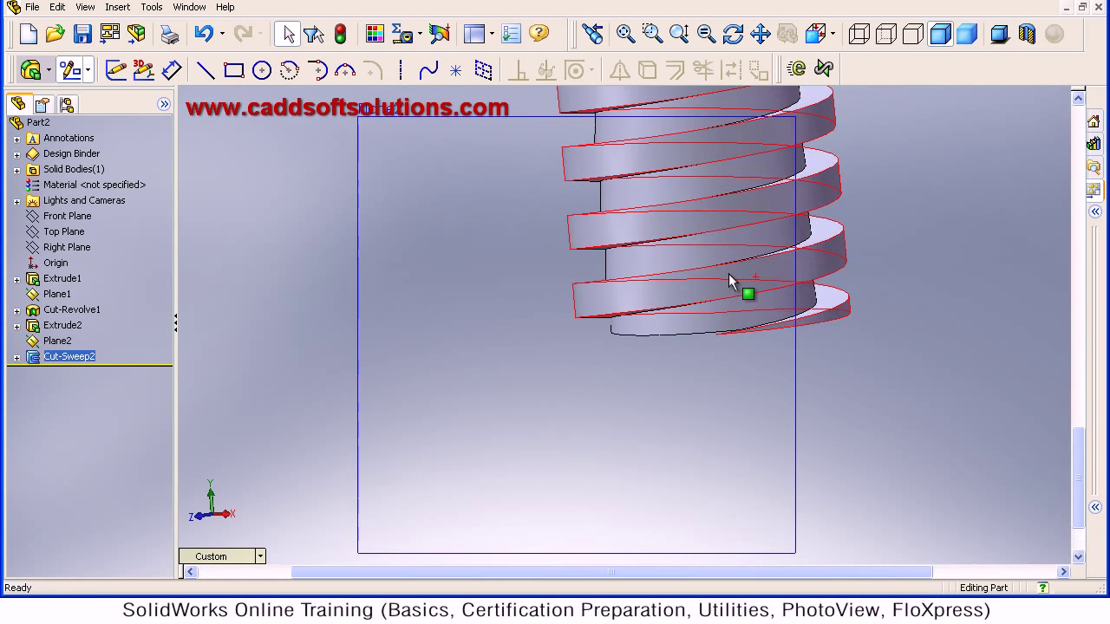
scroll(728, 273, "up", 5)
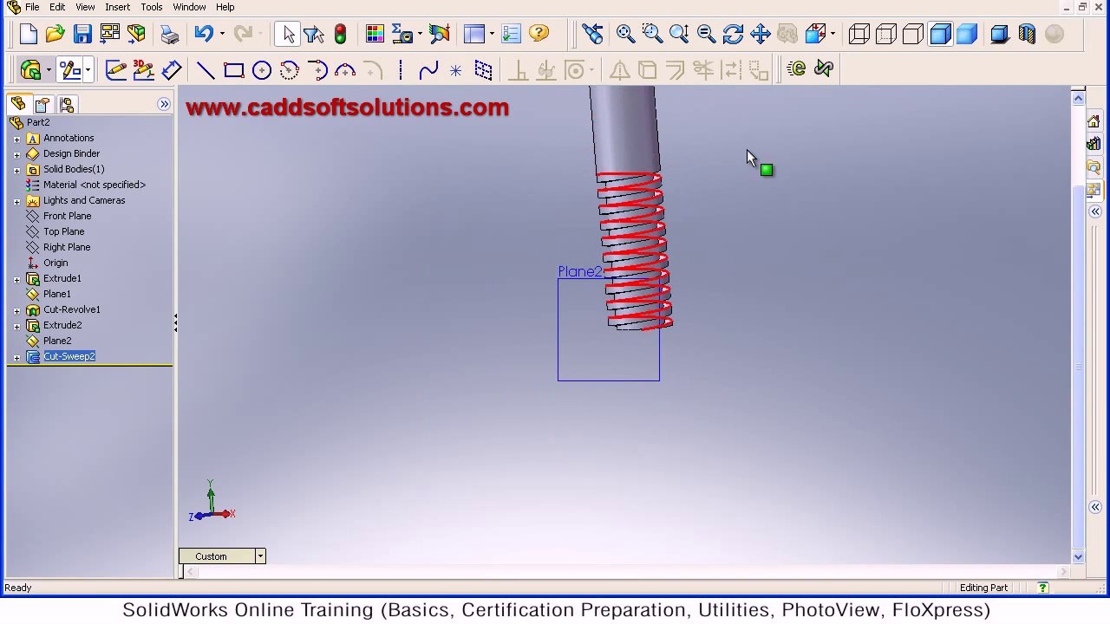
middle_click_drag(611, 138, 662, 153)
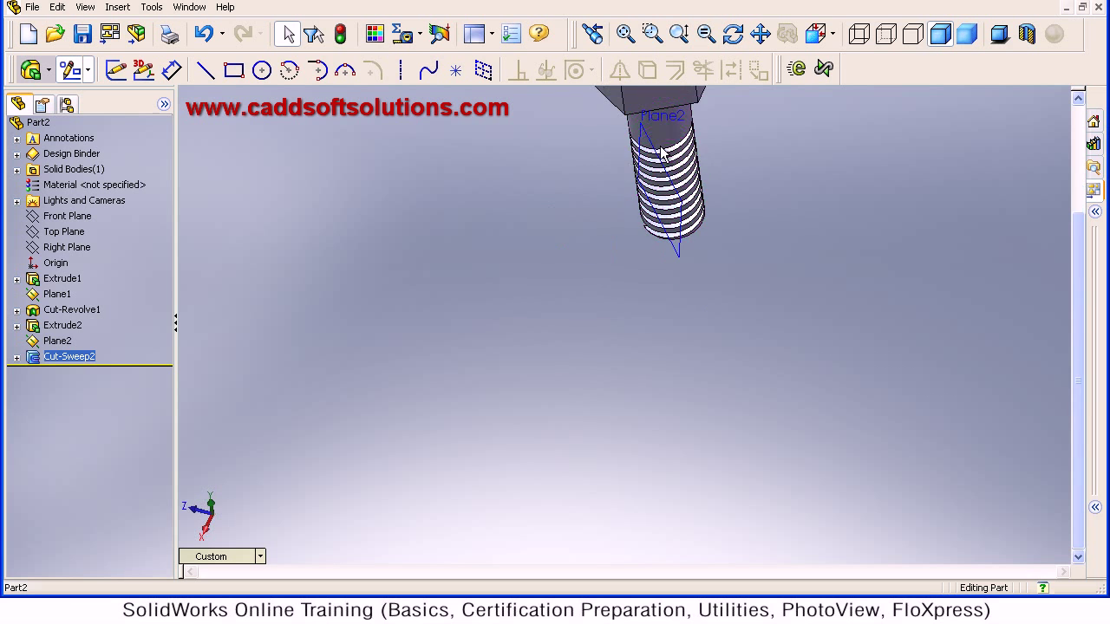
scroll(685, 113, "up", 3)
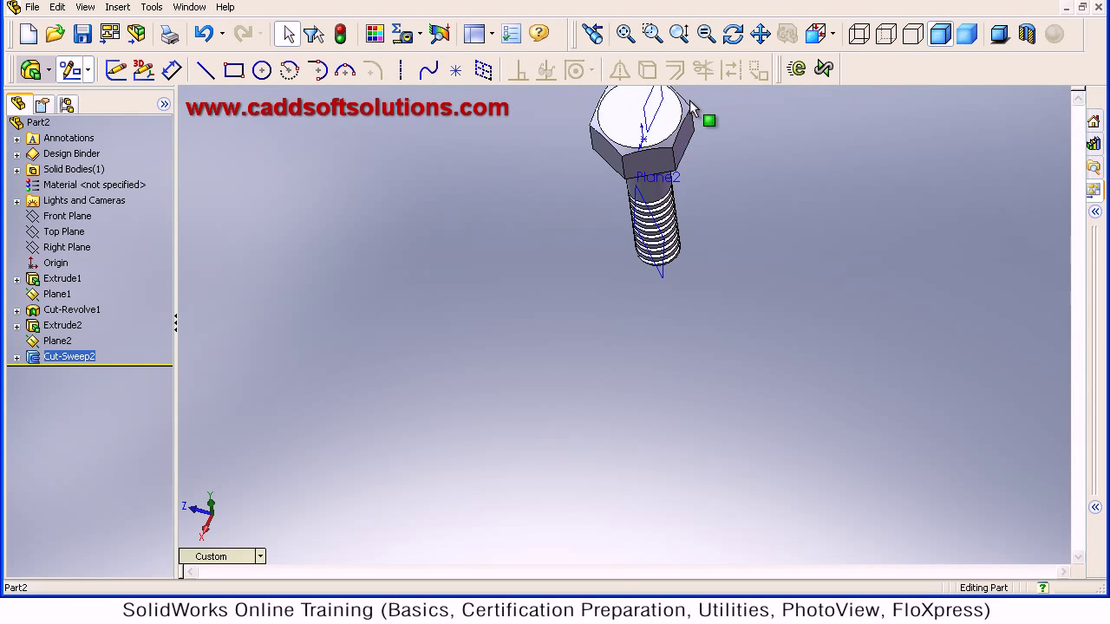
scroll(651, 141, "down", 3)
middle_click_drag(649, 292, 700, 189)
middle_click_drag(704, 250, 649, 272)
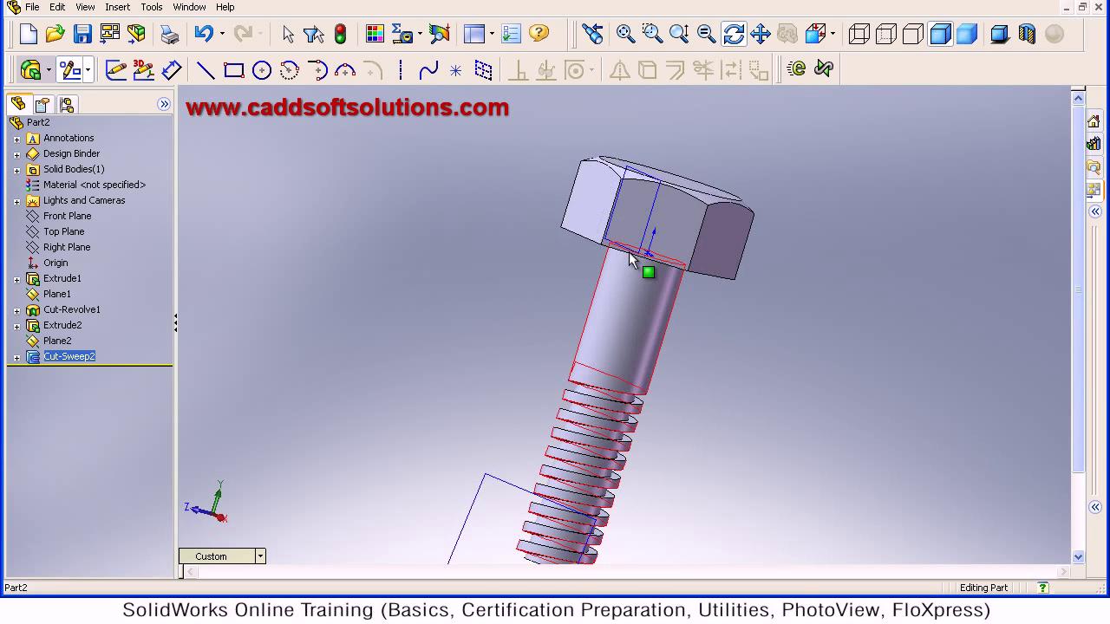